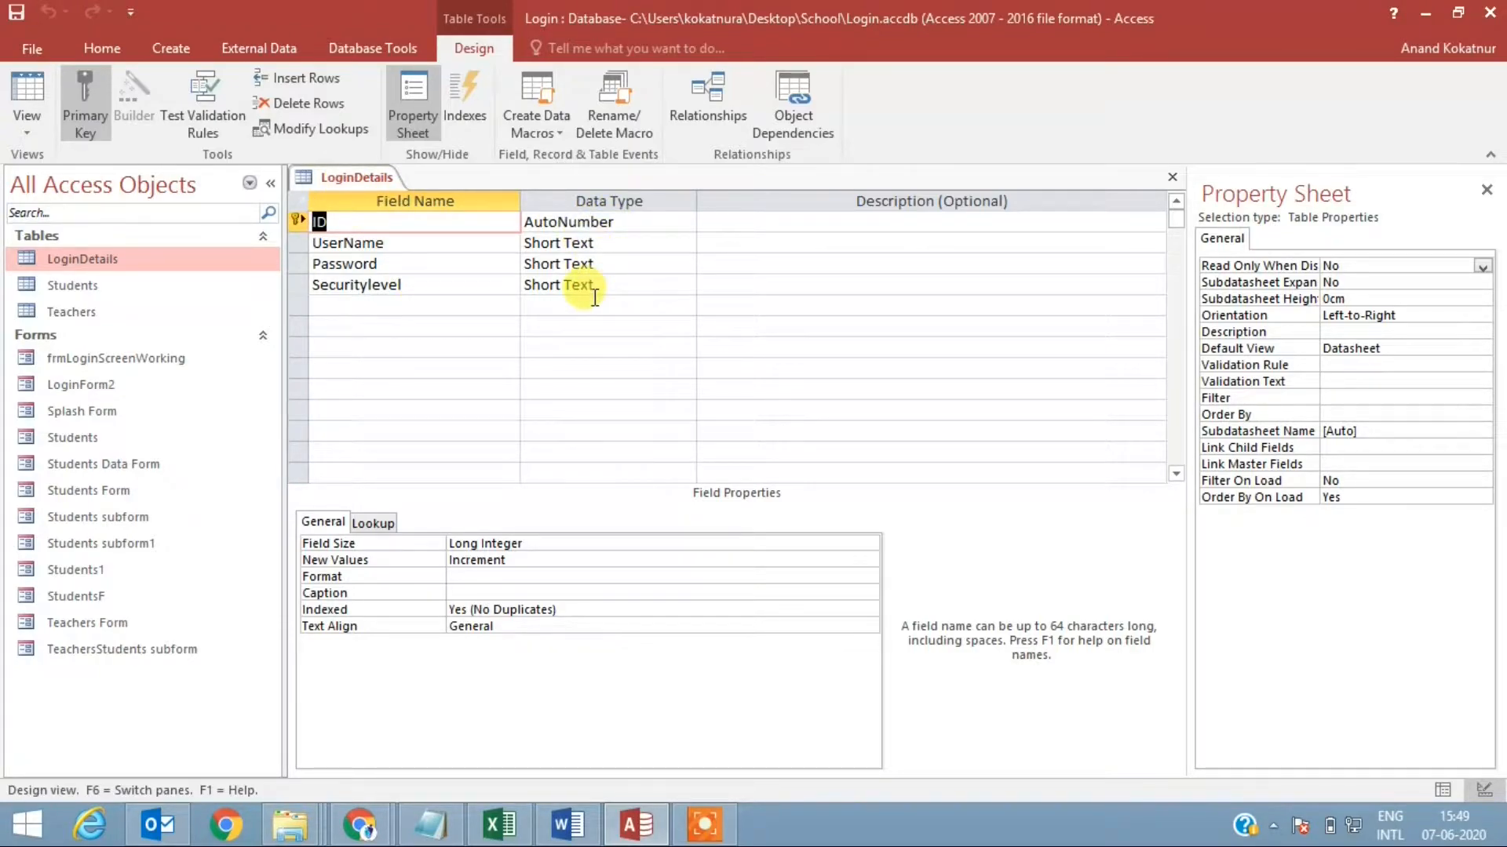
View the LoginDetails table's records in Datasheet View, and return the table to Design View.
{"action": "right_click", "coordinate": [333, 174]}
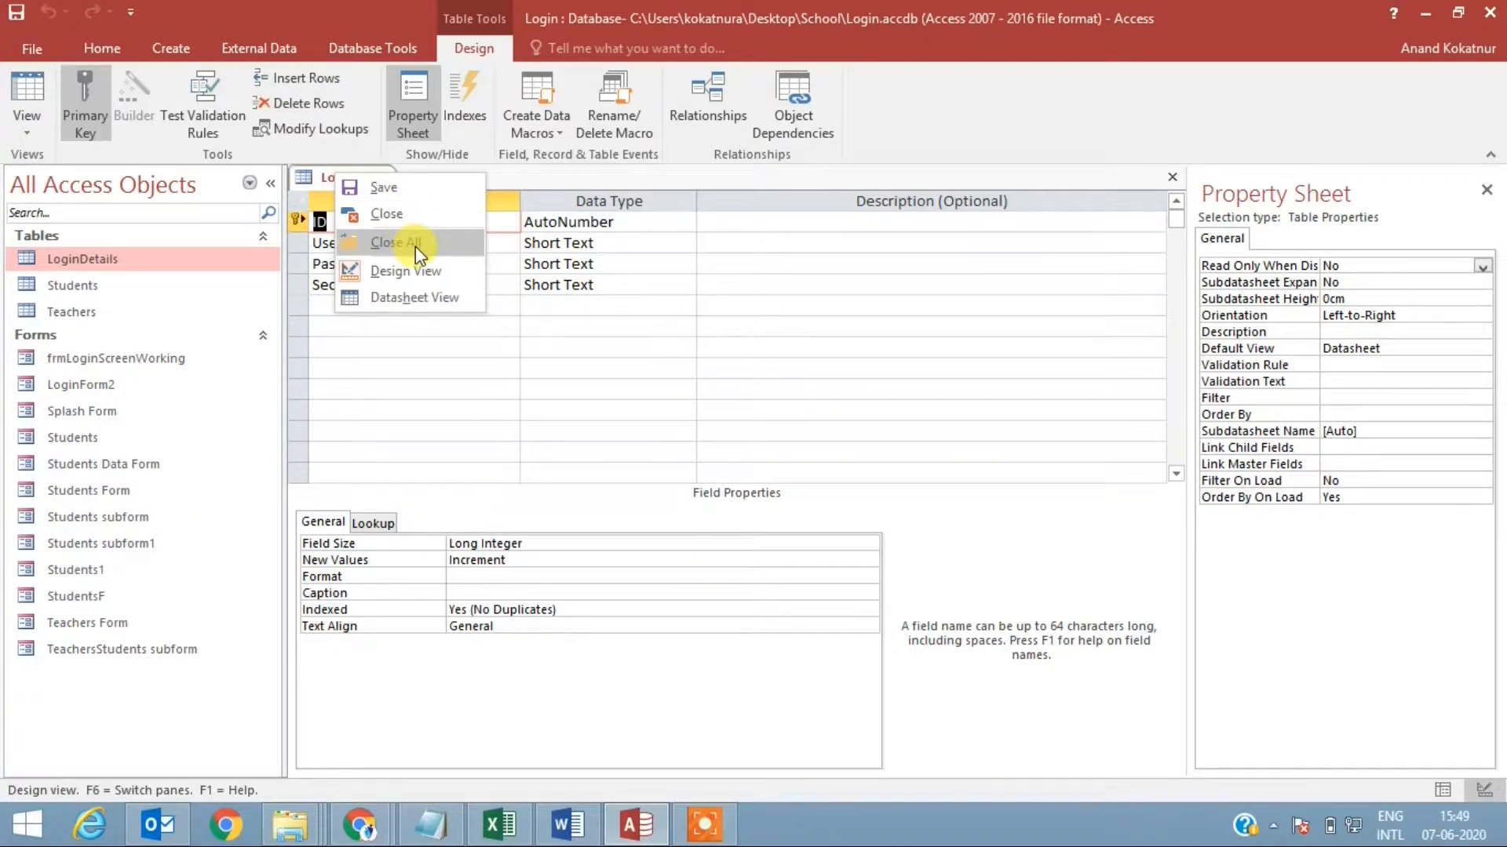
{"action": "left_click", "coordinate": [405, 270]}
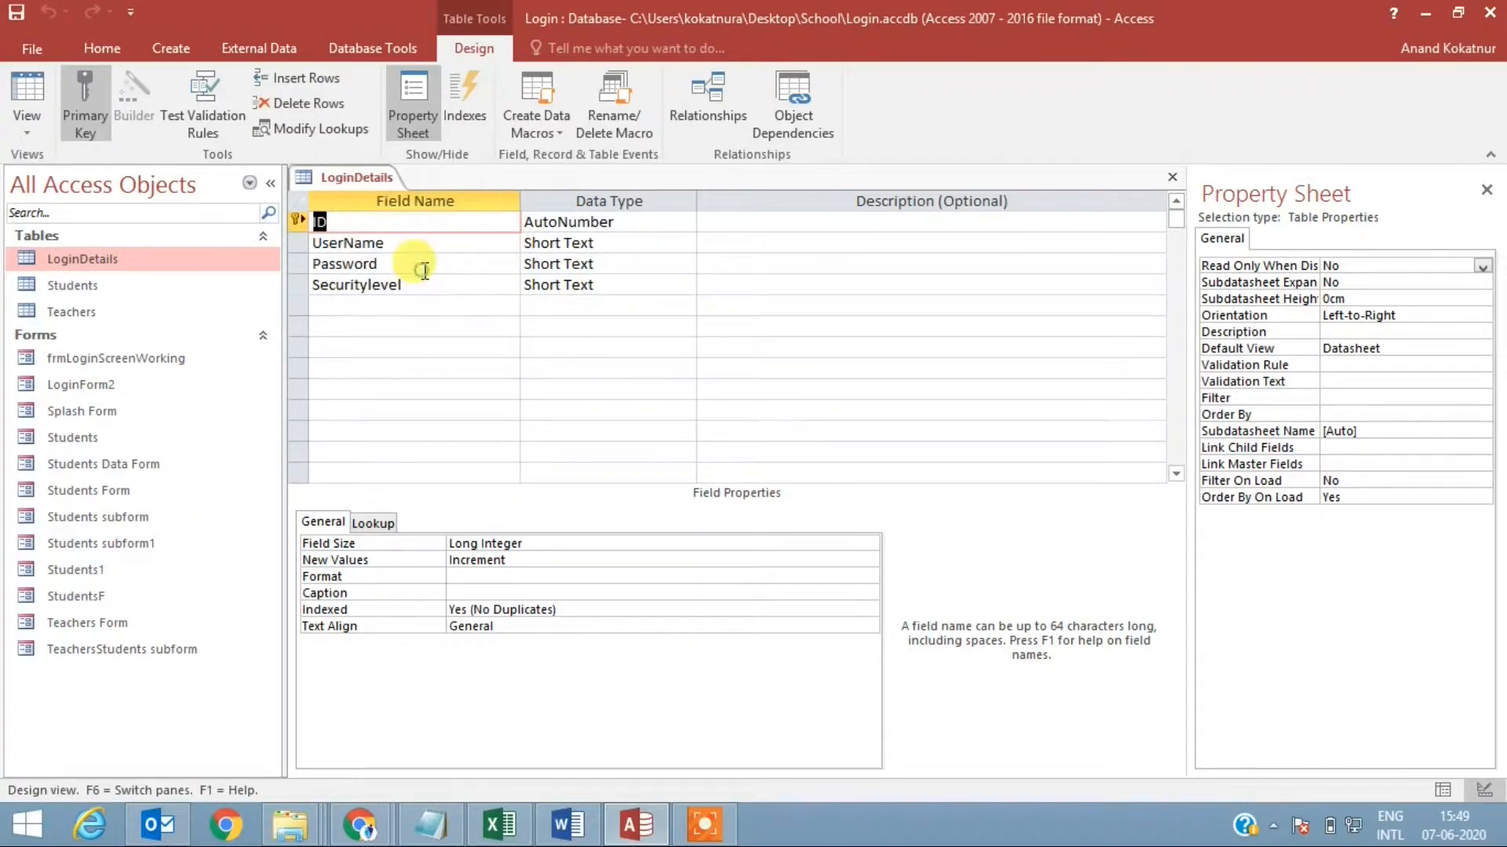
{"action": "right_click", "coordinate": [347, 179]}
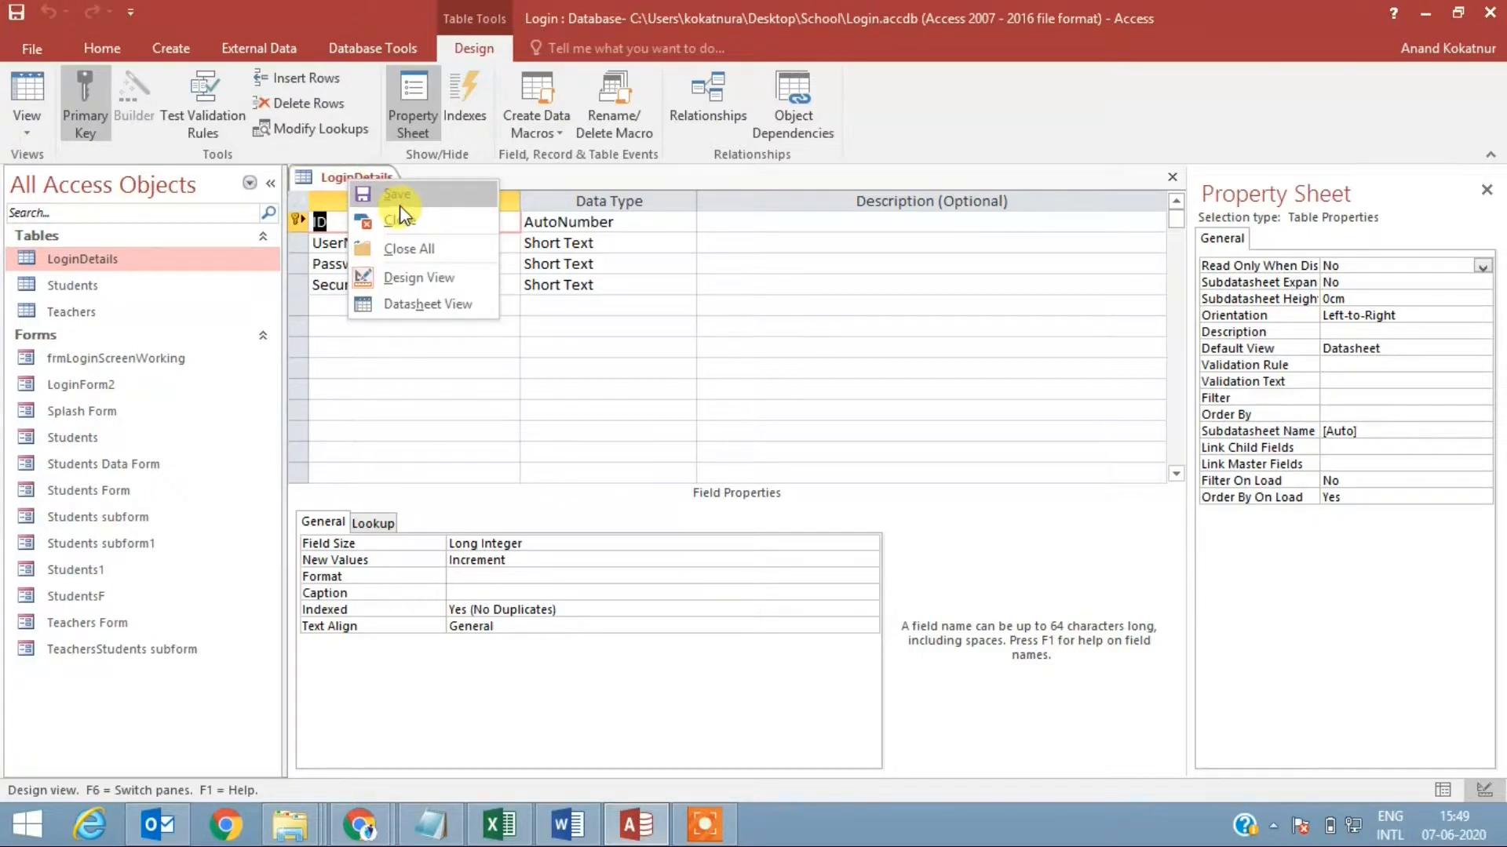
{"action": "left_click", "coordinate": [428, 304]}
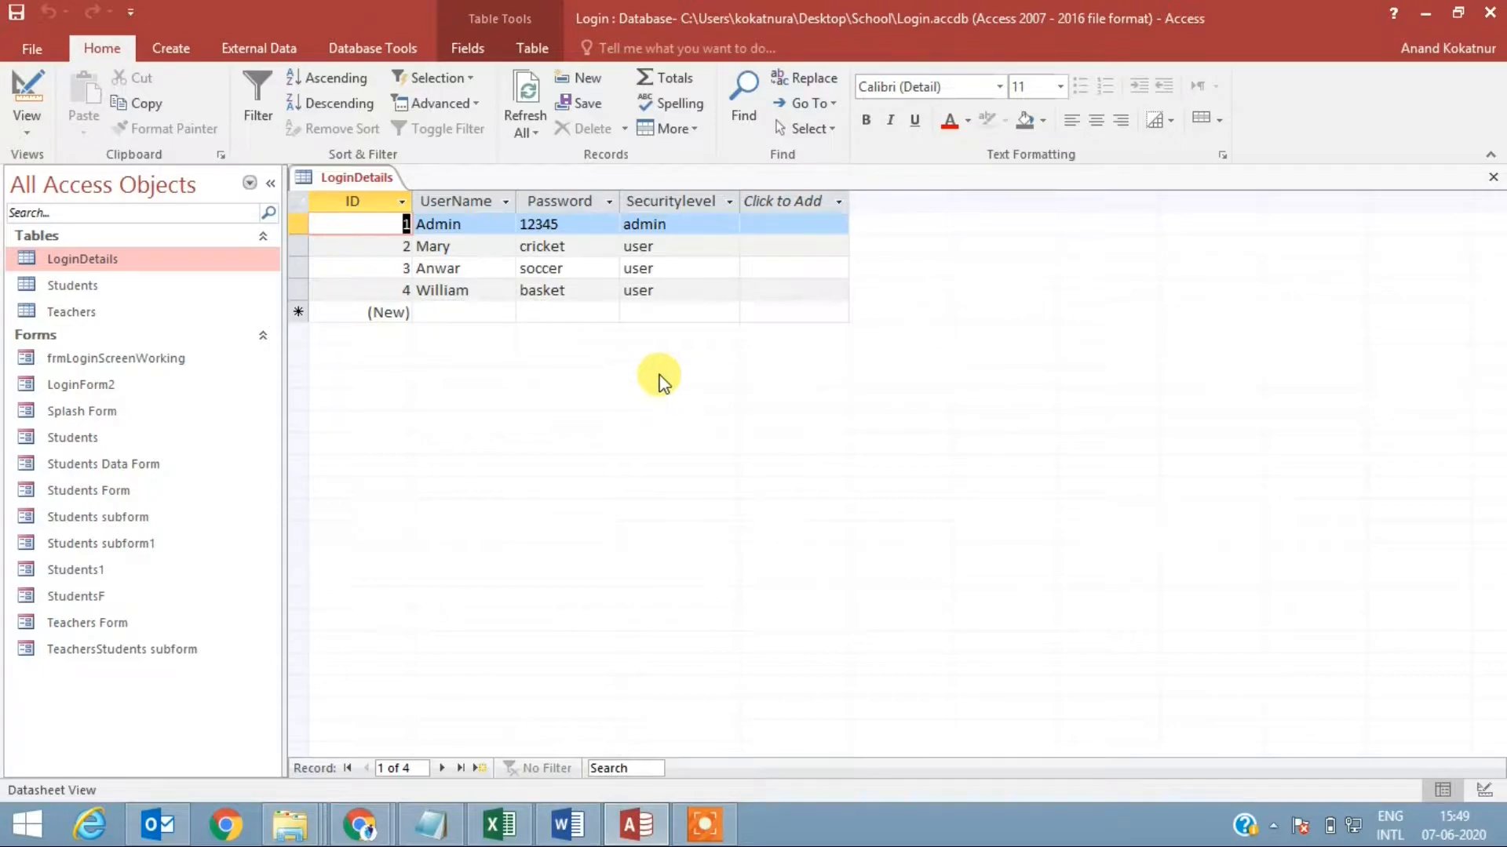
{"action": "right_click", "coordinate": [341, 180]}
{"action": "left_click", "coordinate": [416, 278]}
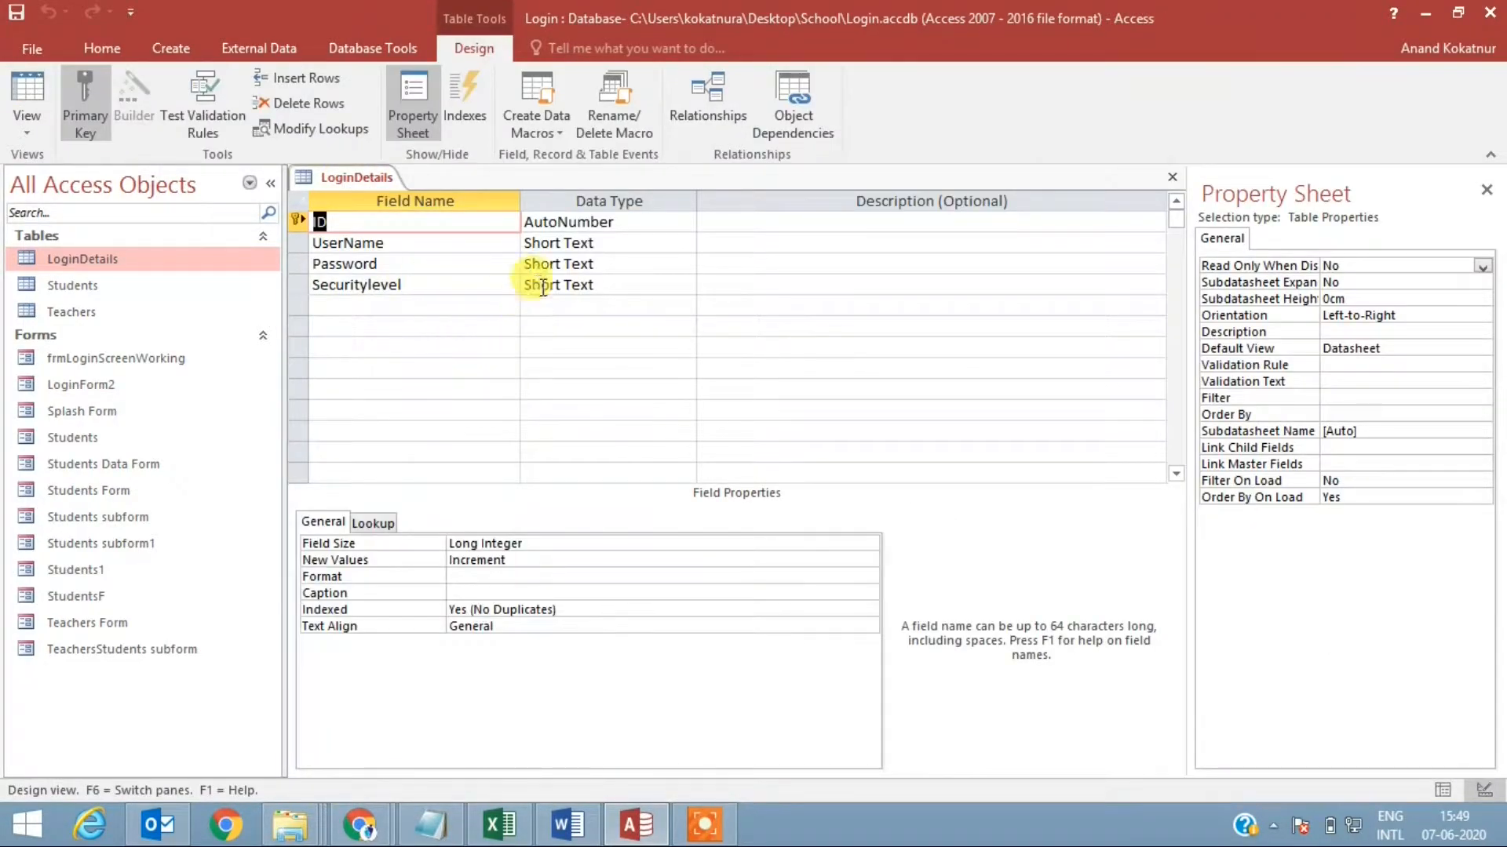
Review the input masks offered for the Password field in the Input Mask Wizard, without applying one.
{"action": "left_click", "coordinate": [400, 263]}
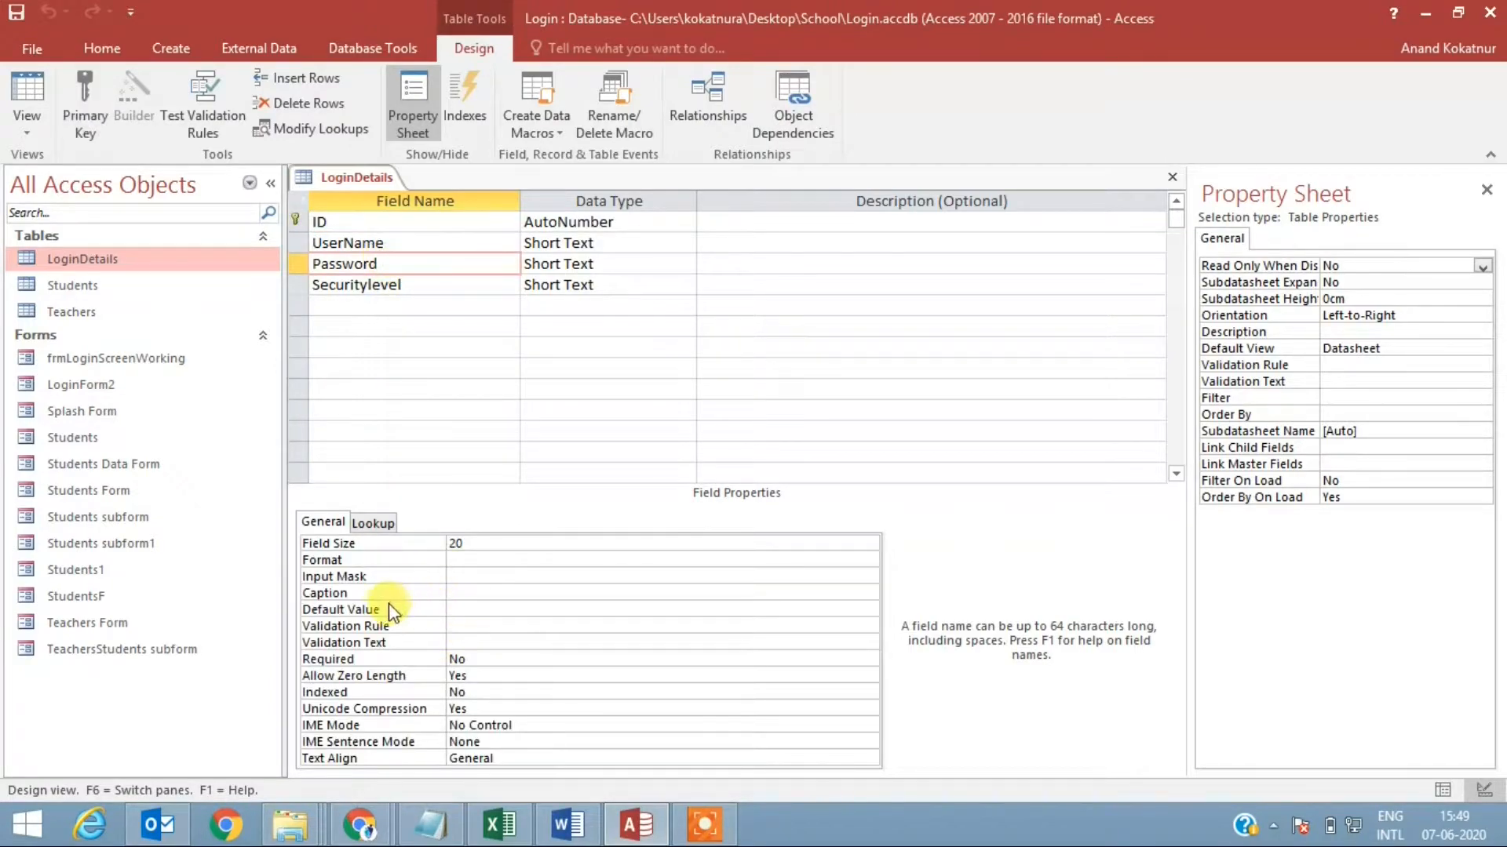
{"action": "left_click", "coordinate": [454, 576]}
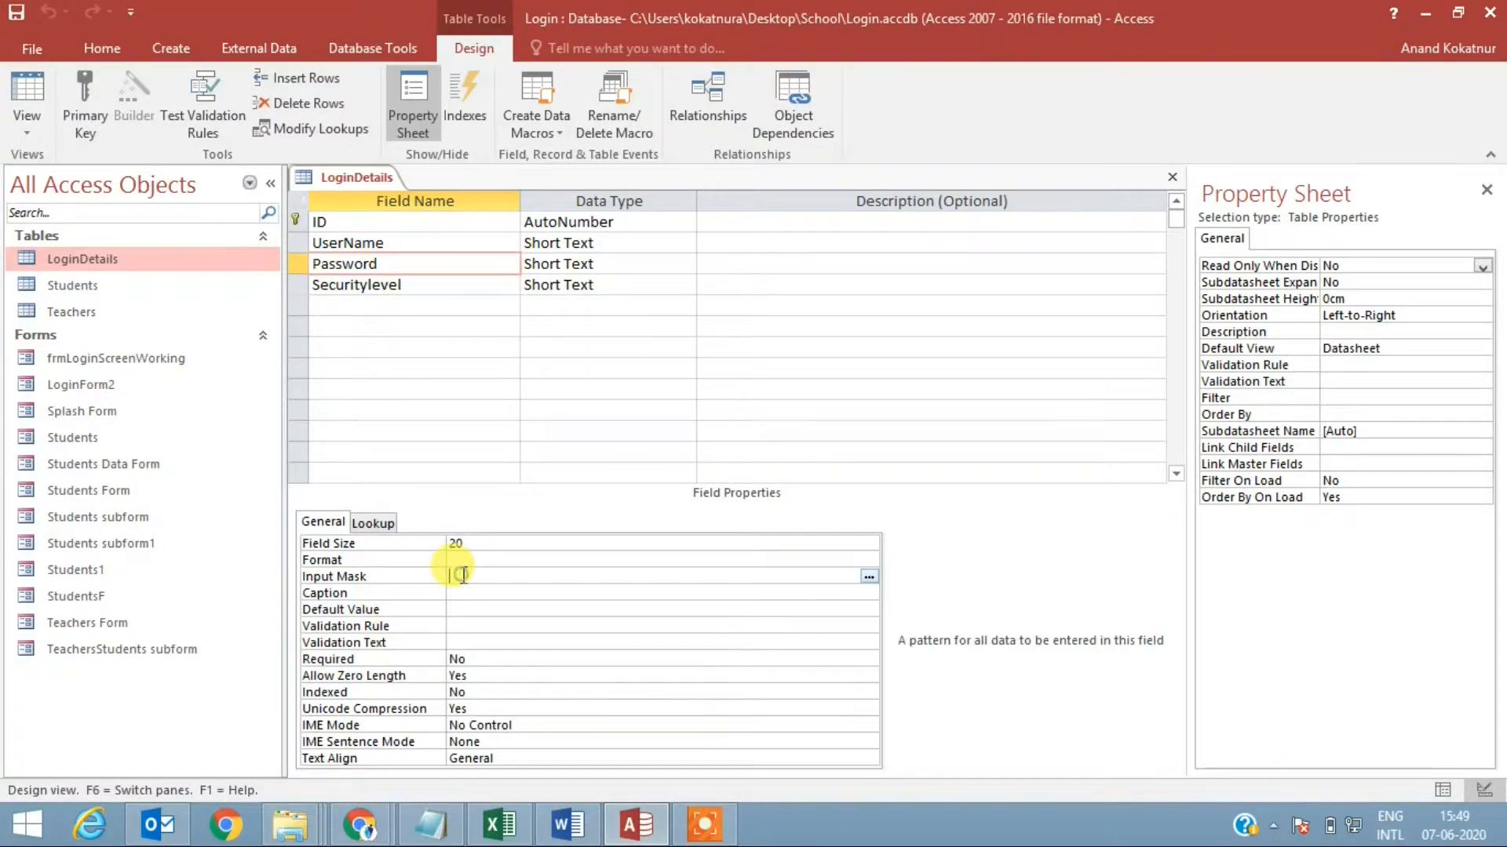
{"action": "left_click", "coordinate": [868, 577]}
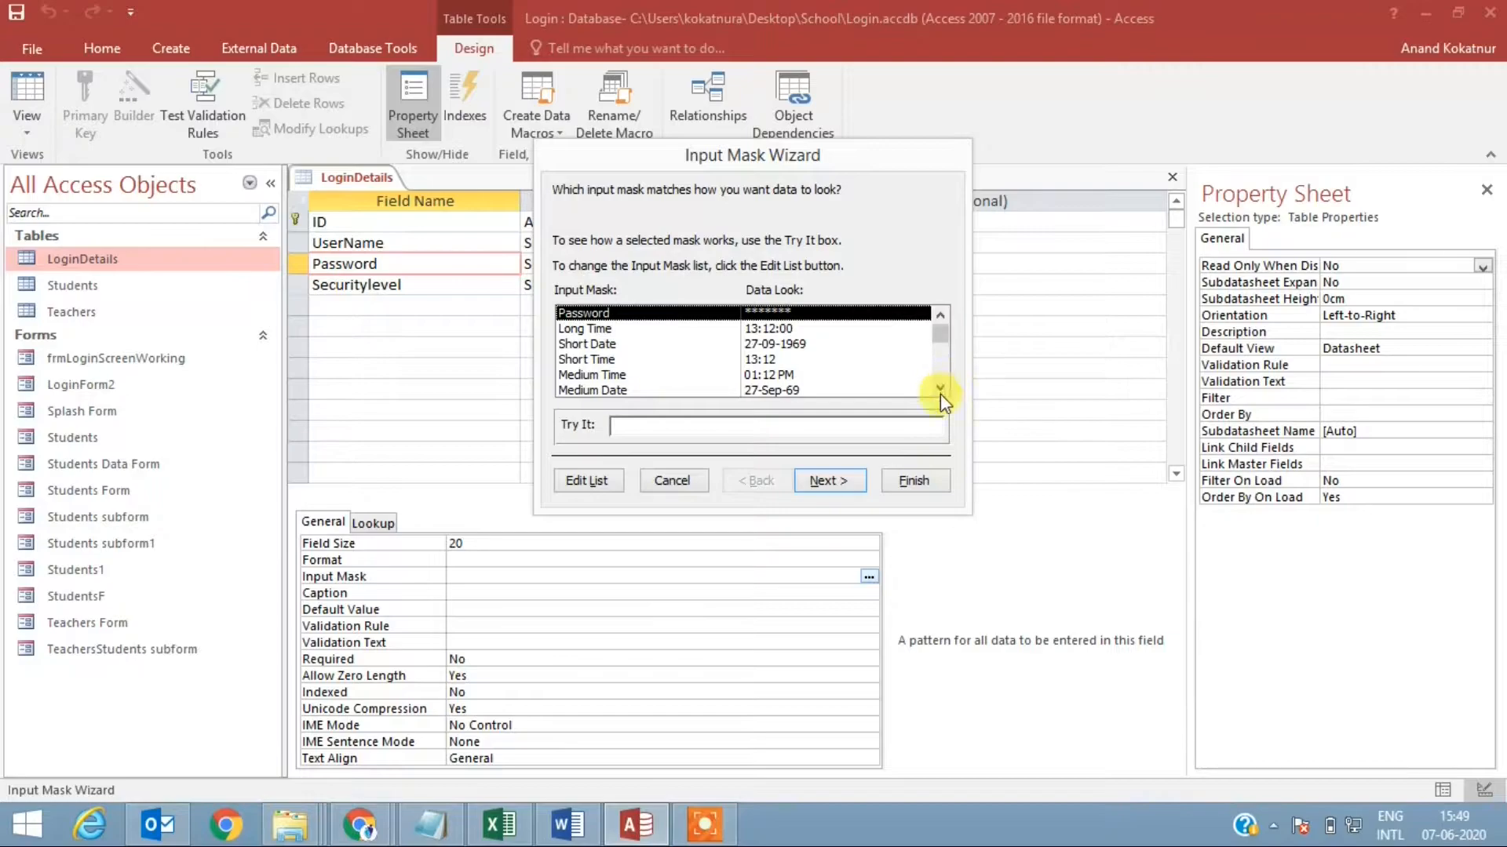
{"action": "left_click", "coordinate": [939, 387]}
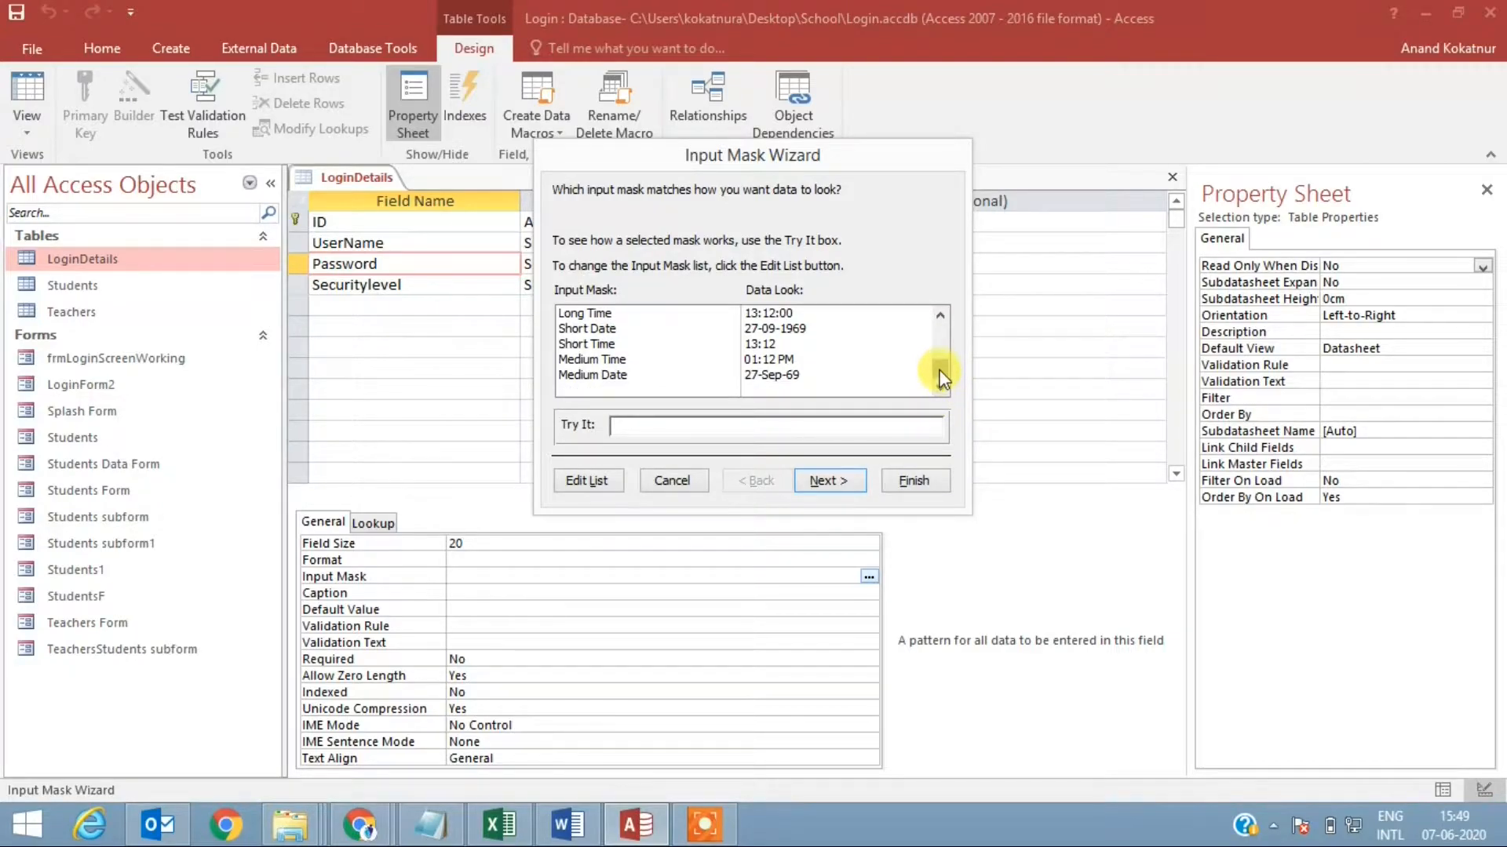
{"action": "left_click_drag", "start_coordinate": [942, 379], "coordinate": [938, 334]}
{"action": "left_click", "coordinate": [767, 342]}
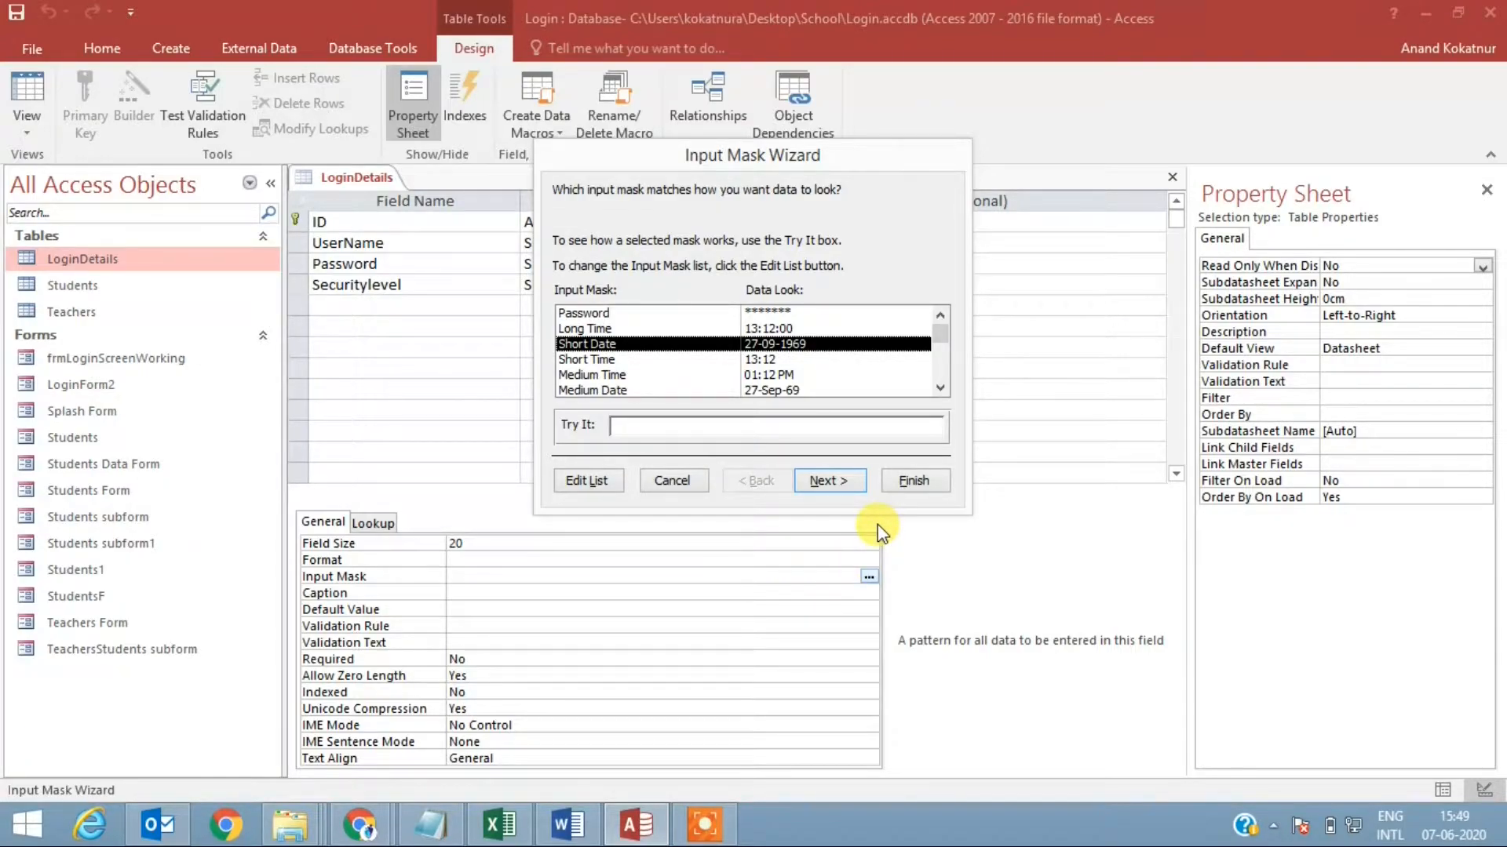
{"action": "left_click", "coordinate": [674, 480]}
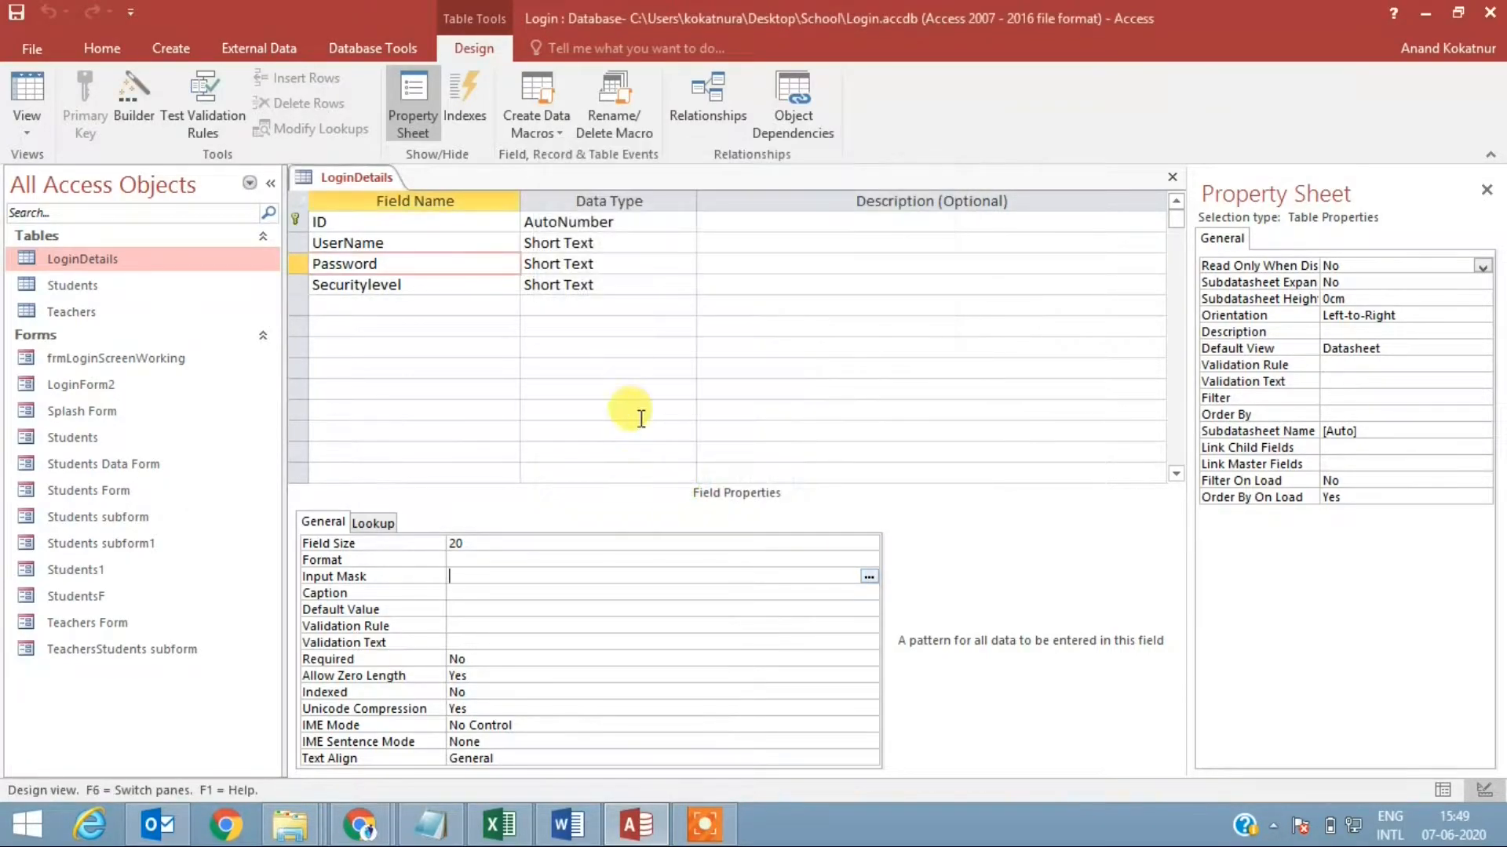
Close the LoginDetails table with its property sheet, and create a blank form in Design View.
{"action": "left_click", "coordinate": [1485, 188]}
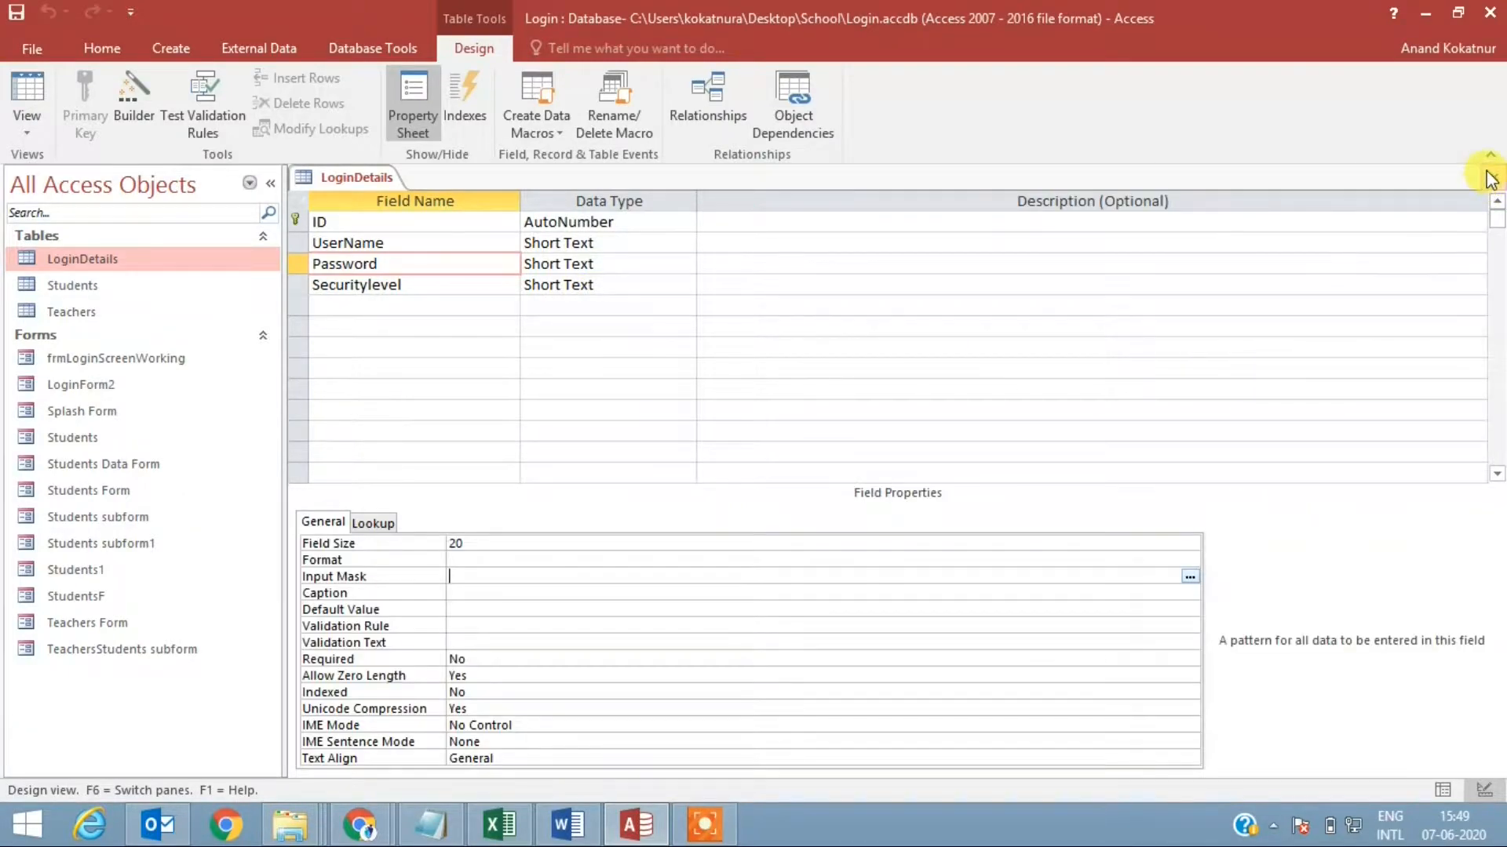
{"action": "left_click", "coordinate": [1485, 178]}
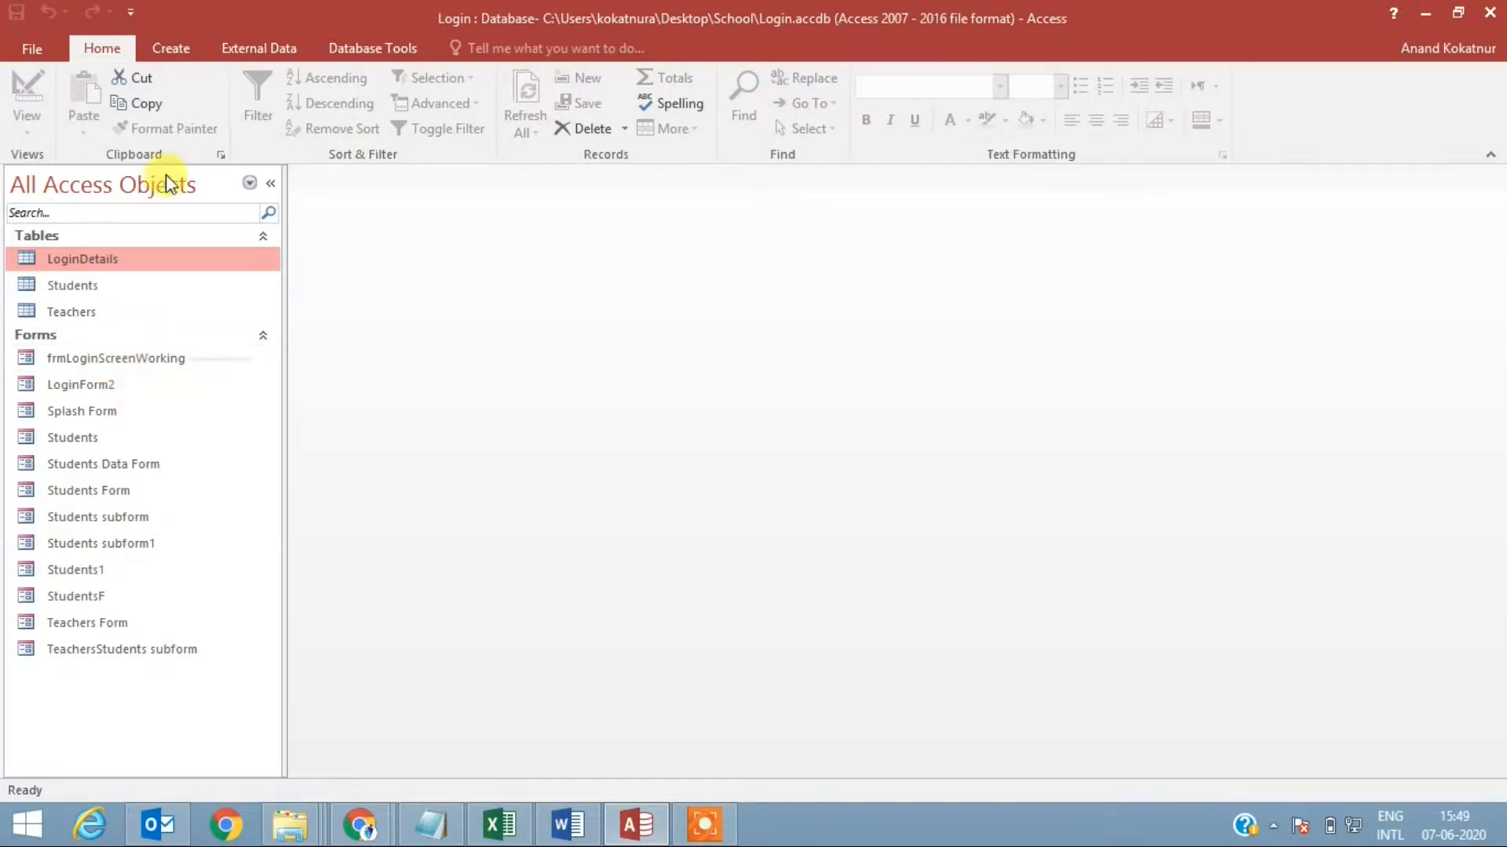
{"action": "left_click", "coordinate": [159, 46]}
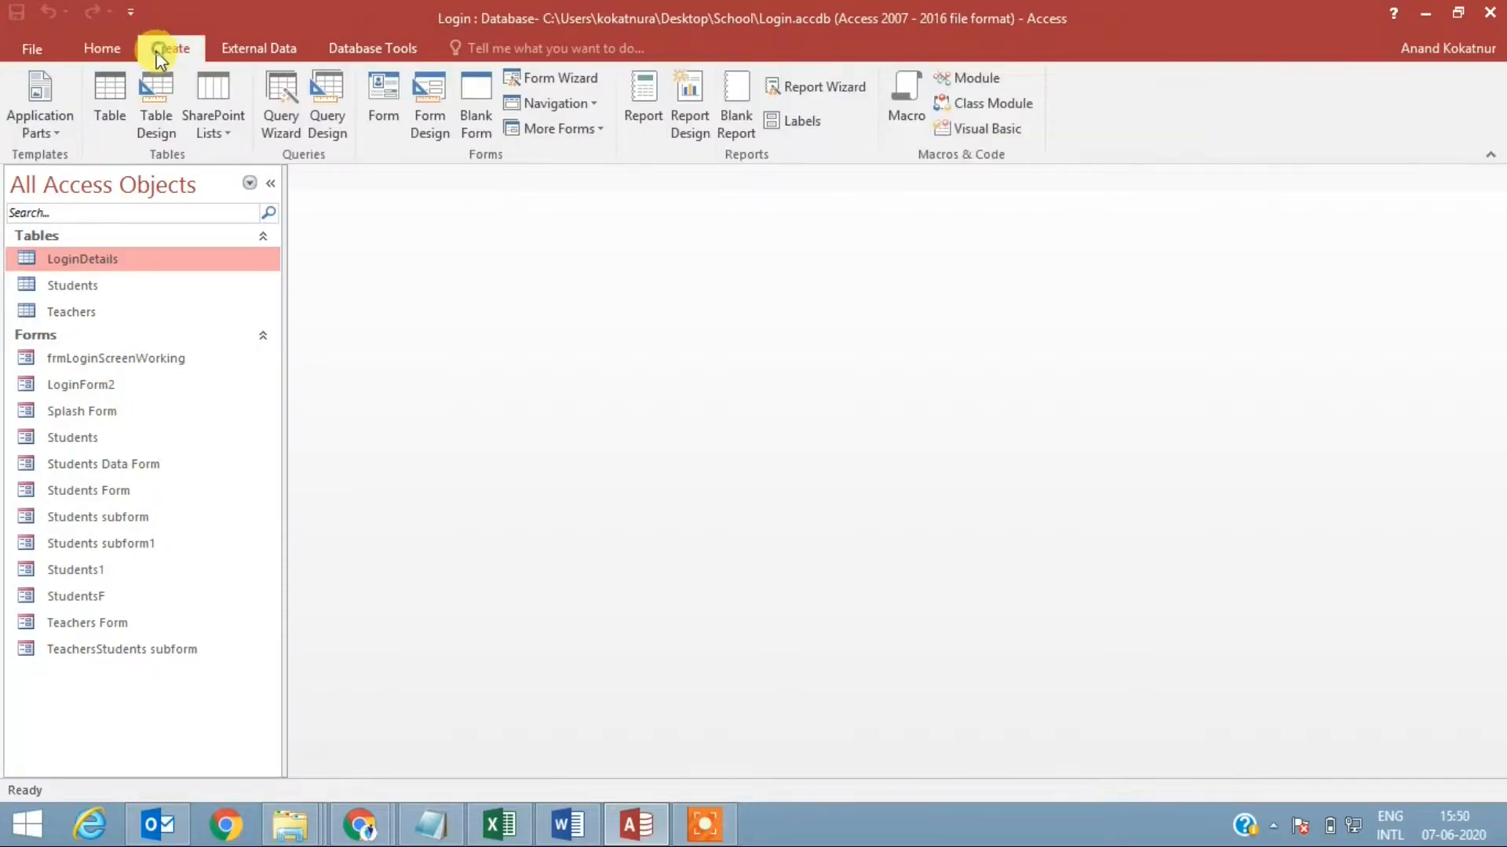
{"action": "left_click", "coordinate": [474, 104]}
{"action": "right_click", "coordinate": [346, 198]}
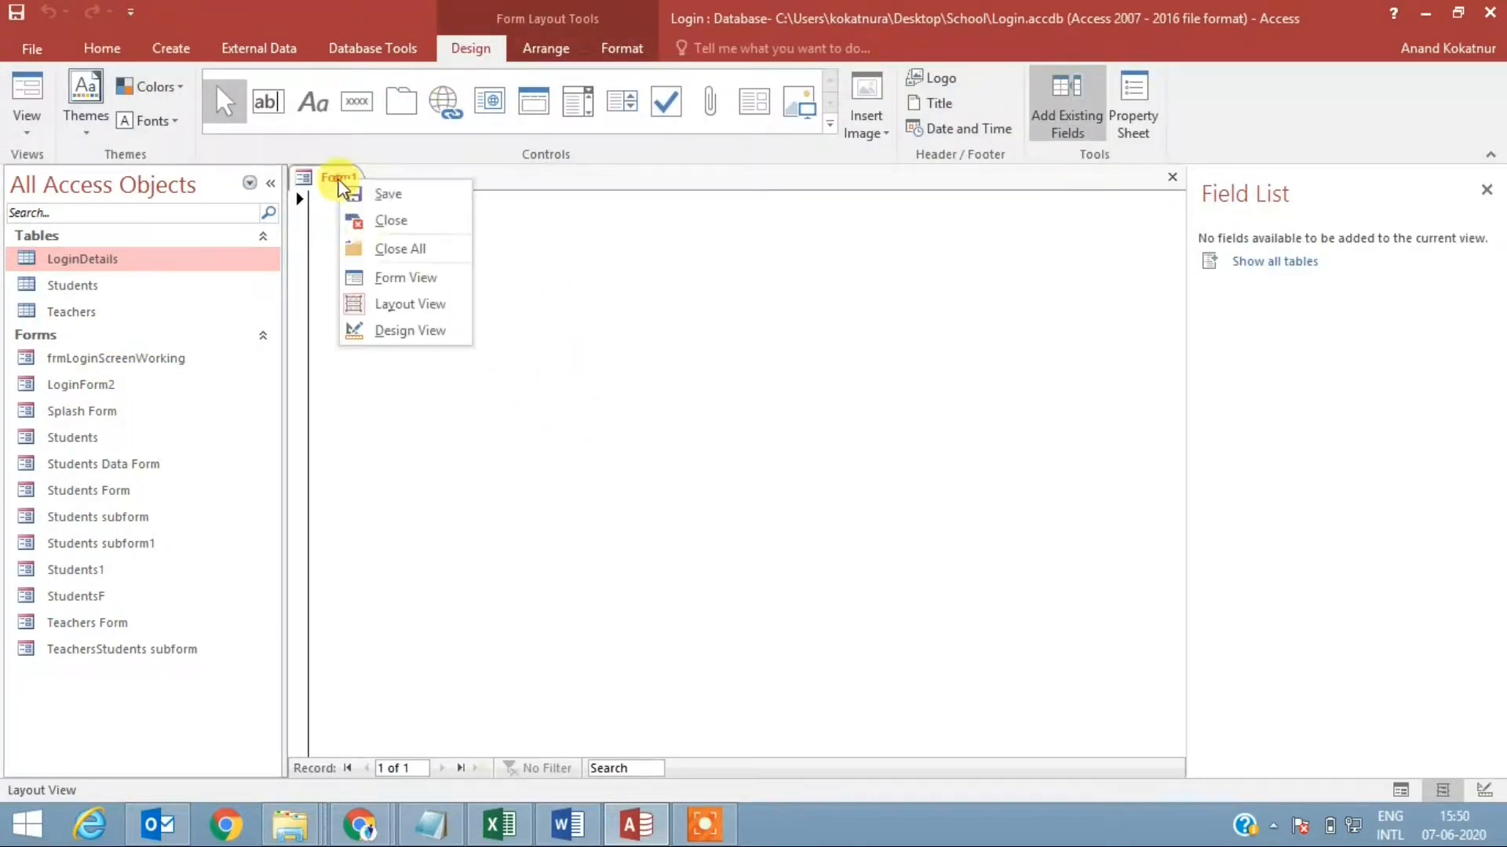
{"action": "left_click", "coordinate": [414, 331]}
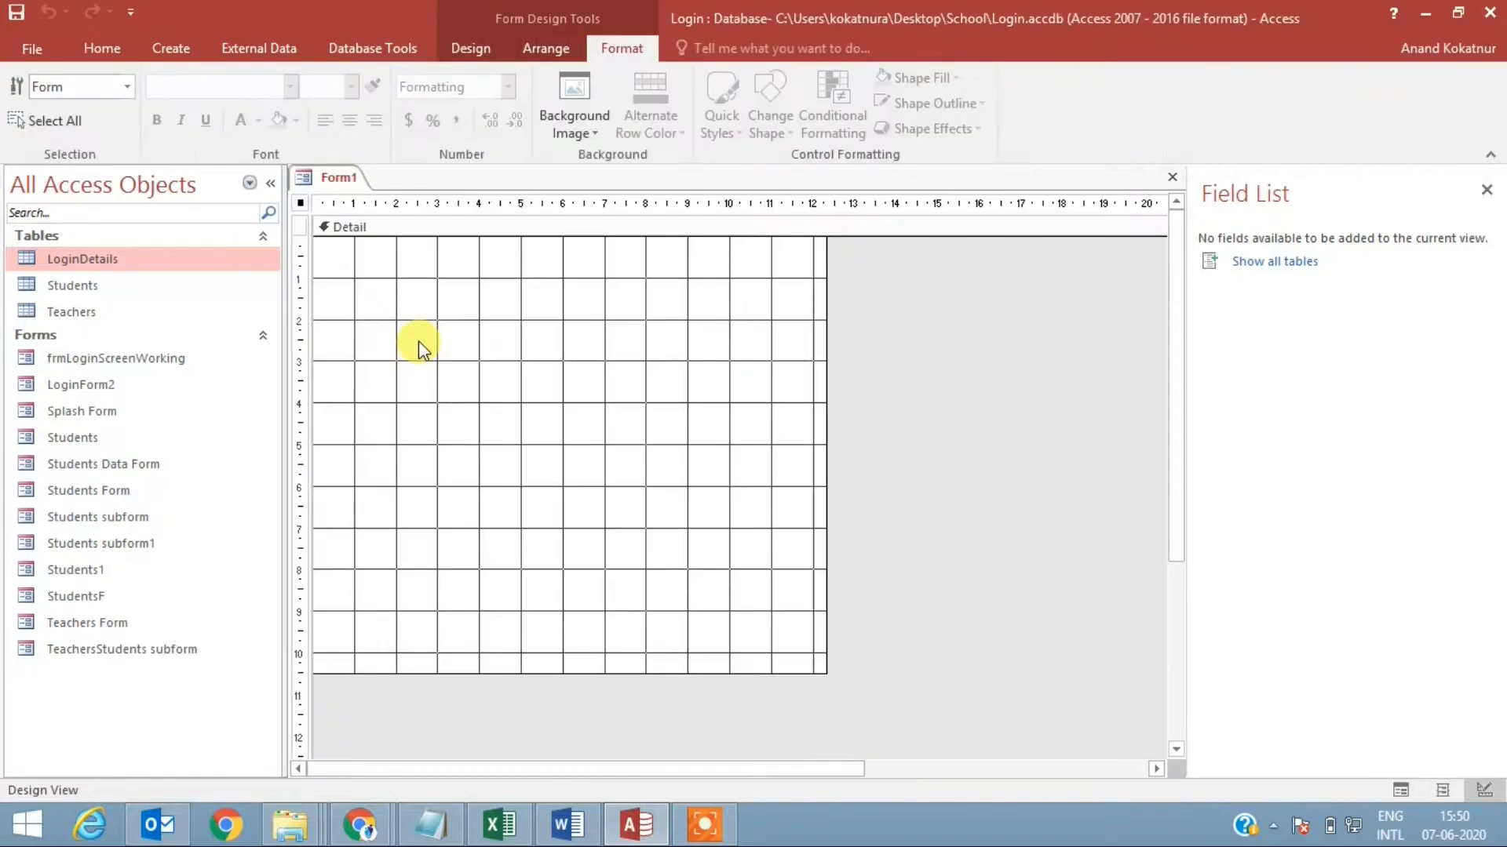
{"action": "left_click", "coordinate": [471, 48]}
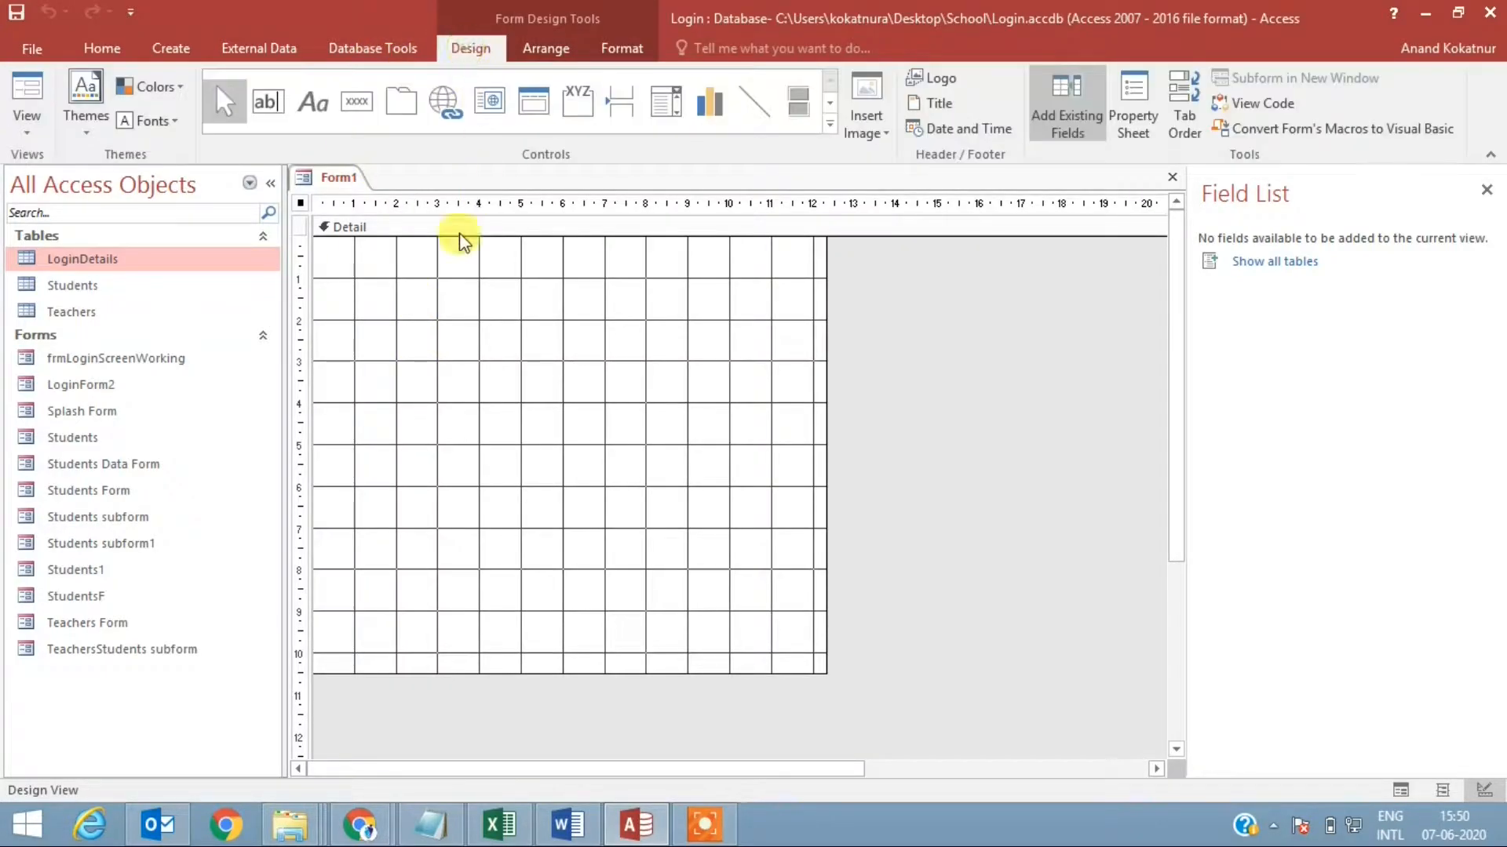
Add two text boxes about 4 cm wide, one below the other, near the top of the form's Detail section.
{"action": "left_click", "coordinate": [267, 100]}
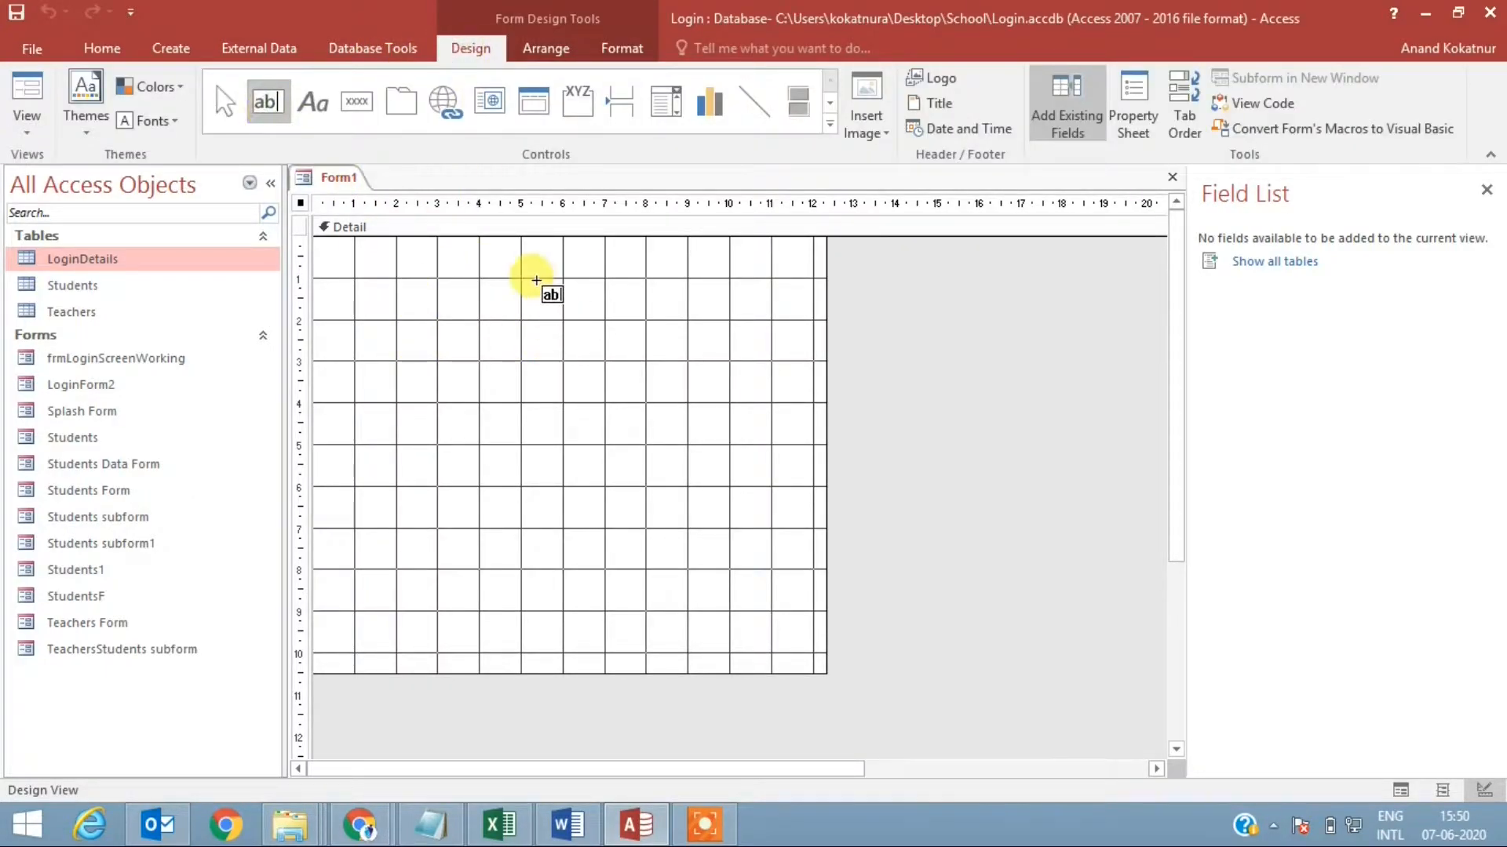
{"action": "left_click_drag", "start_coordinate": [536, 281], "coordinate": [705, 313]}
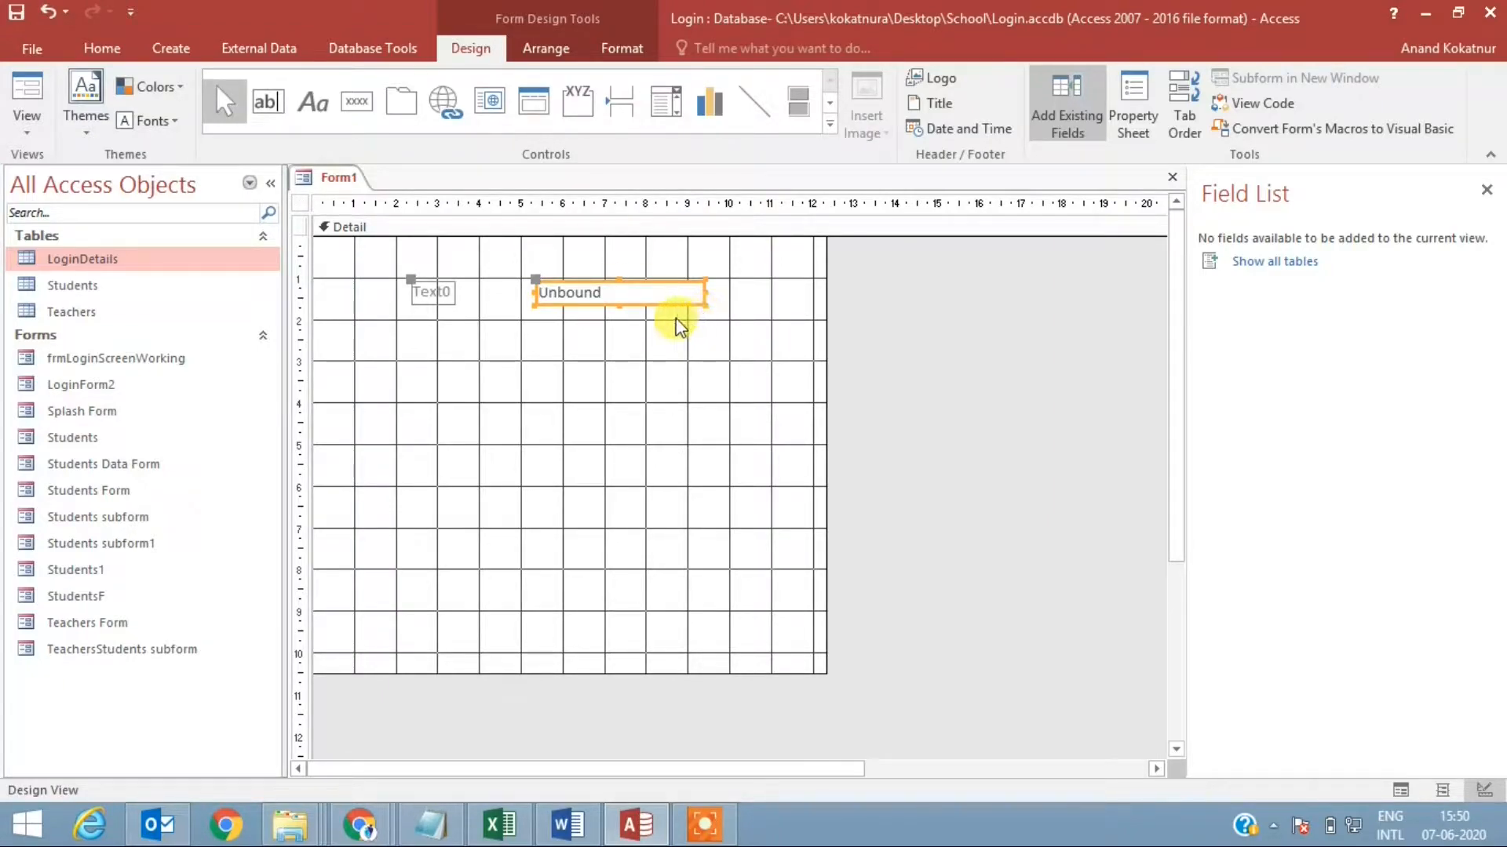
{"action": "left_click", "coordinate": [261, 110]}
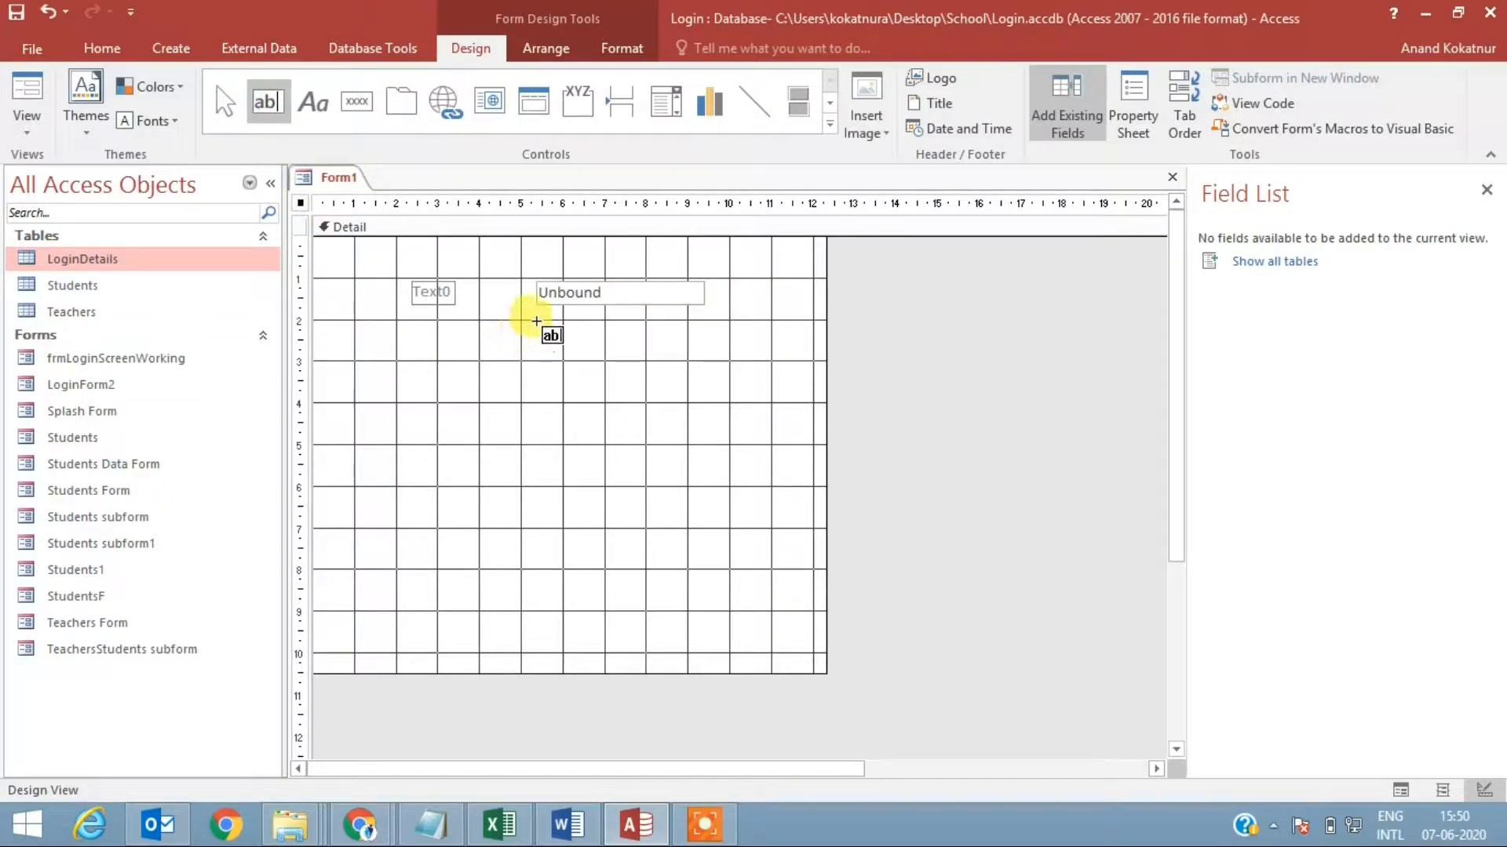
{"action": "left_click_drag", "start_coordinate": [536, 321], "coordinate": [699, 345]}
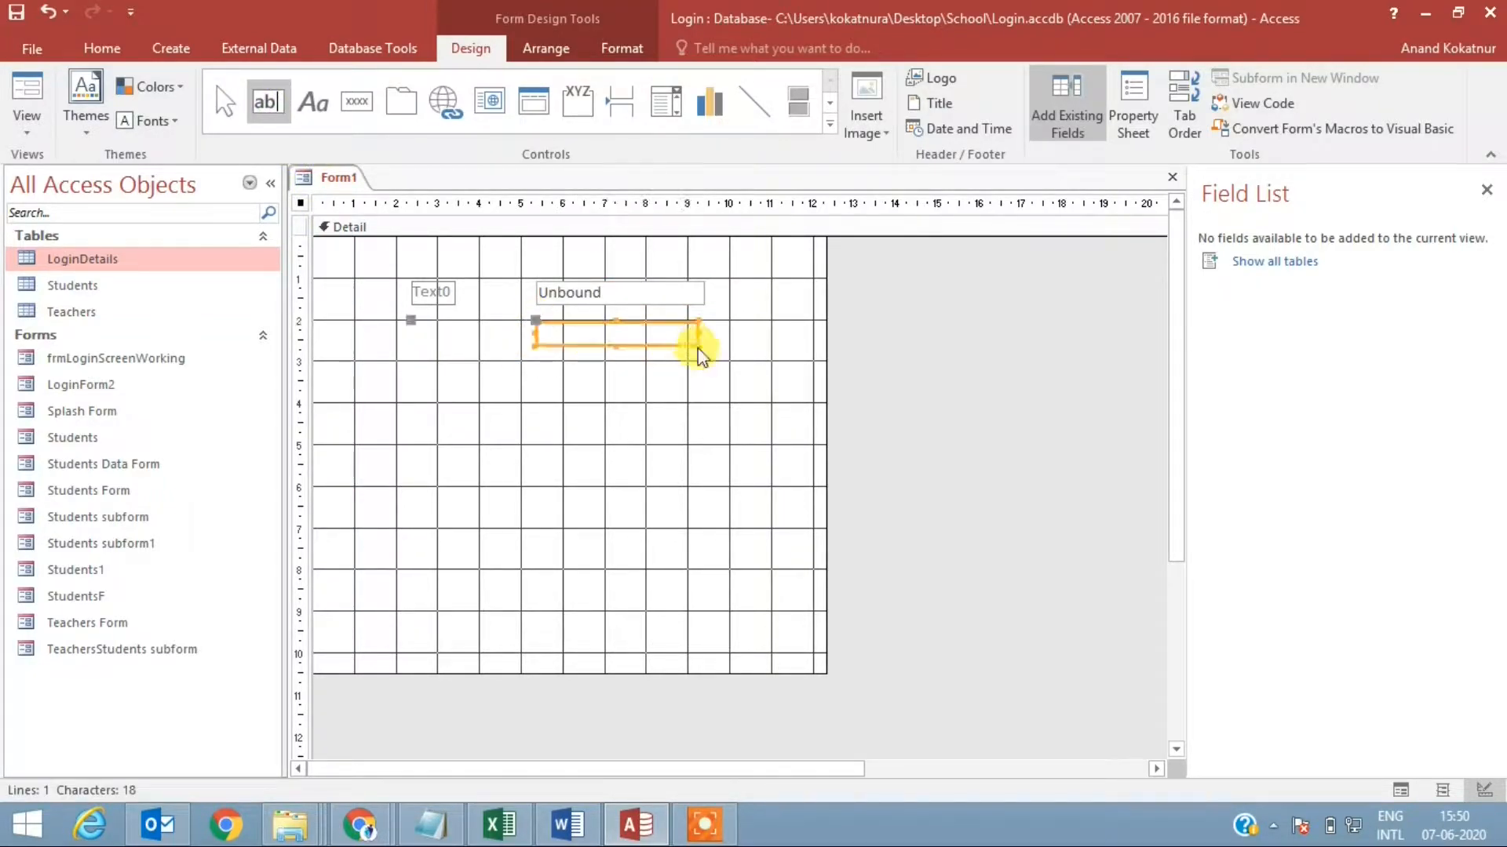
Change the upper text box's label to "User Name" and the lower one's label to "Password".
{"action": "left_click", "coordinate": [443, 294]}
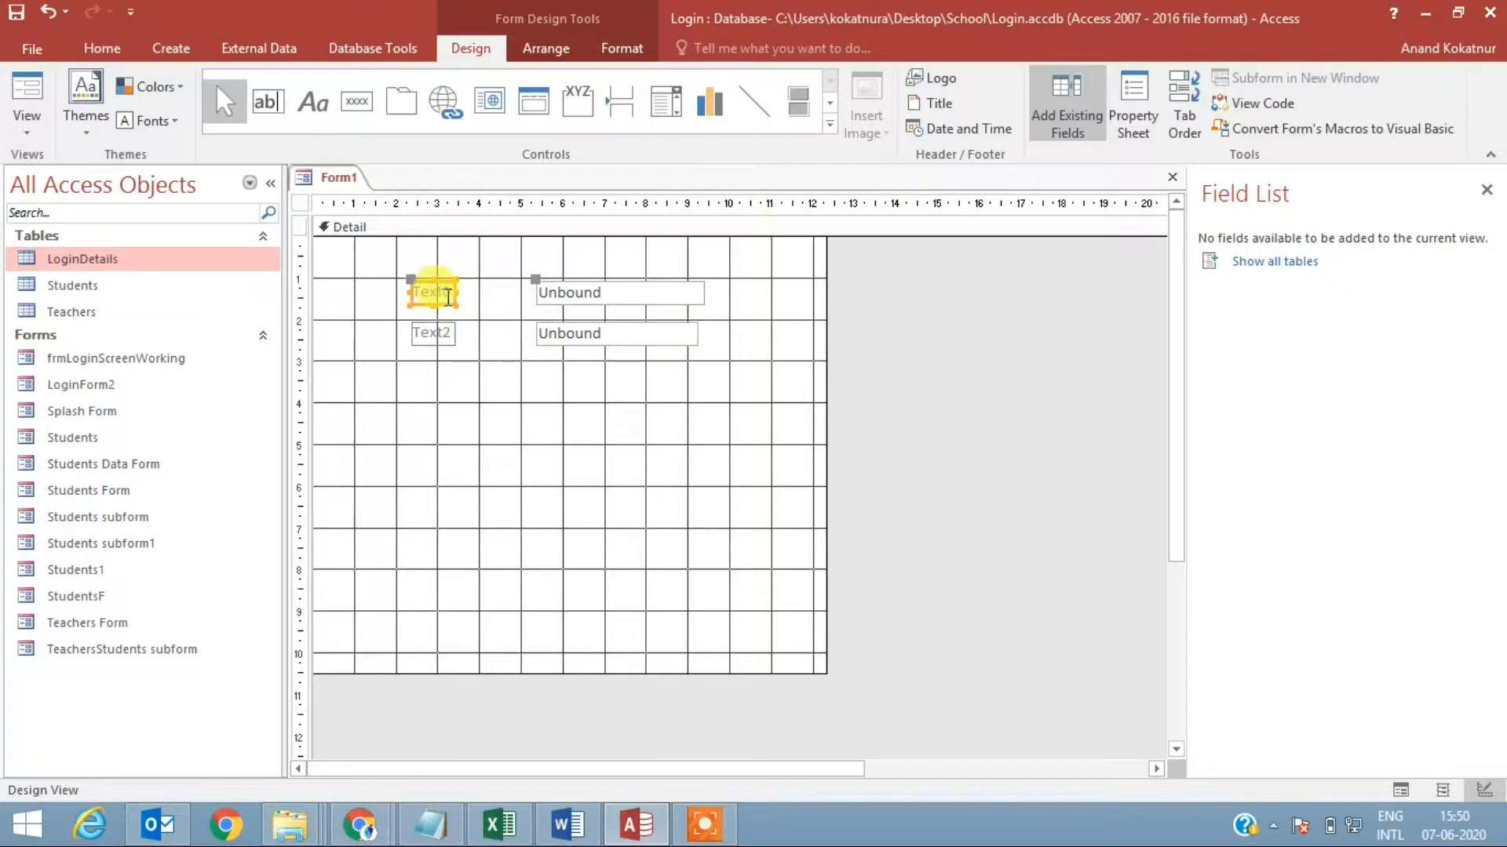
{"action": "left_click_drag", "start_coordinate": [446, 297], "coordinate": [406, 290]}
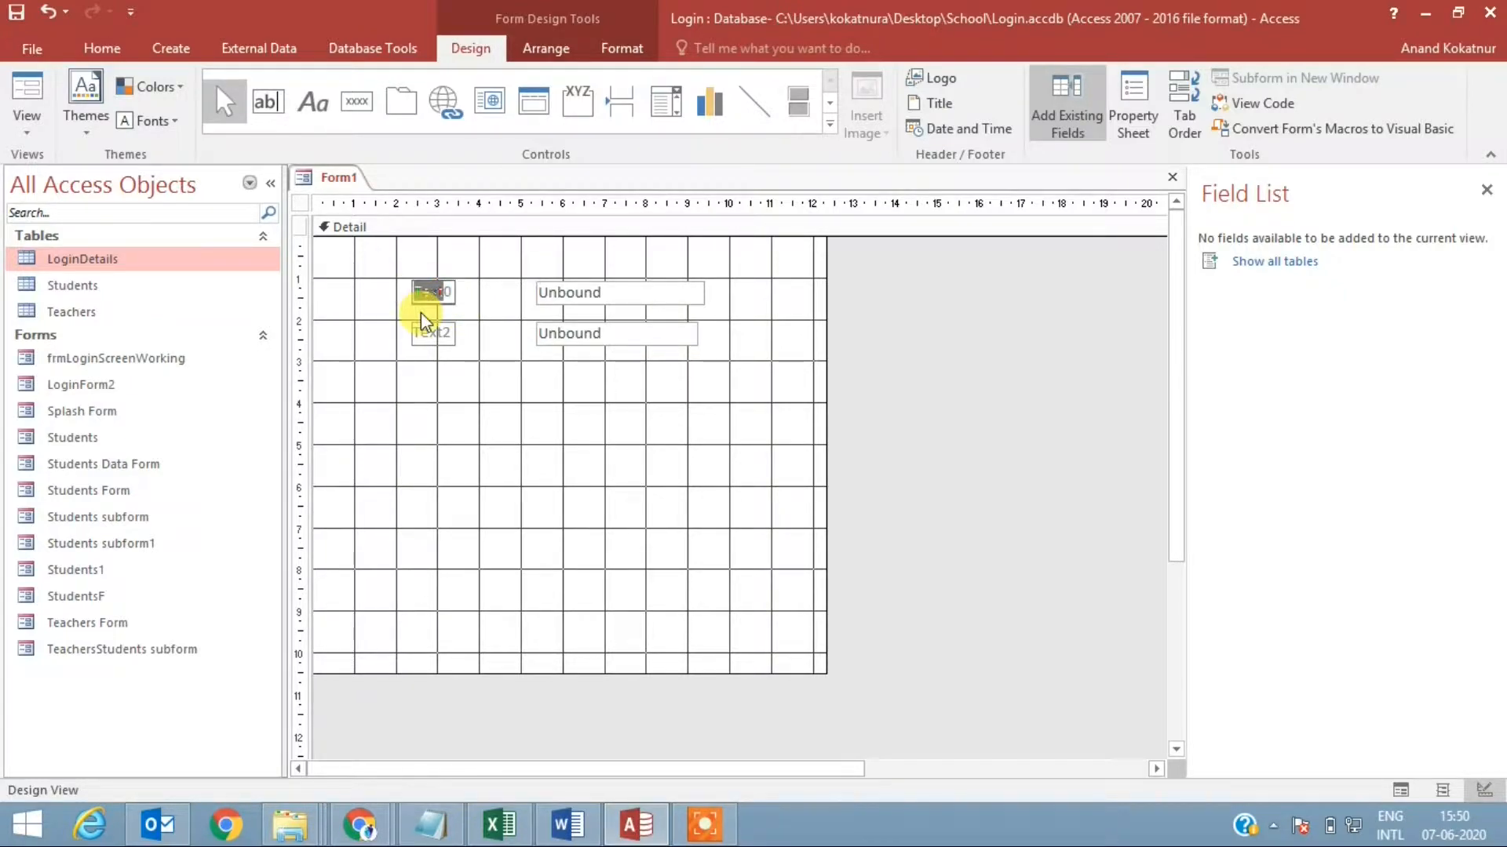
{"action": "type", "text": "User Nam"}
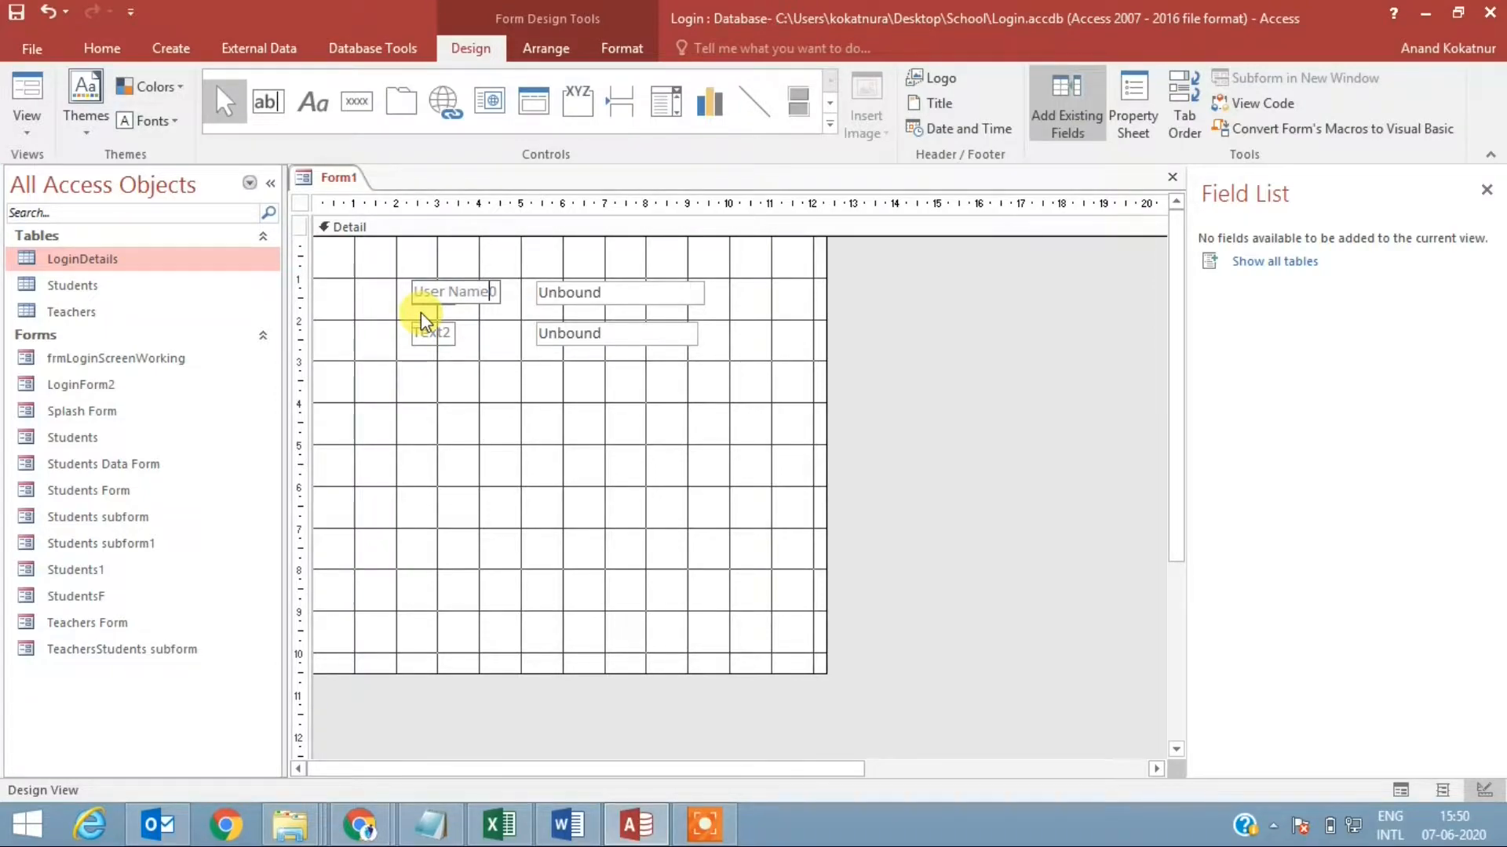
{"action": "type", "text": "e"}
{"action": "key", "text": "Delete"}
{"action": "left_click", "coordinate": [431, 328]}
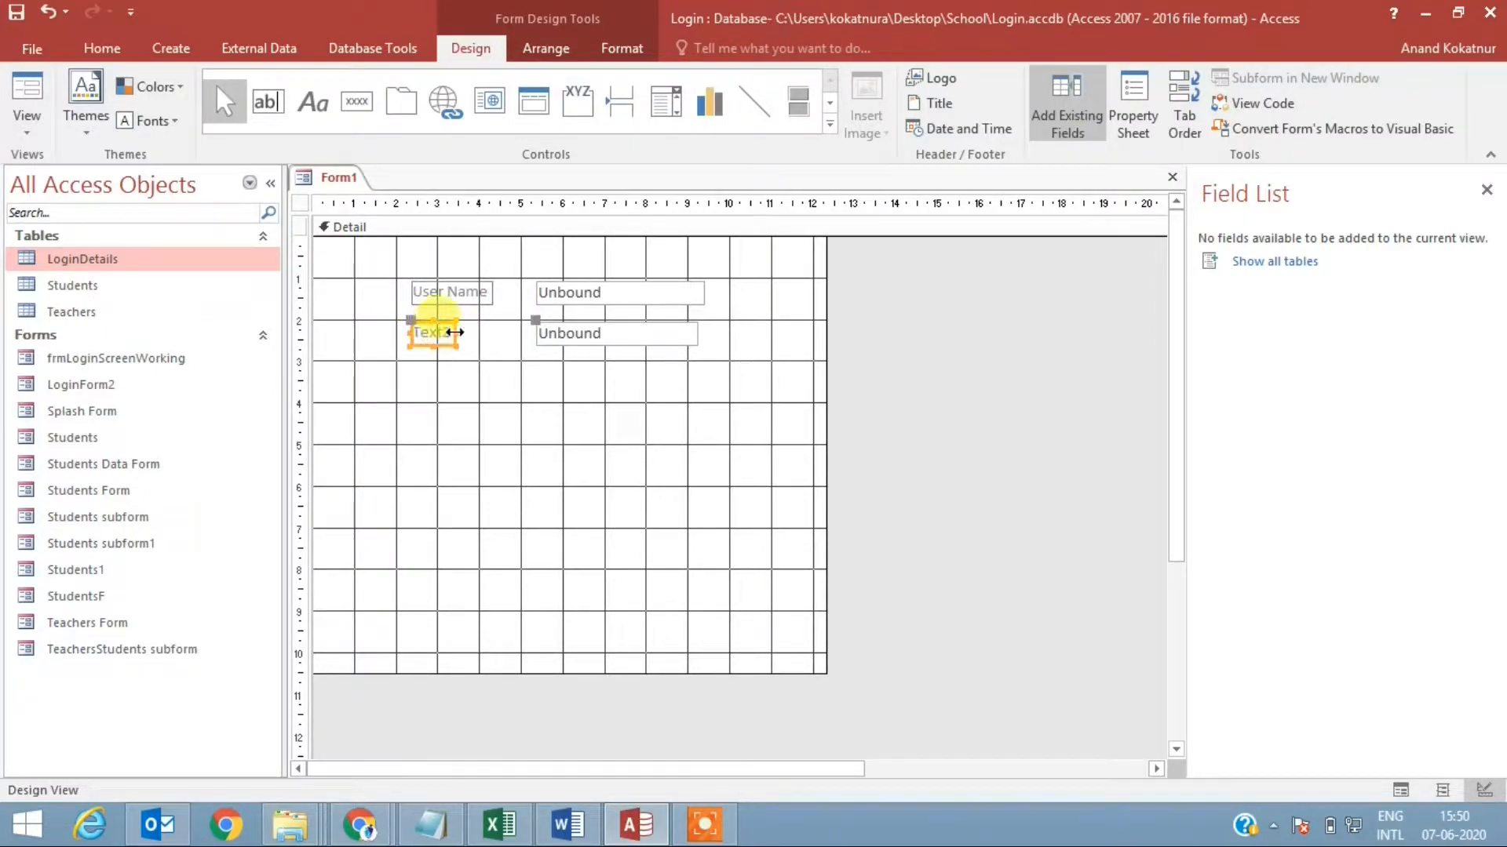
{"action": "left_click_drag", "start_coordinate": [452, 332], "coordinate": [406, 328]}
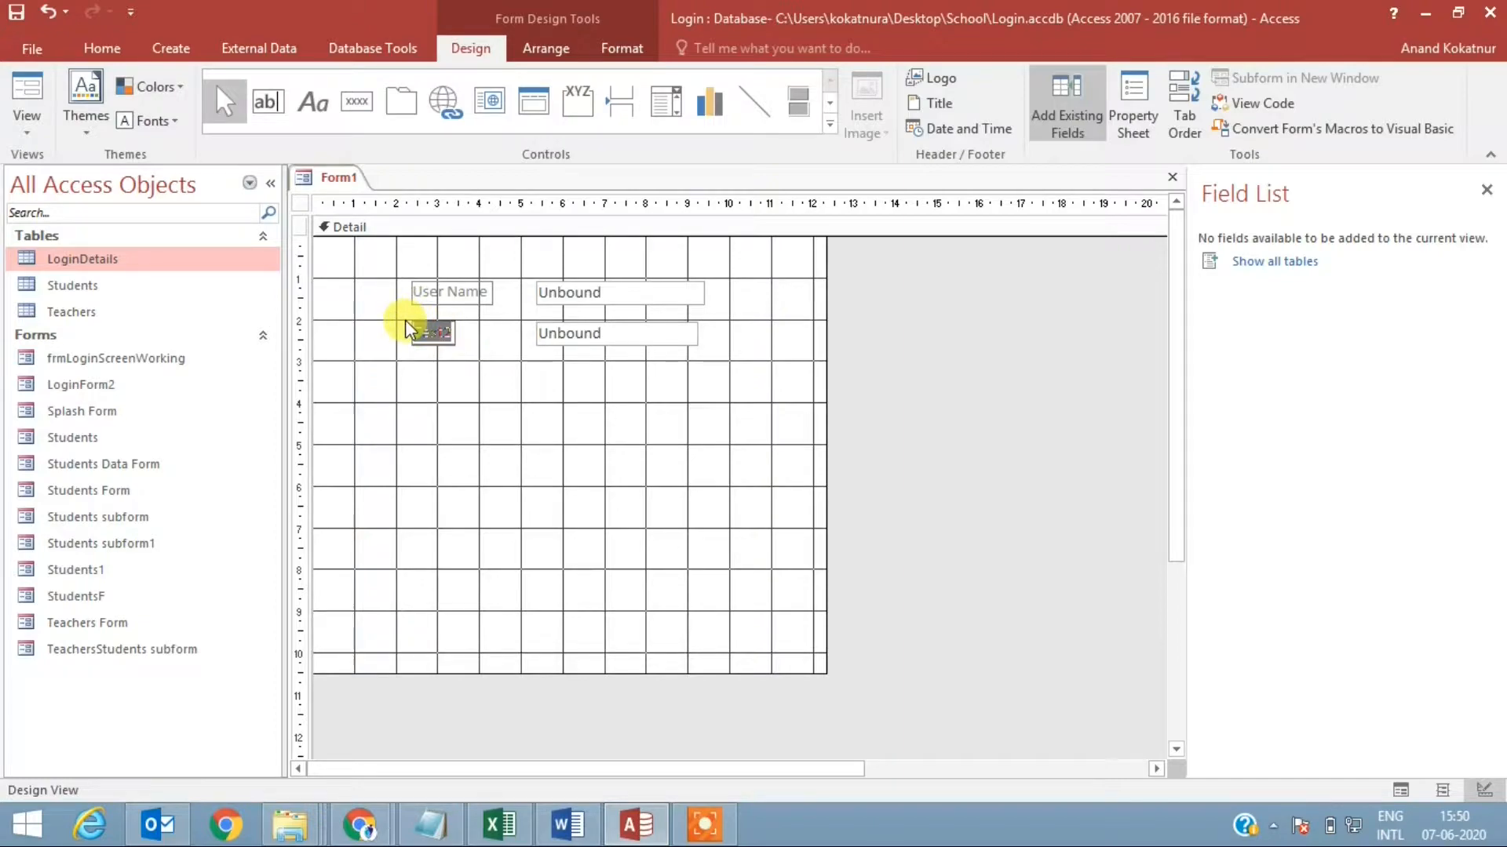
{"action": "type", "text": "Password"}
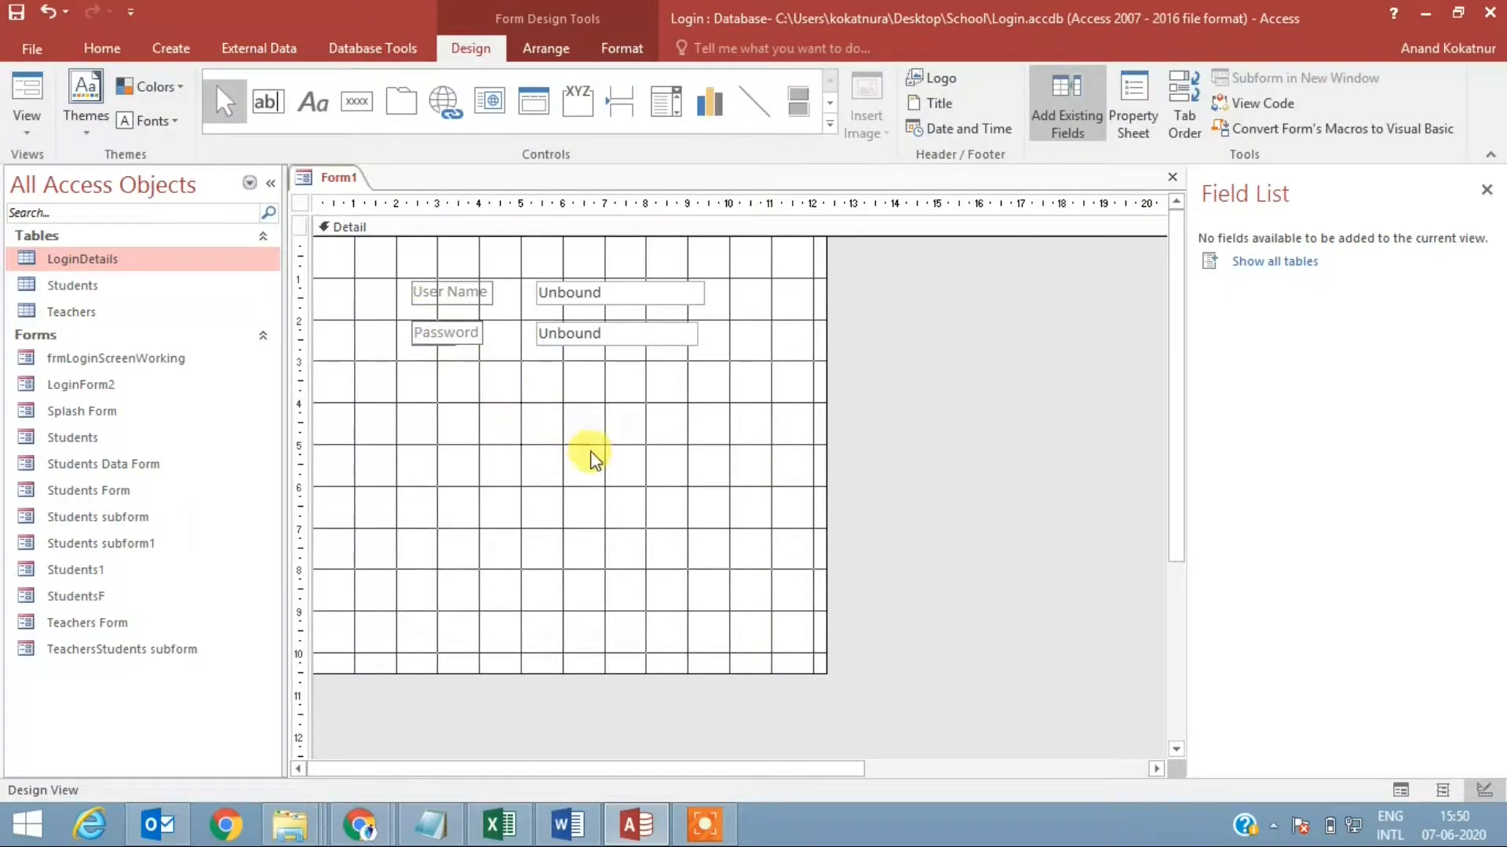
{"action": "left_click", "coordinate": [589, 450]}
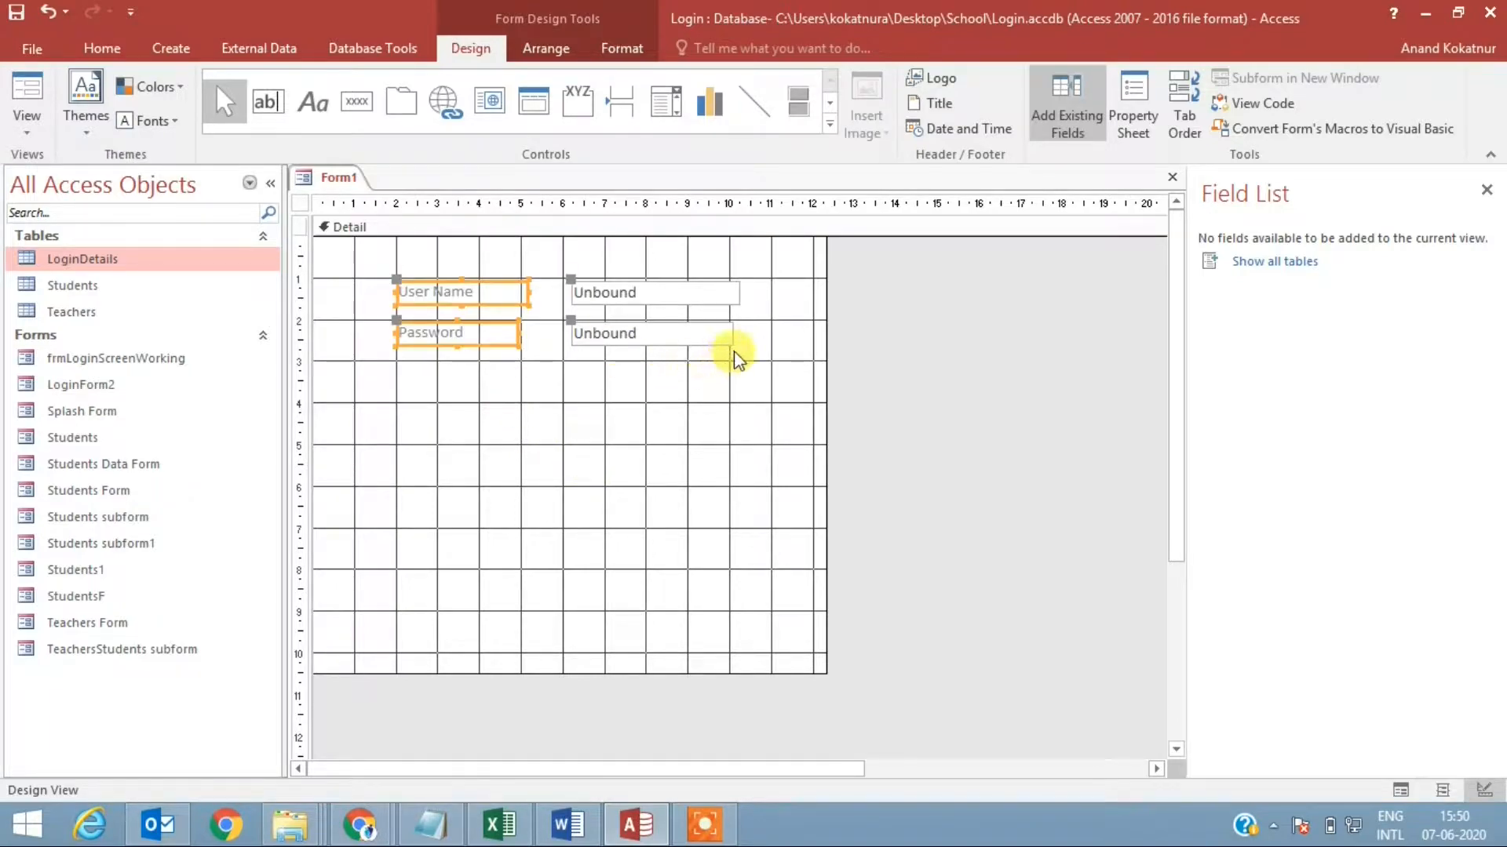
Size the User Name and Password labels to the widest of the two.
{"action": "left_click", "coordinate": [730, 336]}
{"action": "left_click_drag", "start_coordinate": [352, 262], "coordinate": [471, 359]}
{"action": "left_click", "coordinate": [543, 48]}
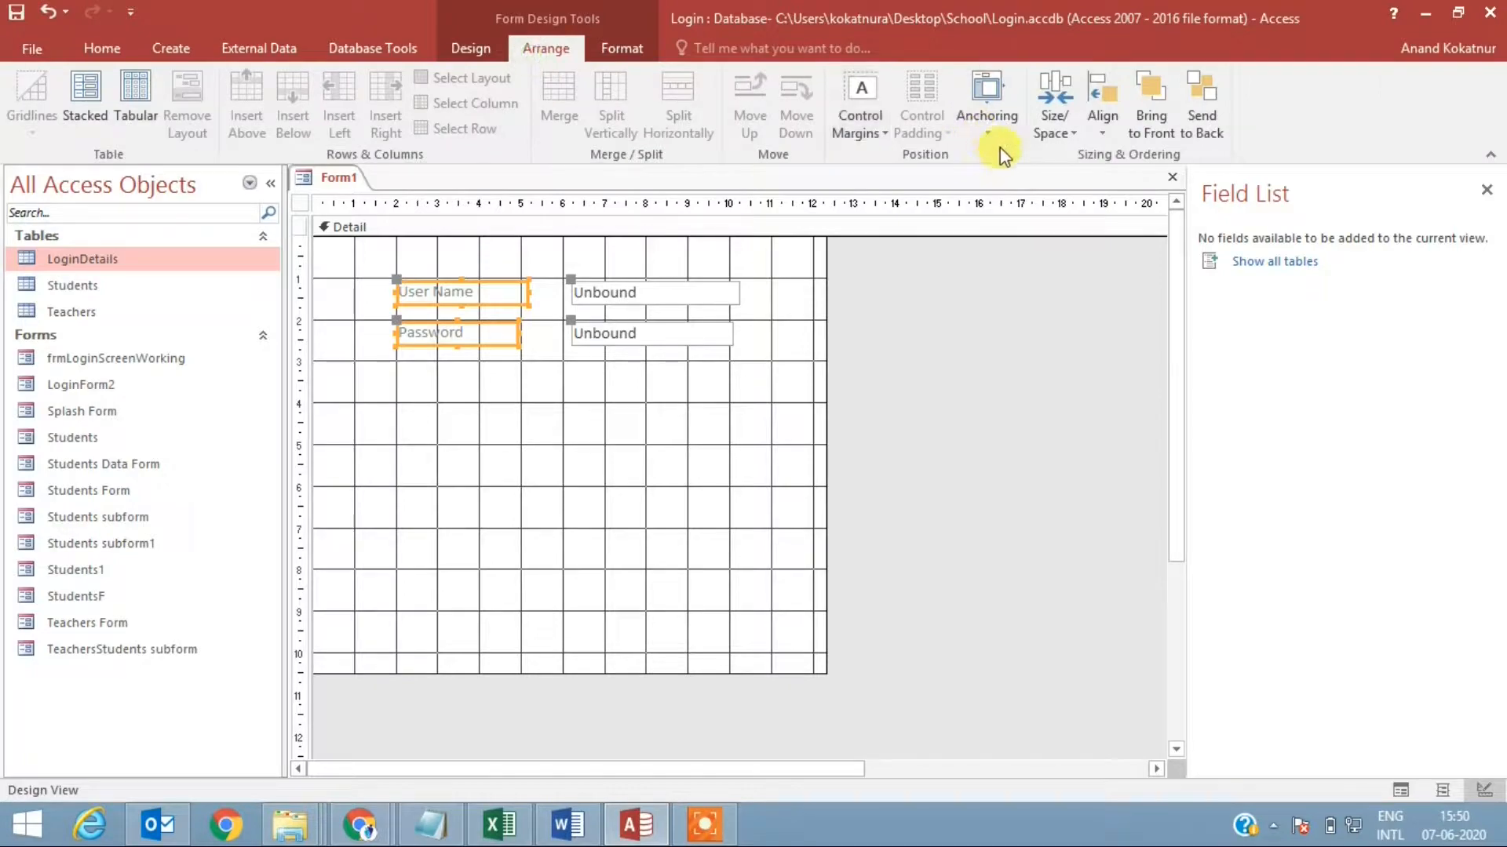
{"action": "left_click", "coordinate": [1054, 126]}
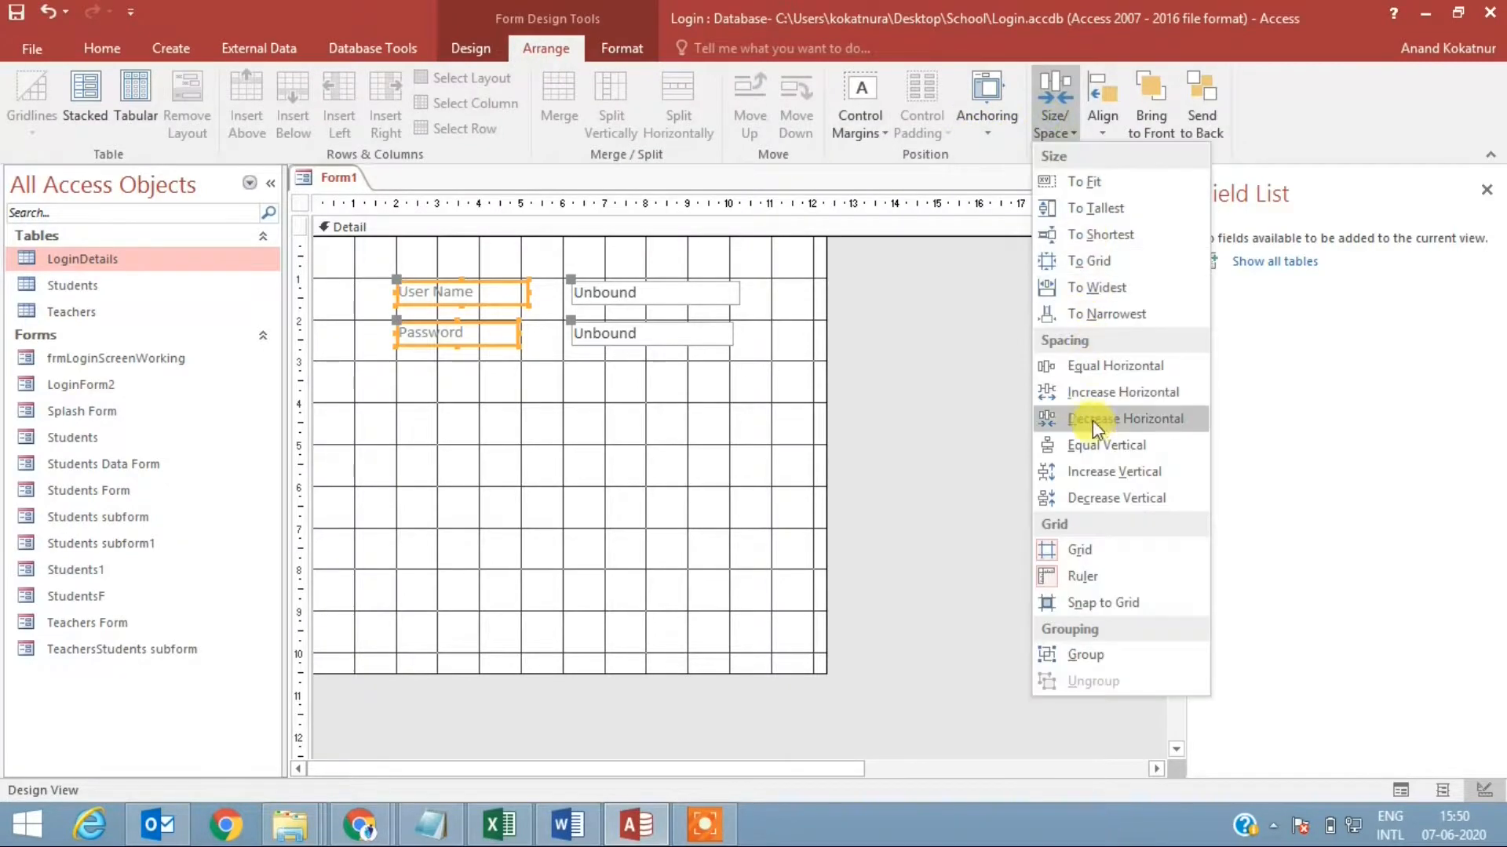
{"action": "left_click", "coordinate": [1100, 290]}
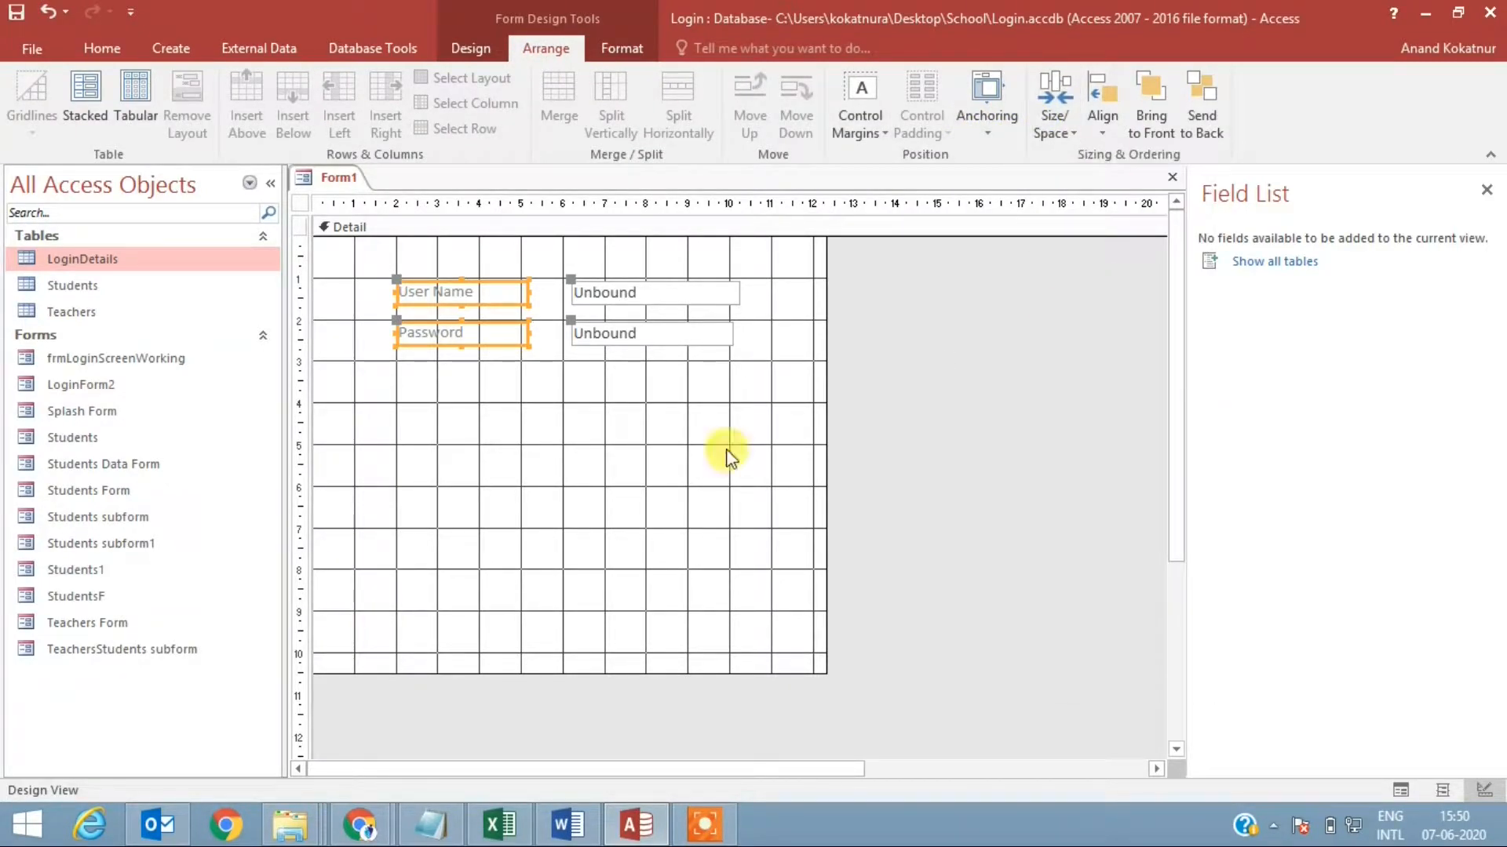
Size the two unbound text boxes to the widest of the two.
{"action": "left_click", "coordinate": [531, 507]}
{"action": "left_click_drag", "start_coordinate": [744, 369], "coordinate": [582, 269]}
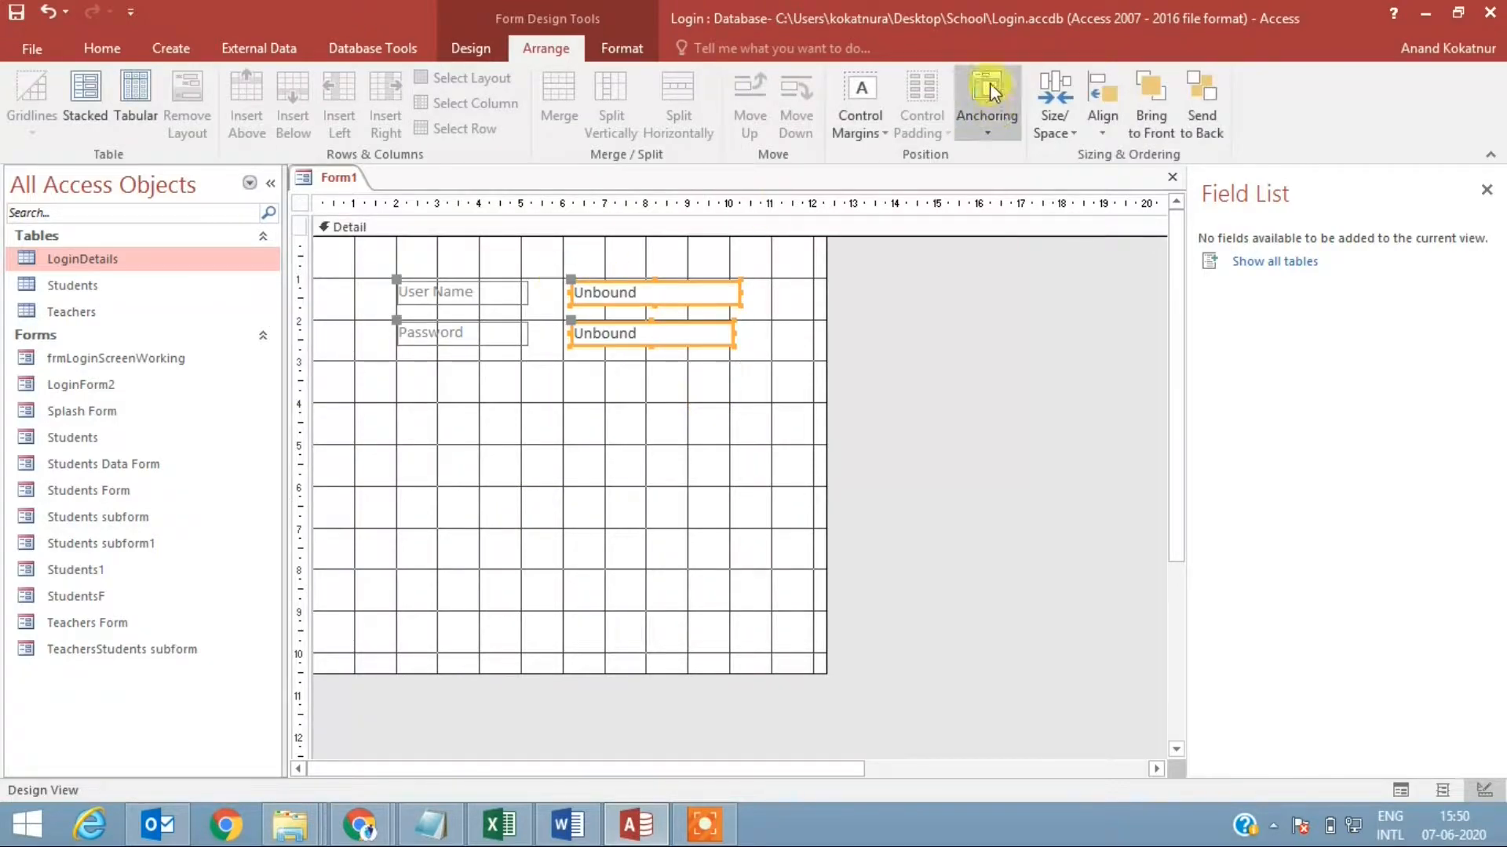
{"action": "left_click", "coordinate": [1052, 126]}
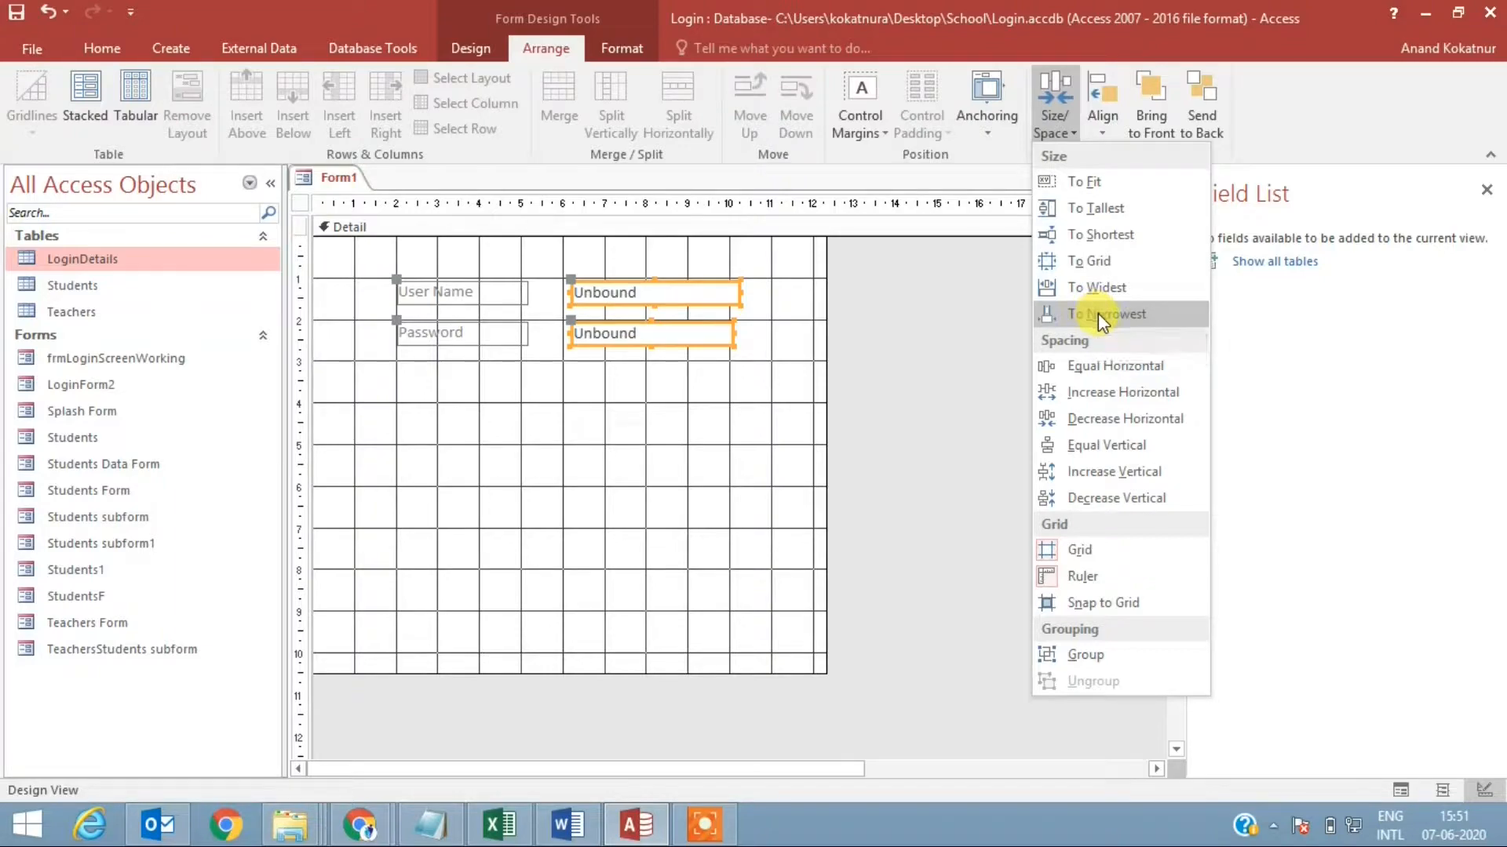
{"action": "left_click", "coordinate": [1098, 288]}
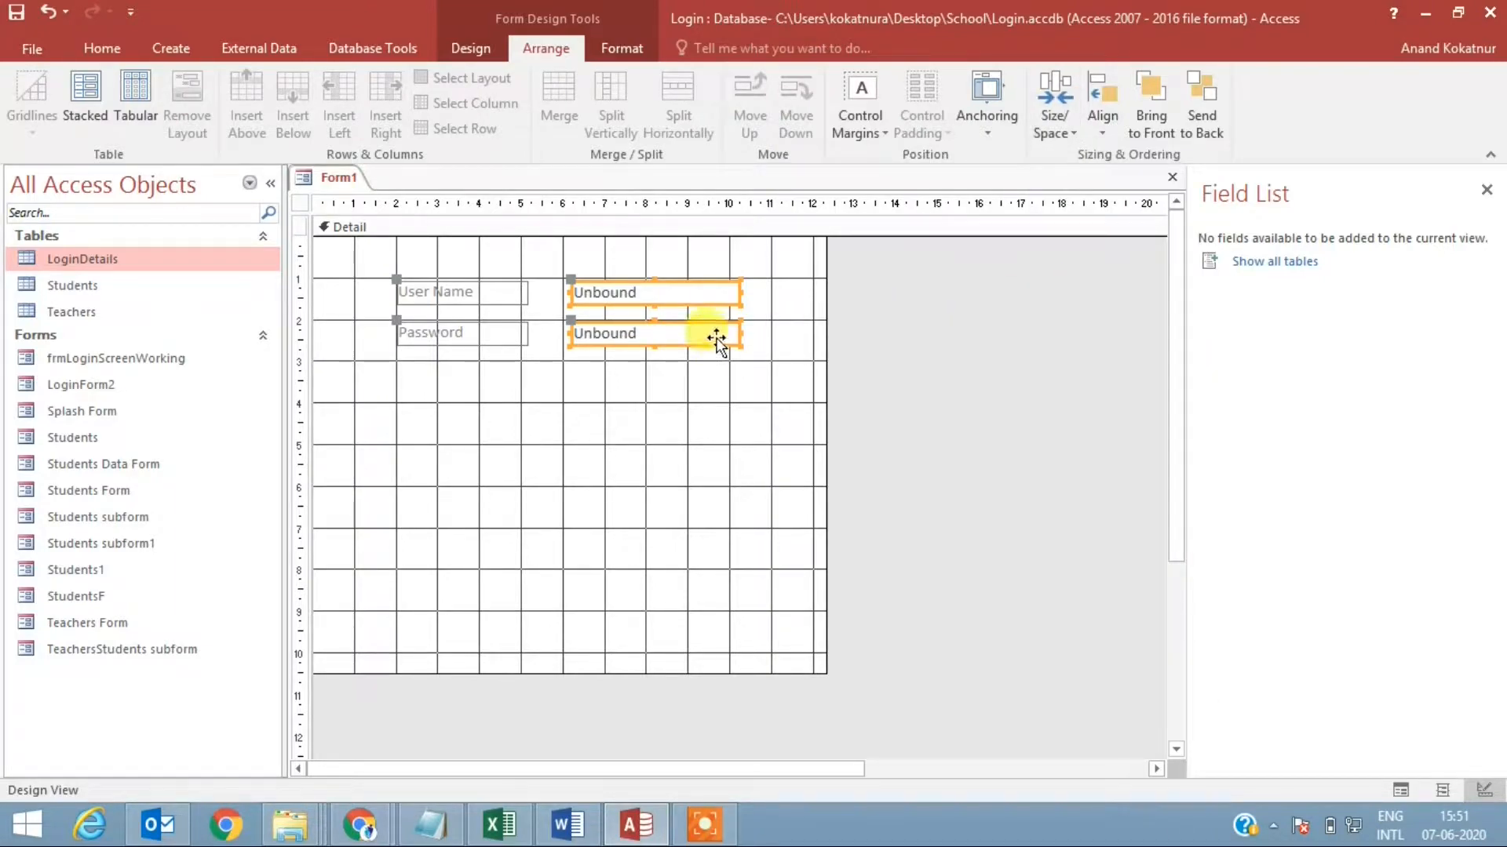
Set the font of both labels and both unbound text boxes to black, size 12.
{"action": "left_click", "coordinate": [728, 389]}
{"action": "left_click_drag", "start_coordinate": [368, 259], "coordinate": [780, 373]}
{"action": "left_click", "coordinate": [108, 49]}
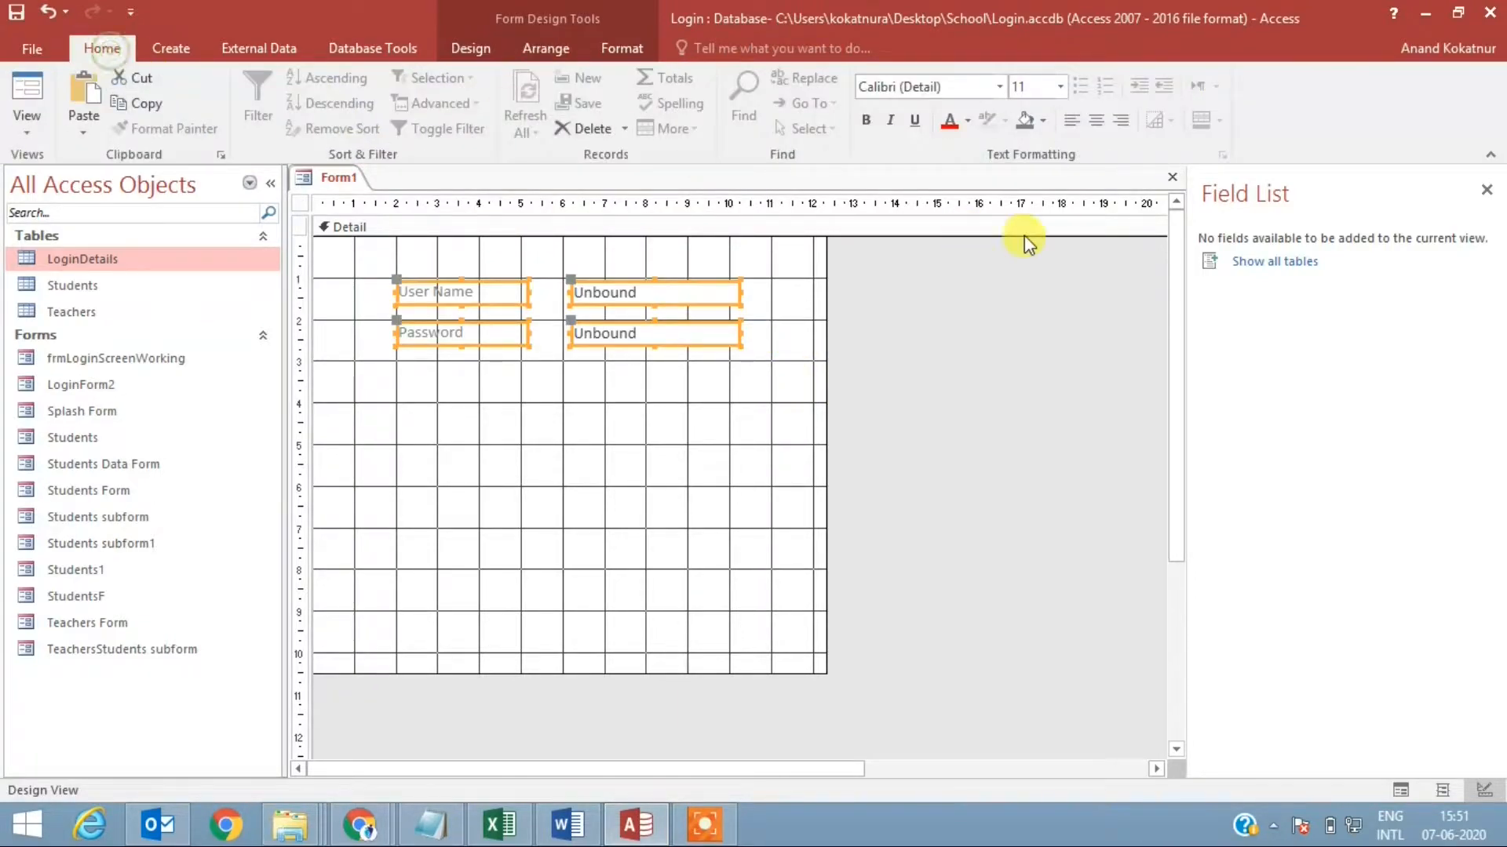
{"action": "left_click", "coordinate": [966, 122]}
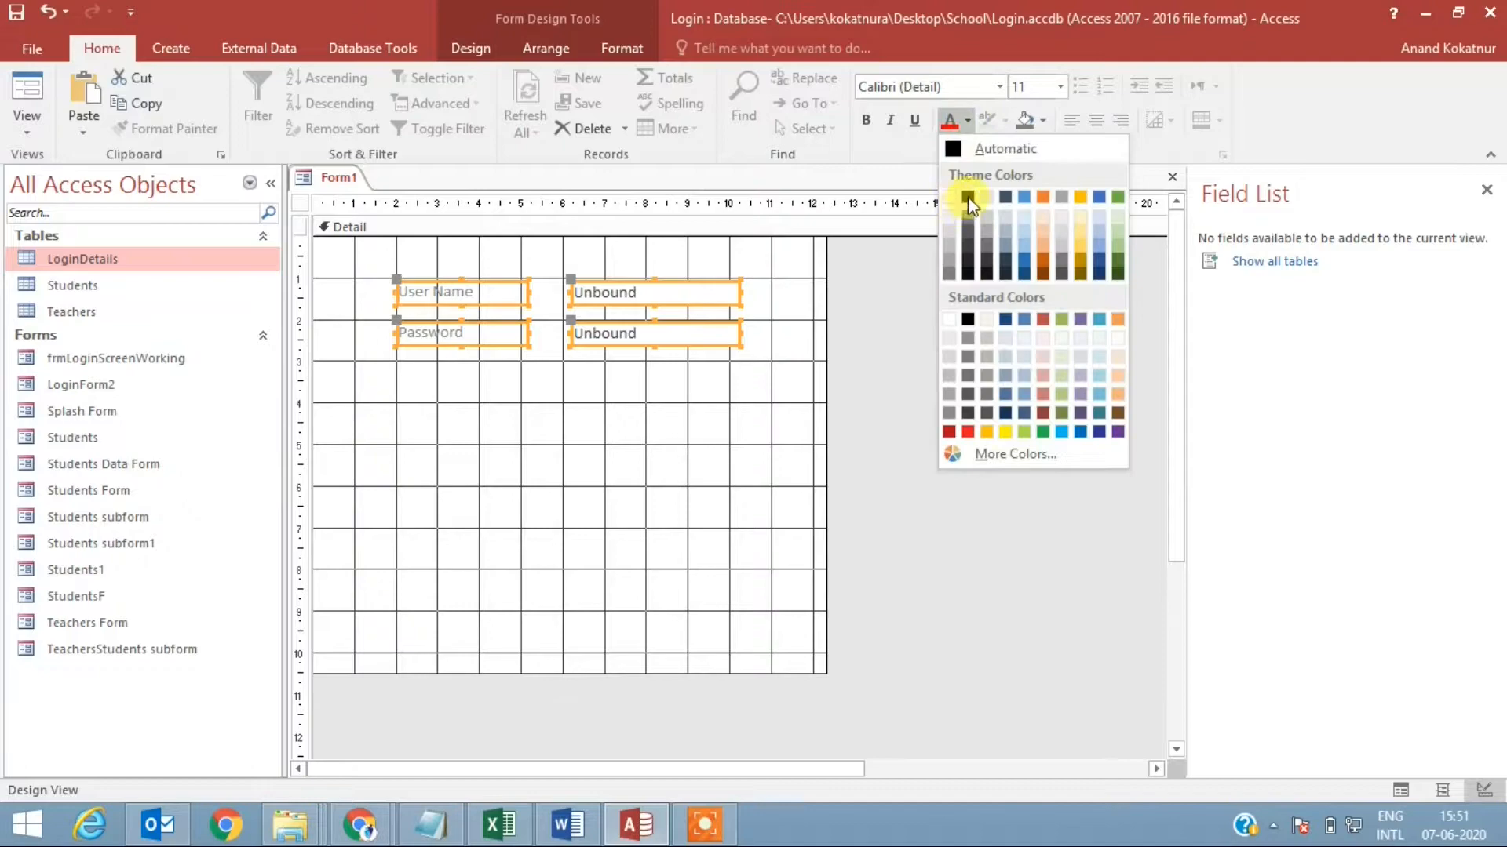
{"action": "left_click", "coordinate": [967, 196]}
{"action": "left_click", "coordinate": [1061, 86]}
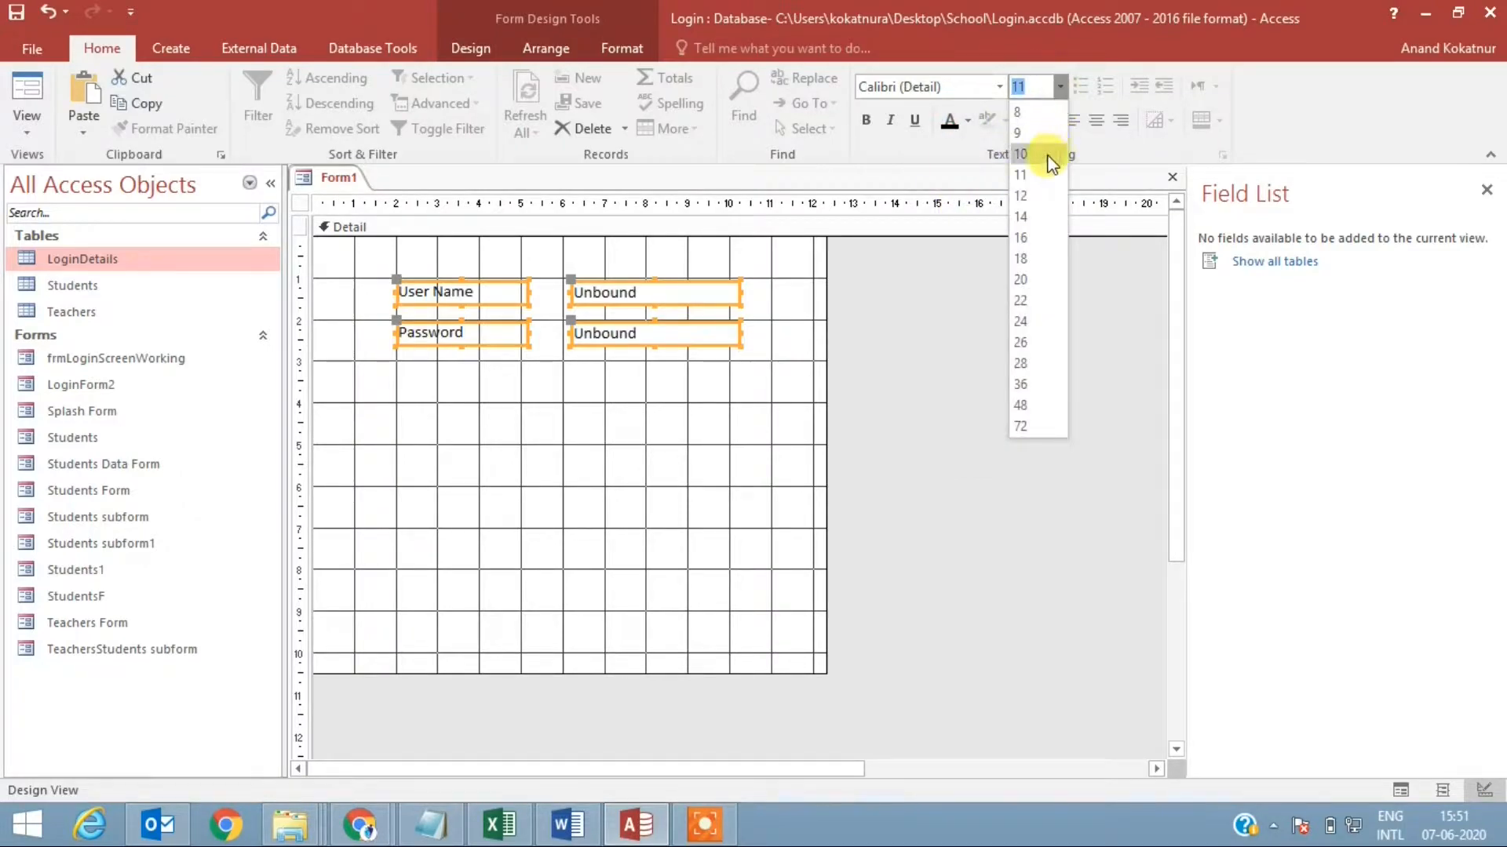
{"action": "left_click", "coordinate": [1039, 196]}
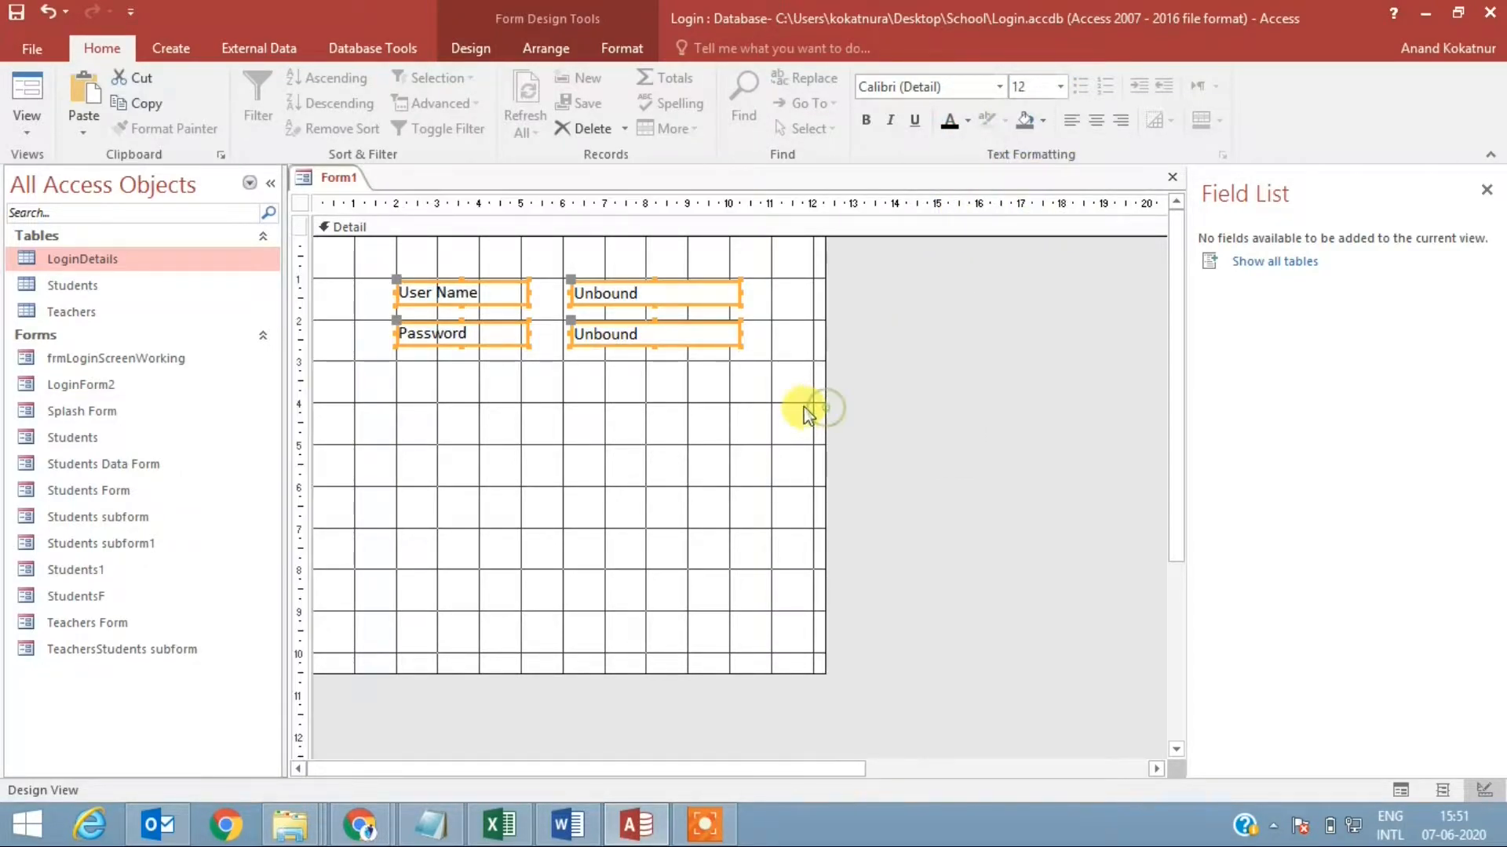
Move the labels and text boxes down about 1.3 cm and draw a rectangle about 9 by 2.8 cm around them.
{"action": "left_click_drag", "start_coordinate": [762, 352], "coordinate": [440, 349]}
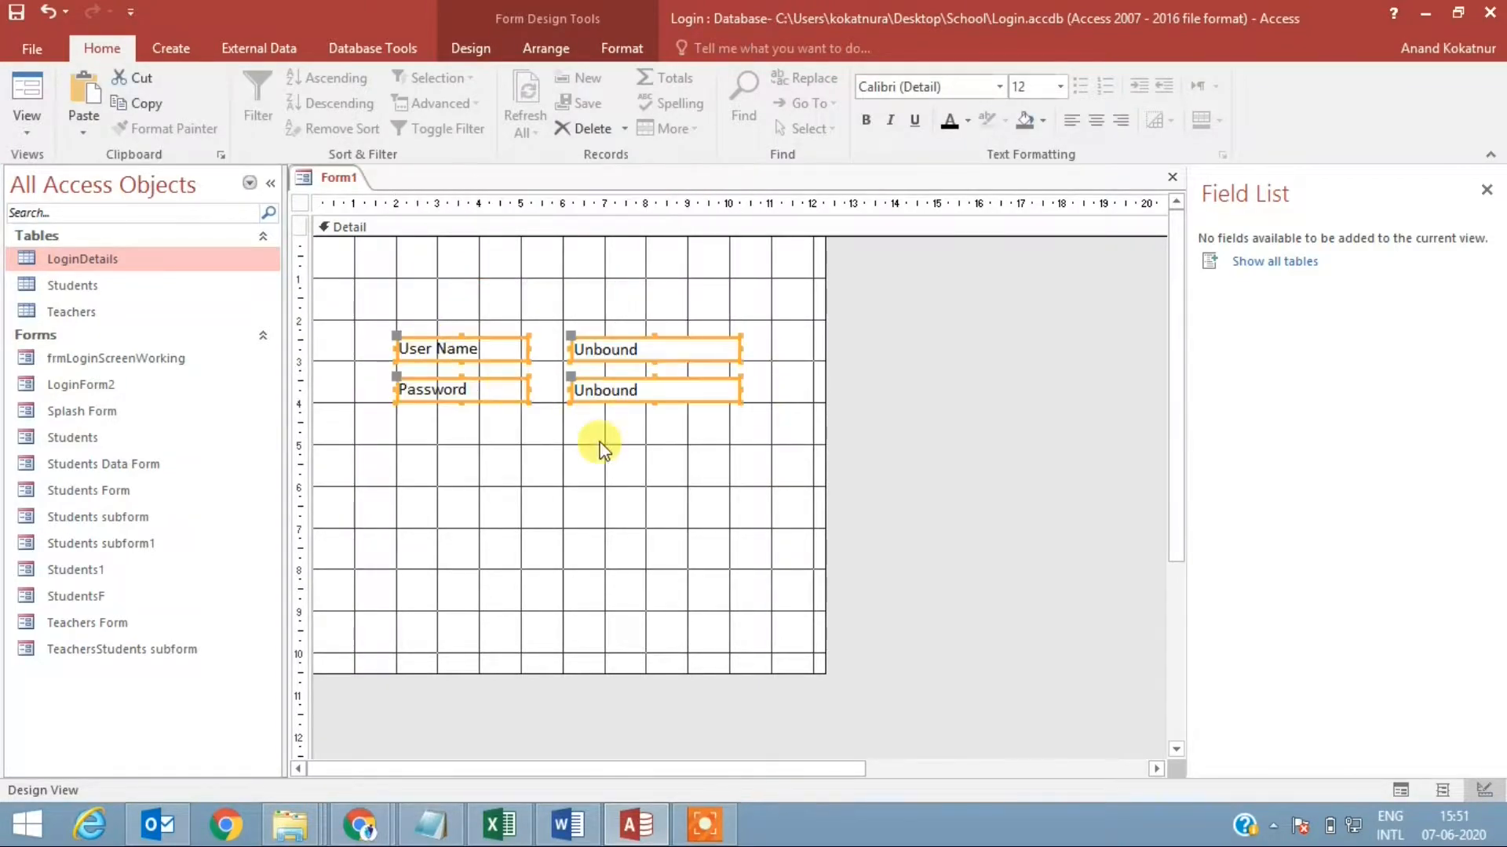
{"action": "left_click", "coordinate": [594, 437]}
{"action": "left_click", "coordinate": [177, 51]}
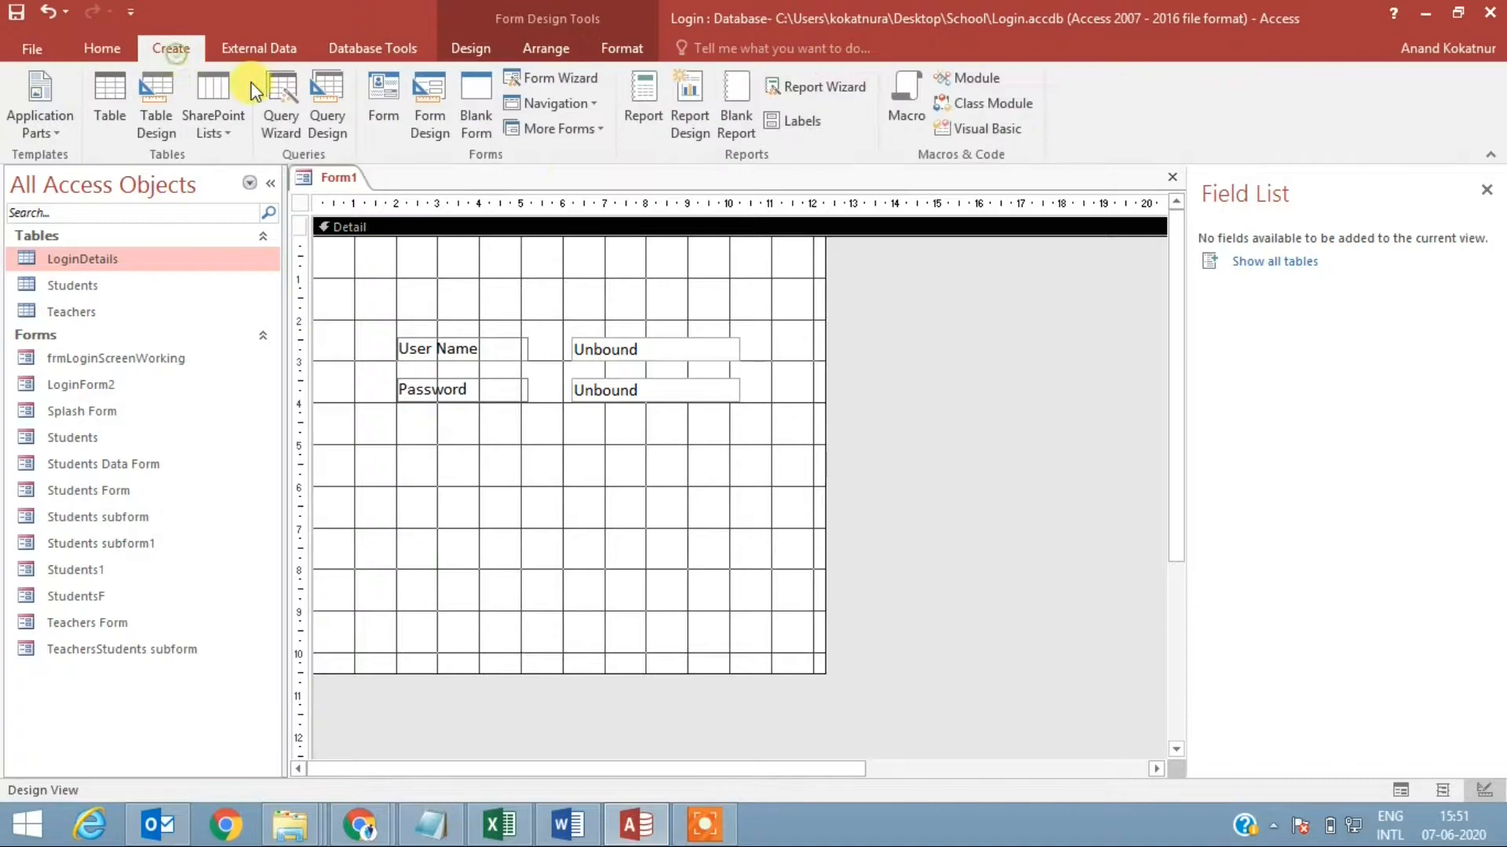
{"action": "left_click", "coordinate": [473, 49]}
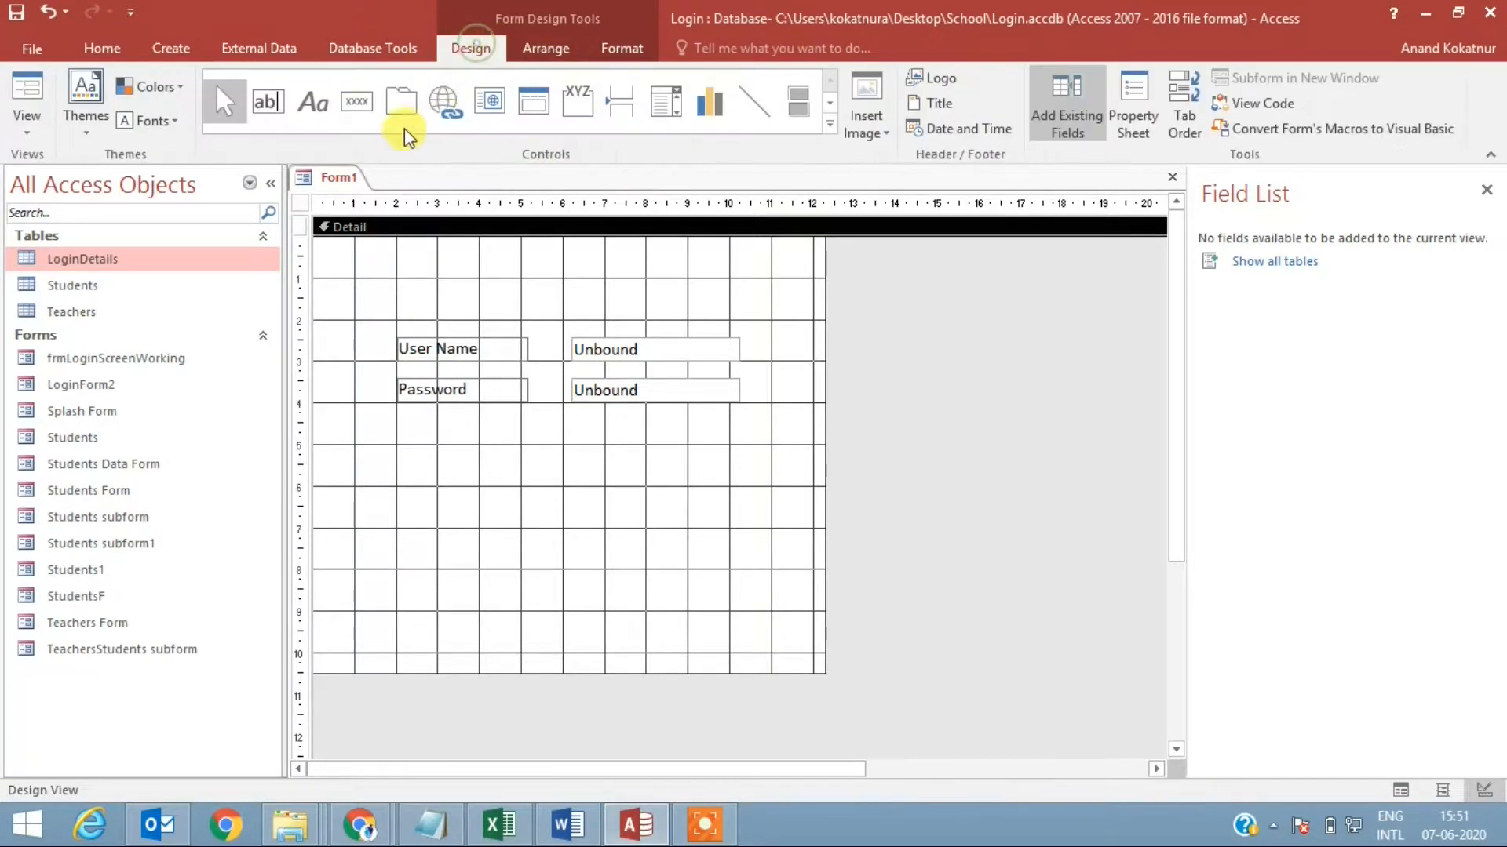
{"action": "left_click", "coordinate": [824, 128]}
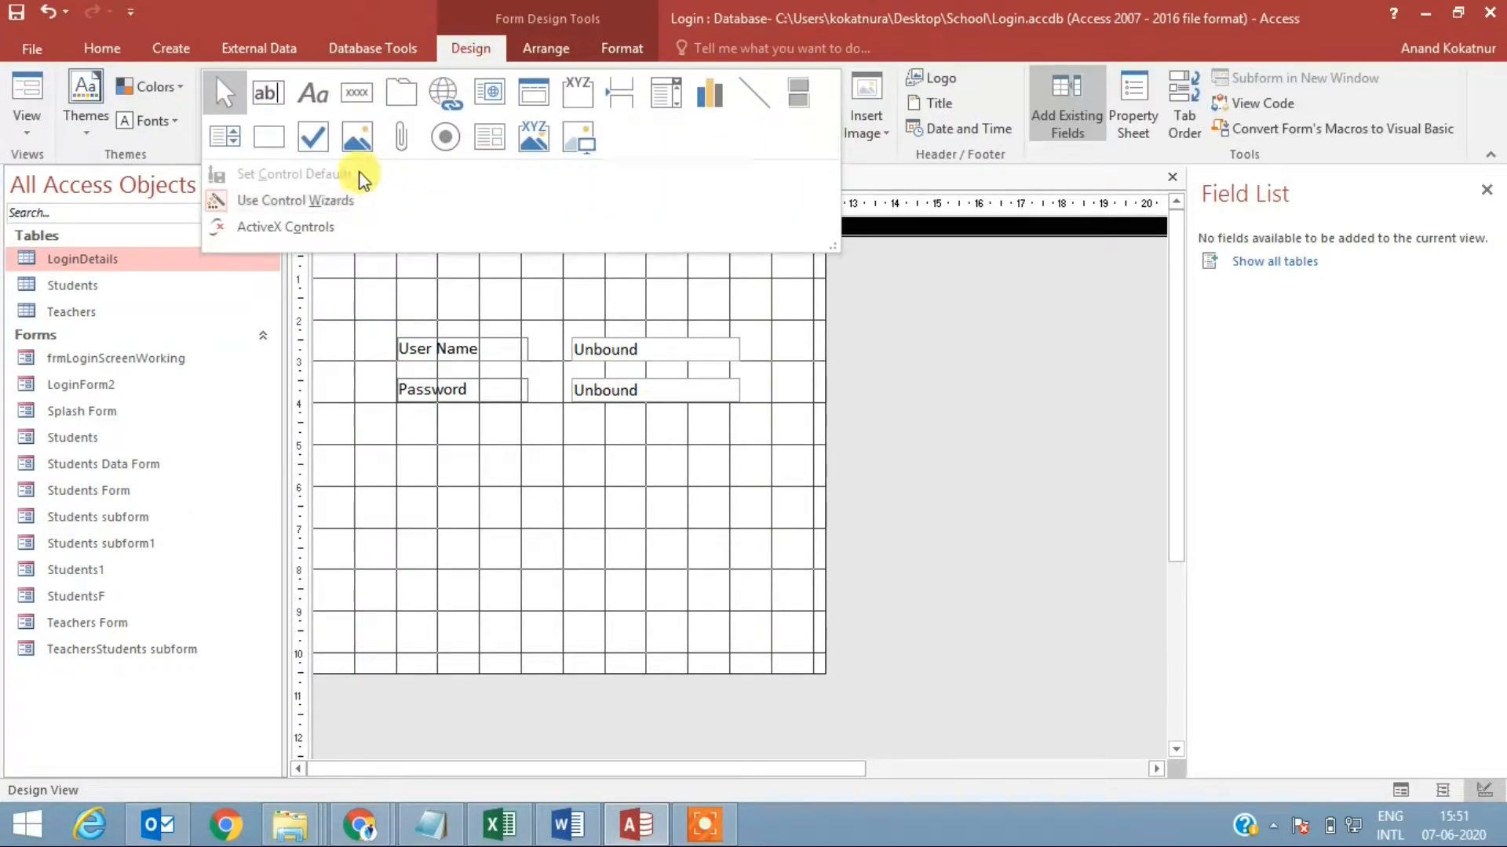
{"action": "left_click", "coordinate": [262, 138]}
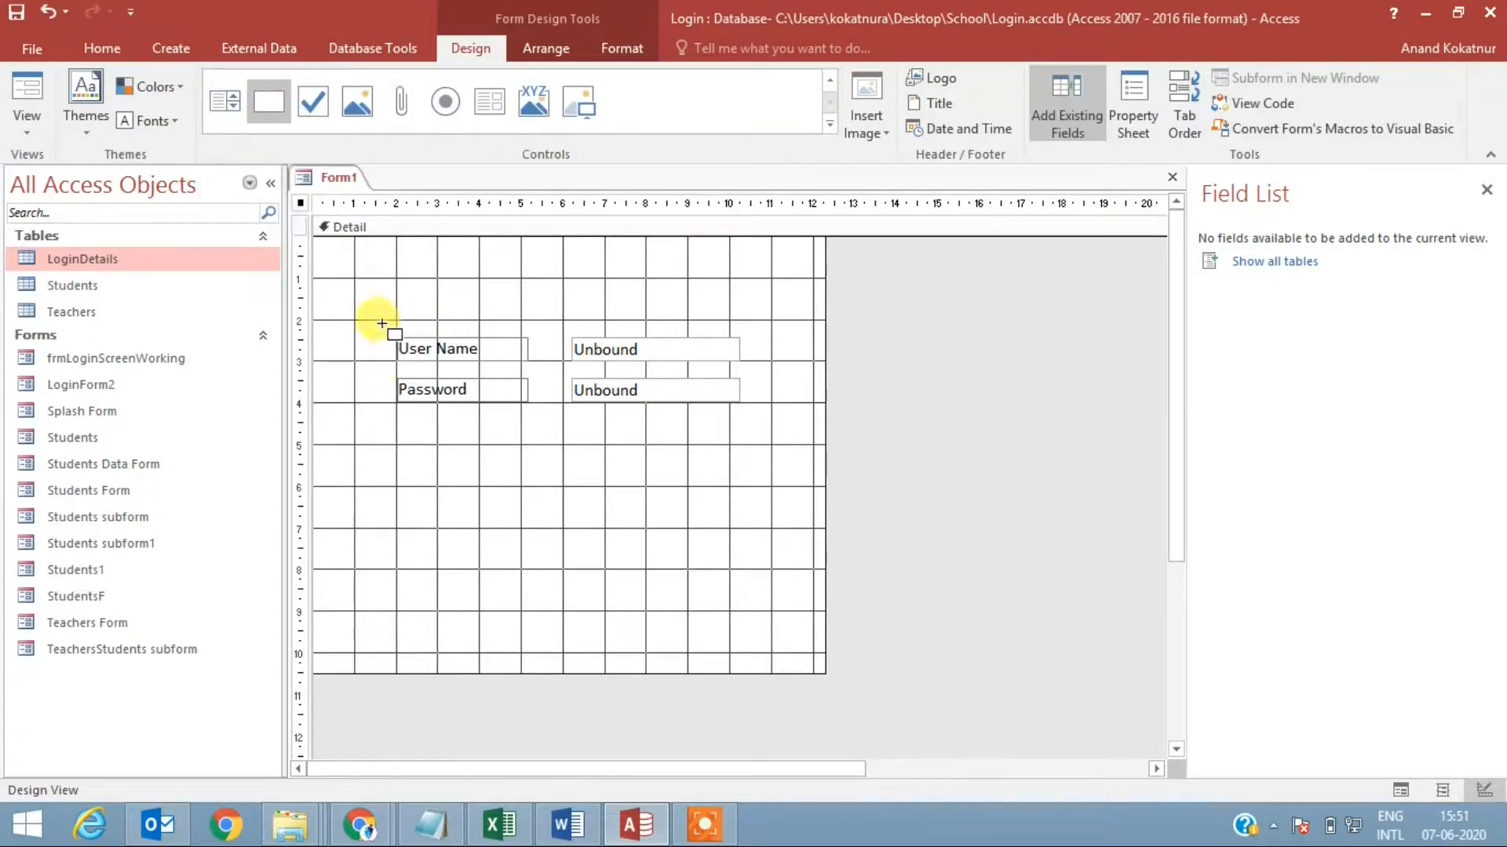
{"action": "left_click_drag", "start_coordinate": [381, 320], "coordinate": [755, 436]}
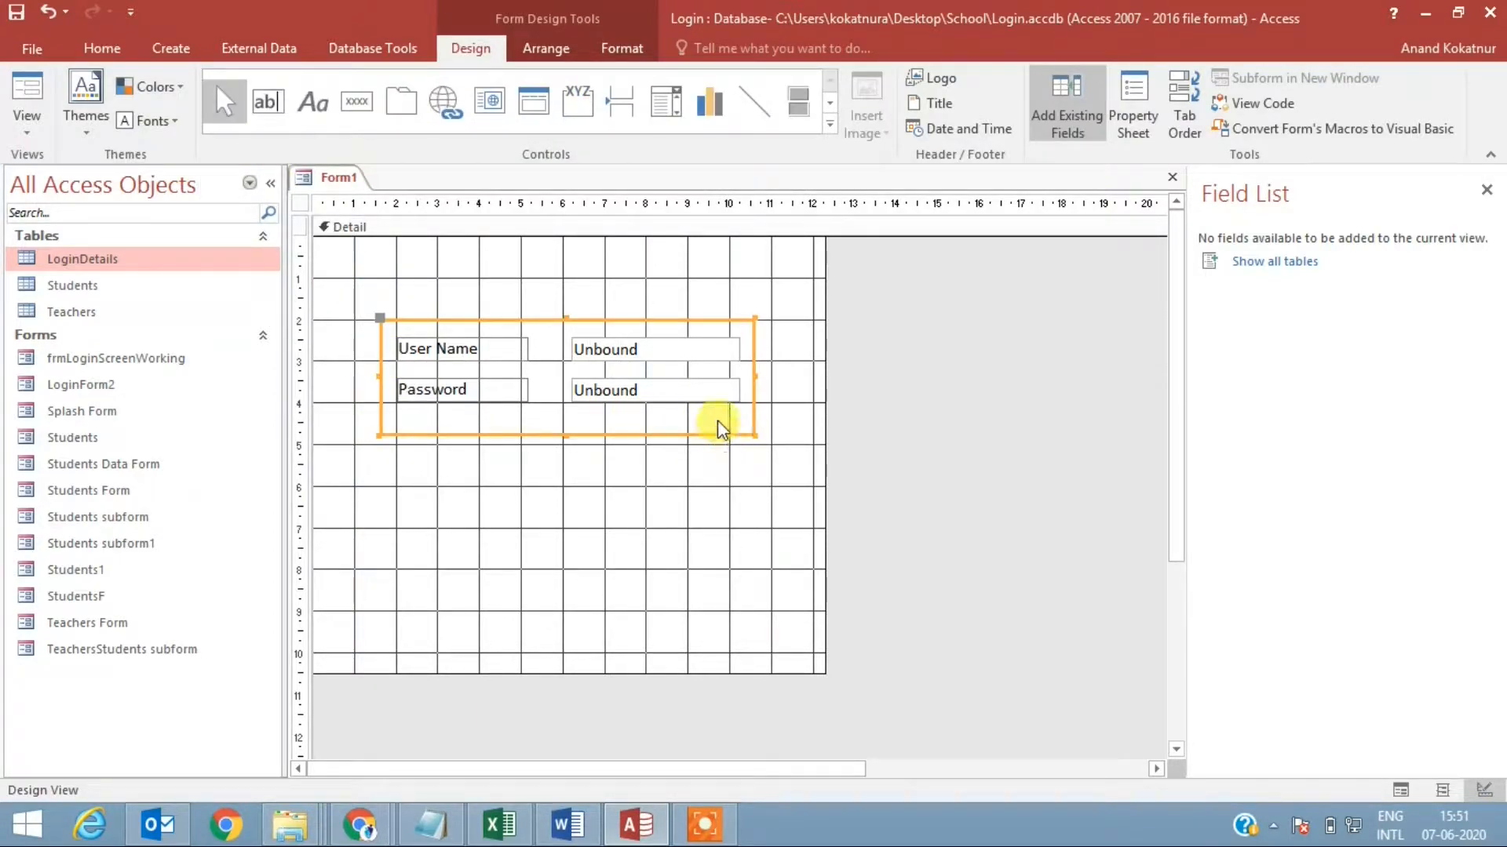
Fill the rectangle with the standard dark blue and send it behind the labels and text boxes.
{"action": "left_click", "coordinate": [99, 51]}
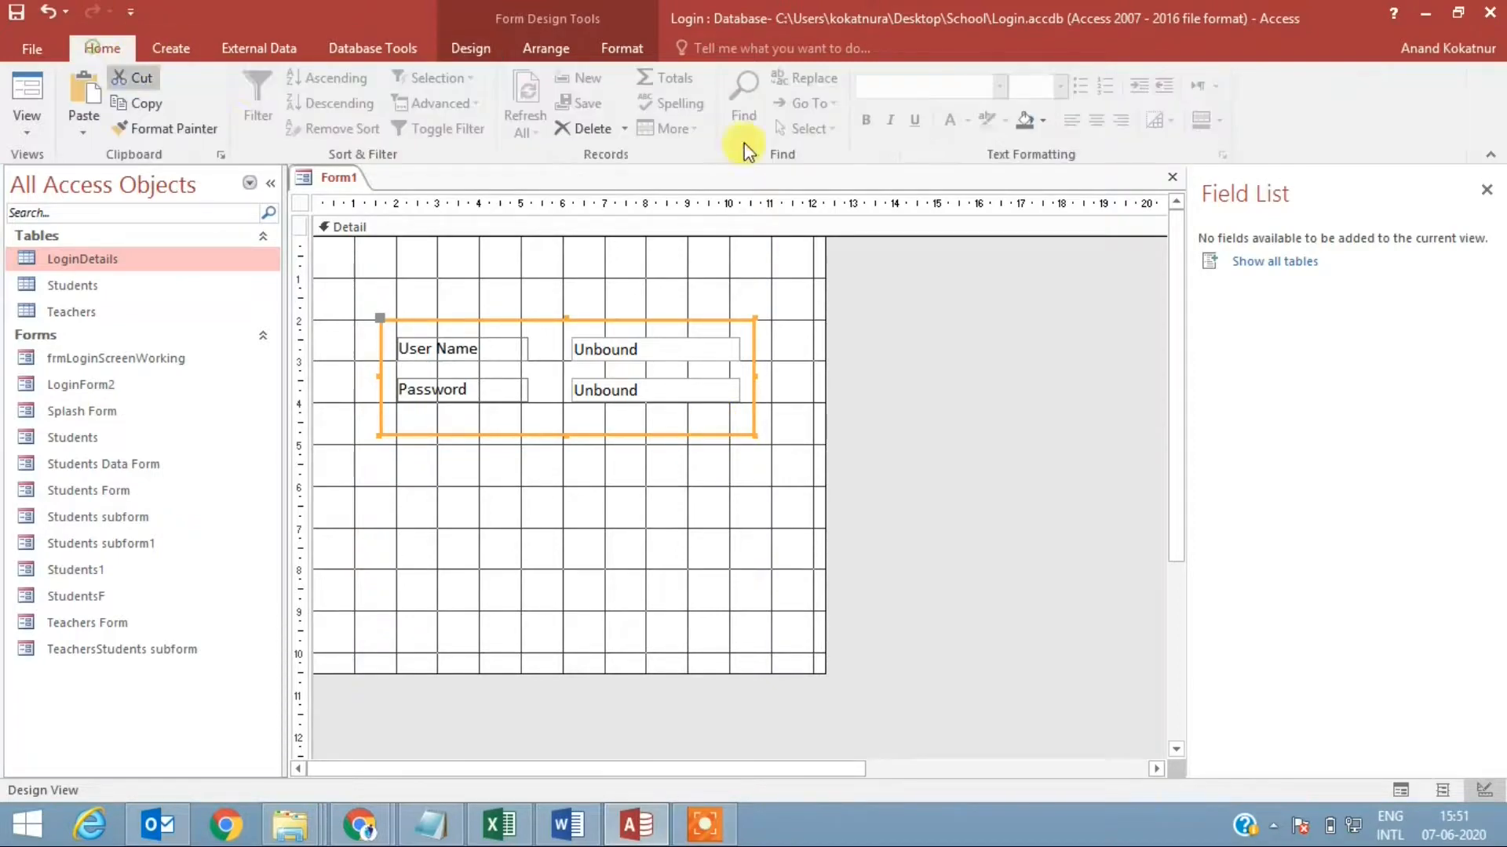
{"action": "left_click", "coordinate": [1043, 122]}
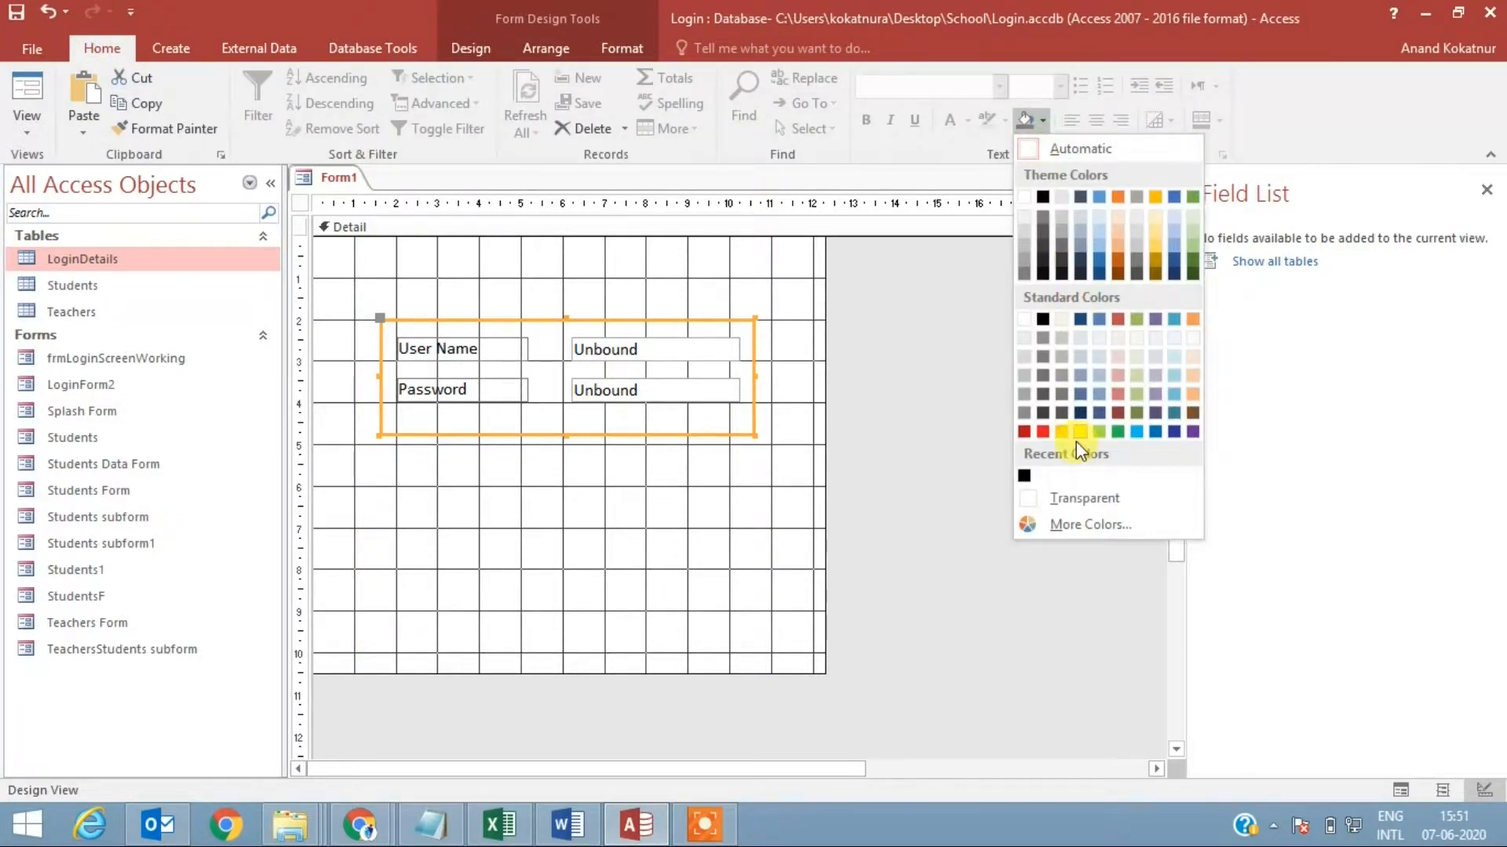
{"action": "left_click", "coordinate": [1177, 432]}
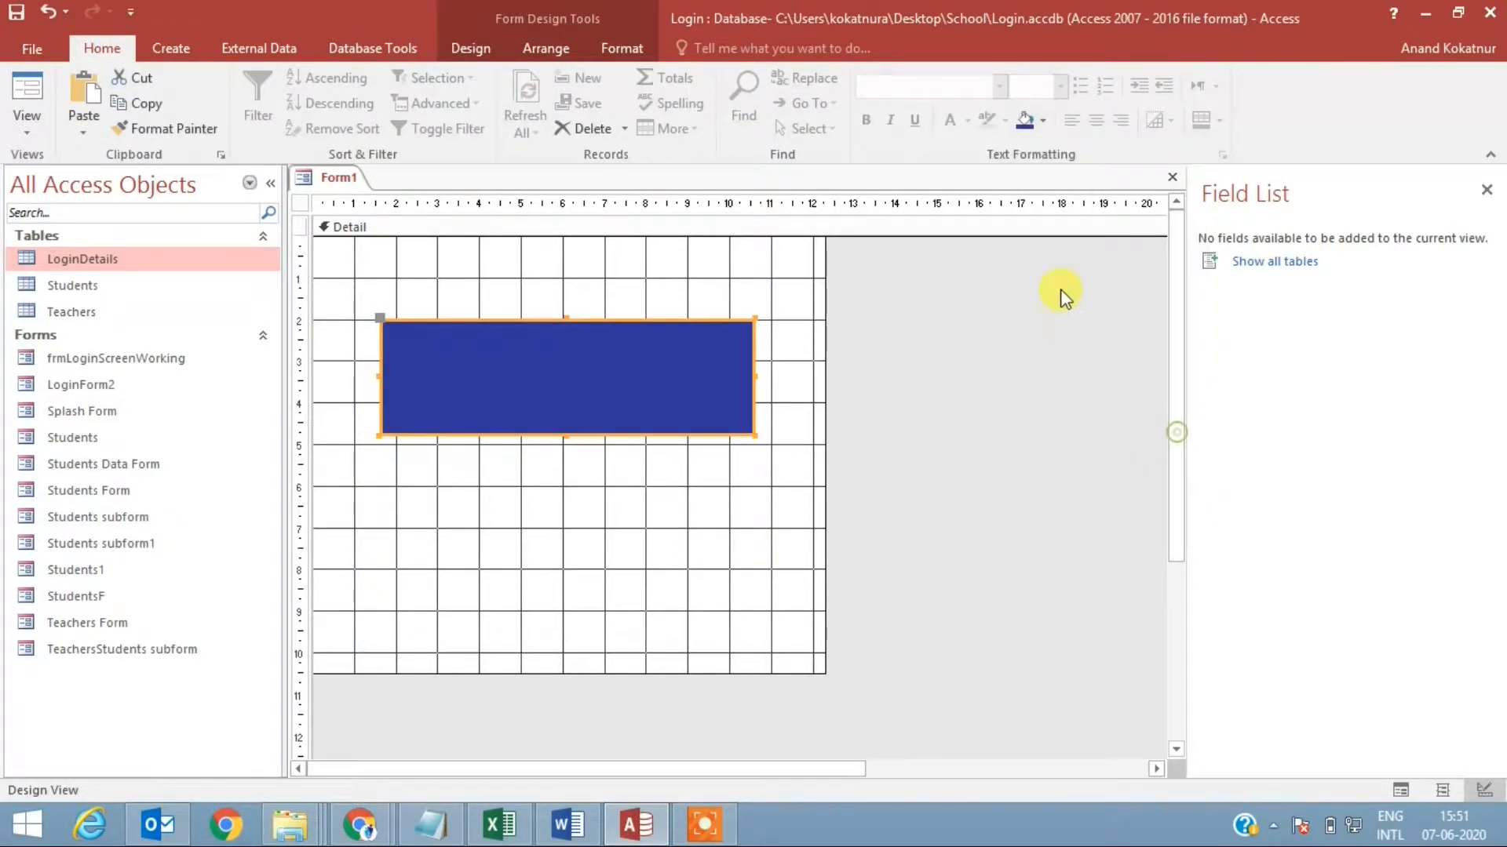
{"action": "right_click", "coordinate": [693, 335]}
{"action": "mouse_move", "coordinate": [800, 522]}
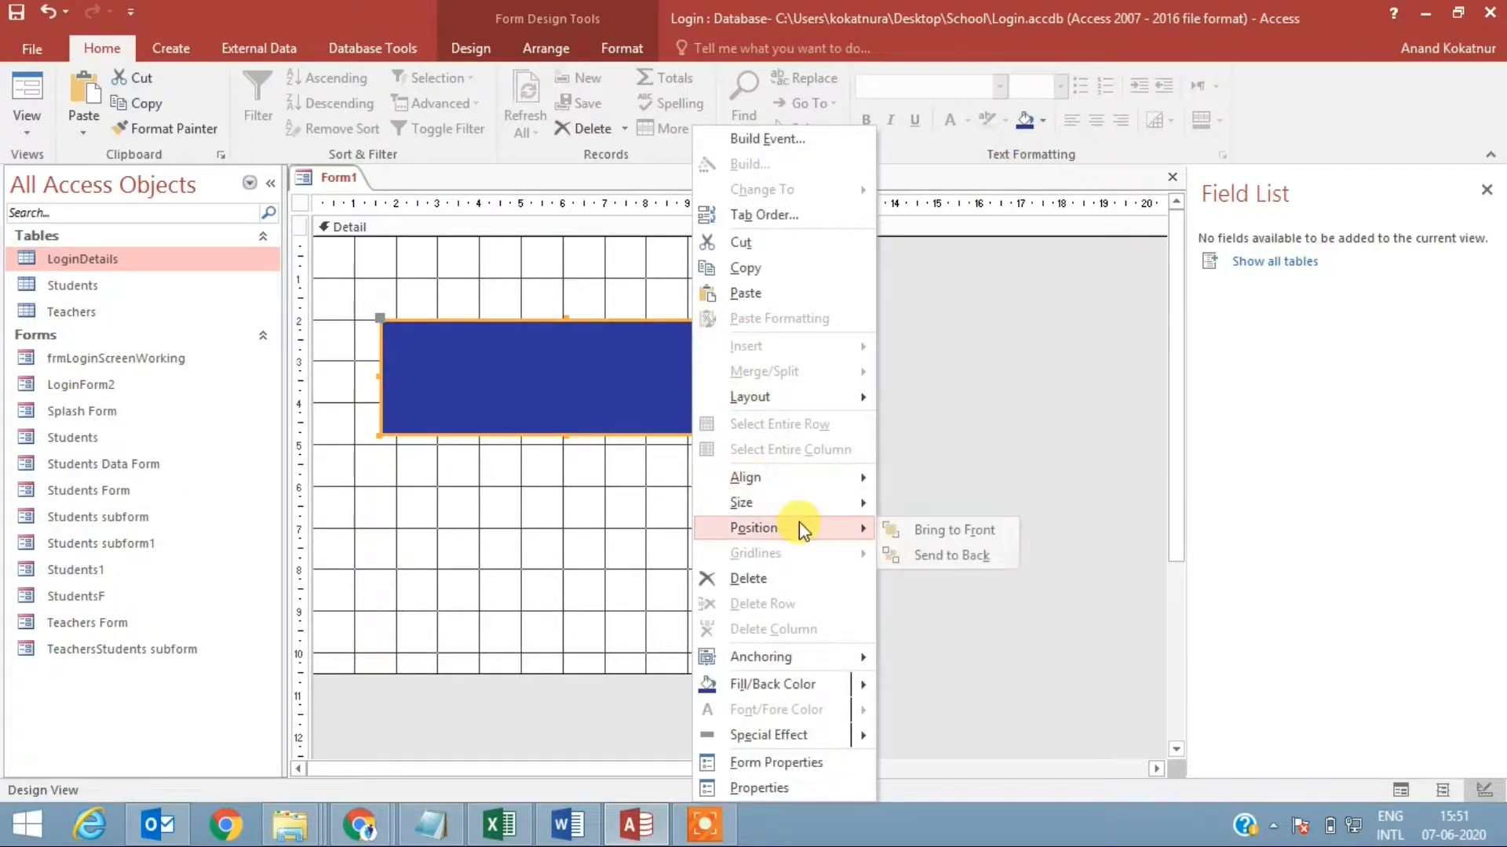
{"action": "left_click", "coordinate": [929, 556]}
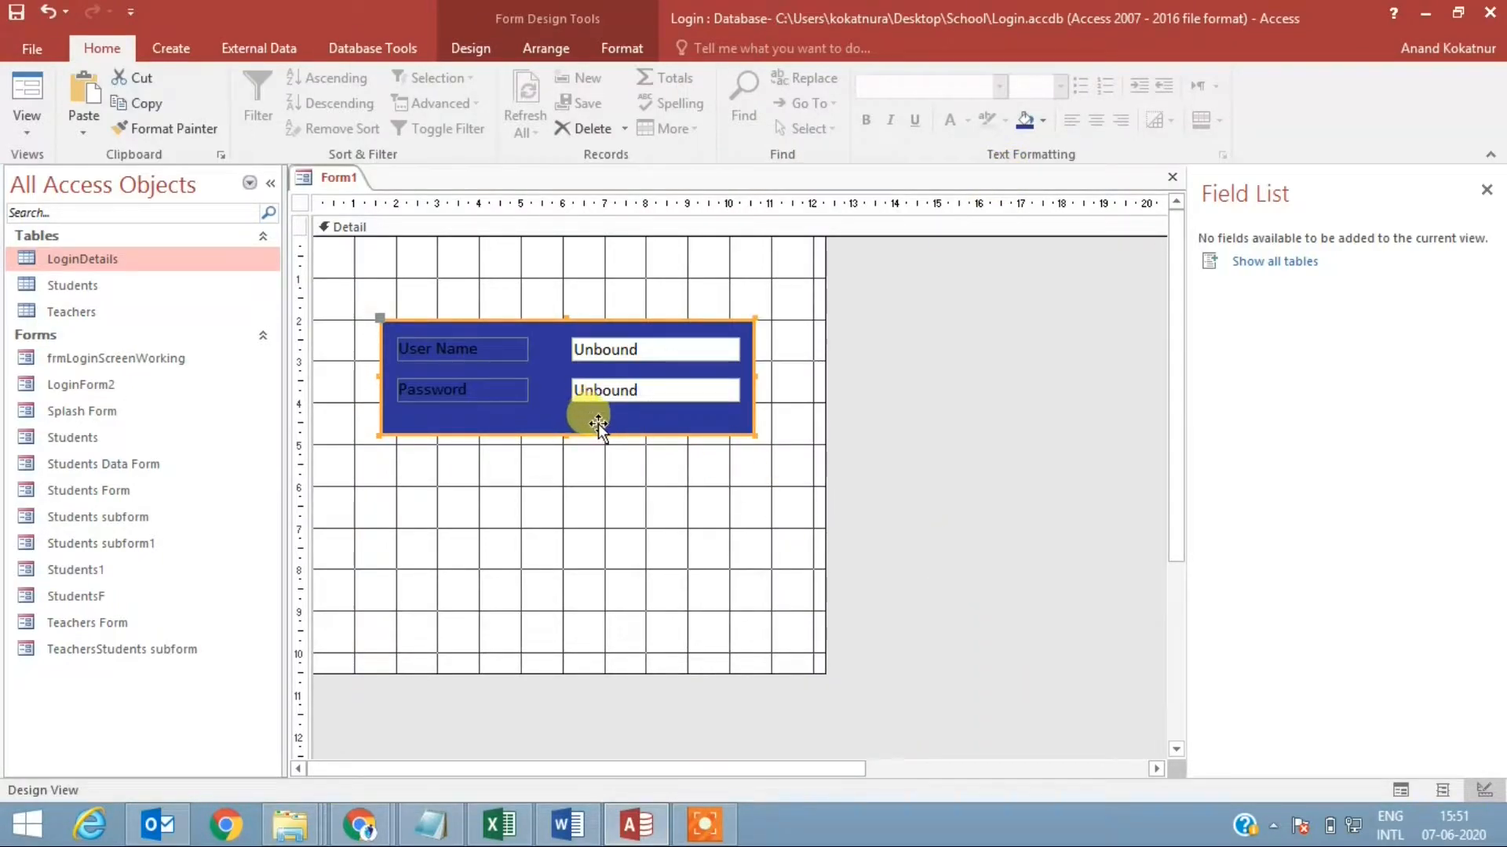
Make the User Name and Password labels white and bold, shifting the blue rectangle aside to reach them and back behind the fields.
{"action": "left_click_drag", "start_coordinate": [598, 423], "coordinate": [598, 558]}
{"action": "left_click_drag", "start_coordinate": [523, 434], "coordinate": [434, 303]}
{"action": "left_click", "coordinate": [970, 121]}
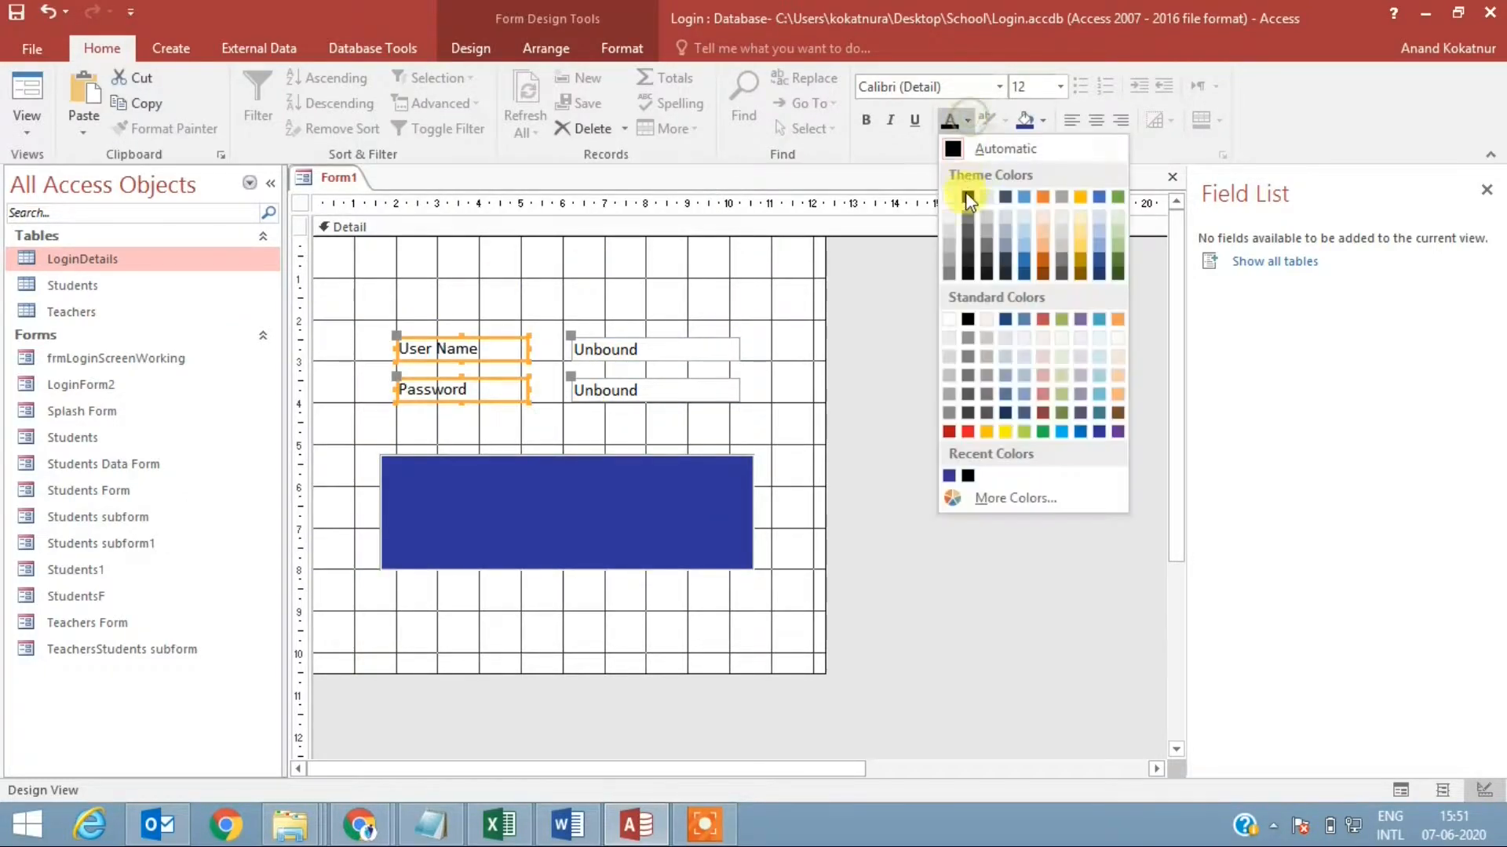
{"action": "left_click", "coordinate": [950, 196]}
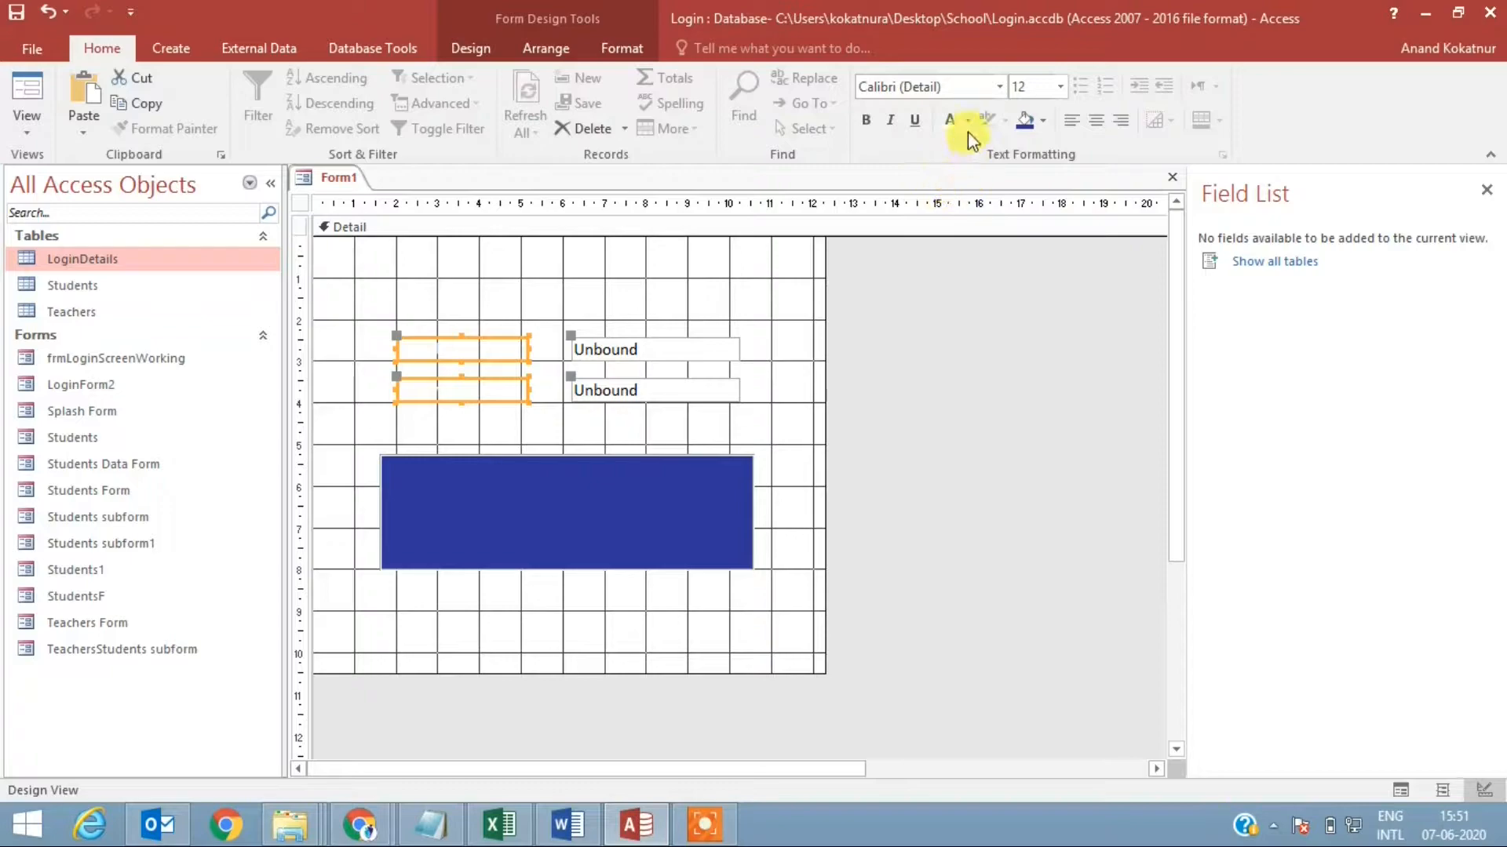
{"action": "left_click", "coordinate": [866, 120]}
{"action": "left_click_drag", "start_coordinate": [689, 498], "coordinate": [682, 361]}
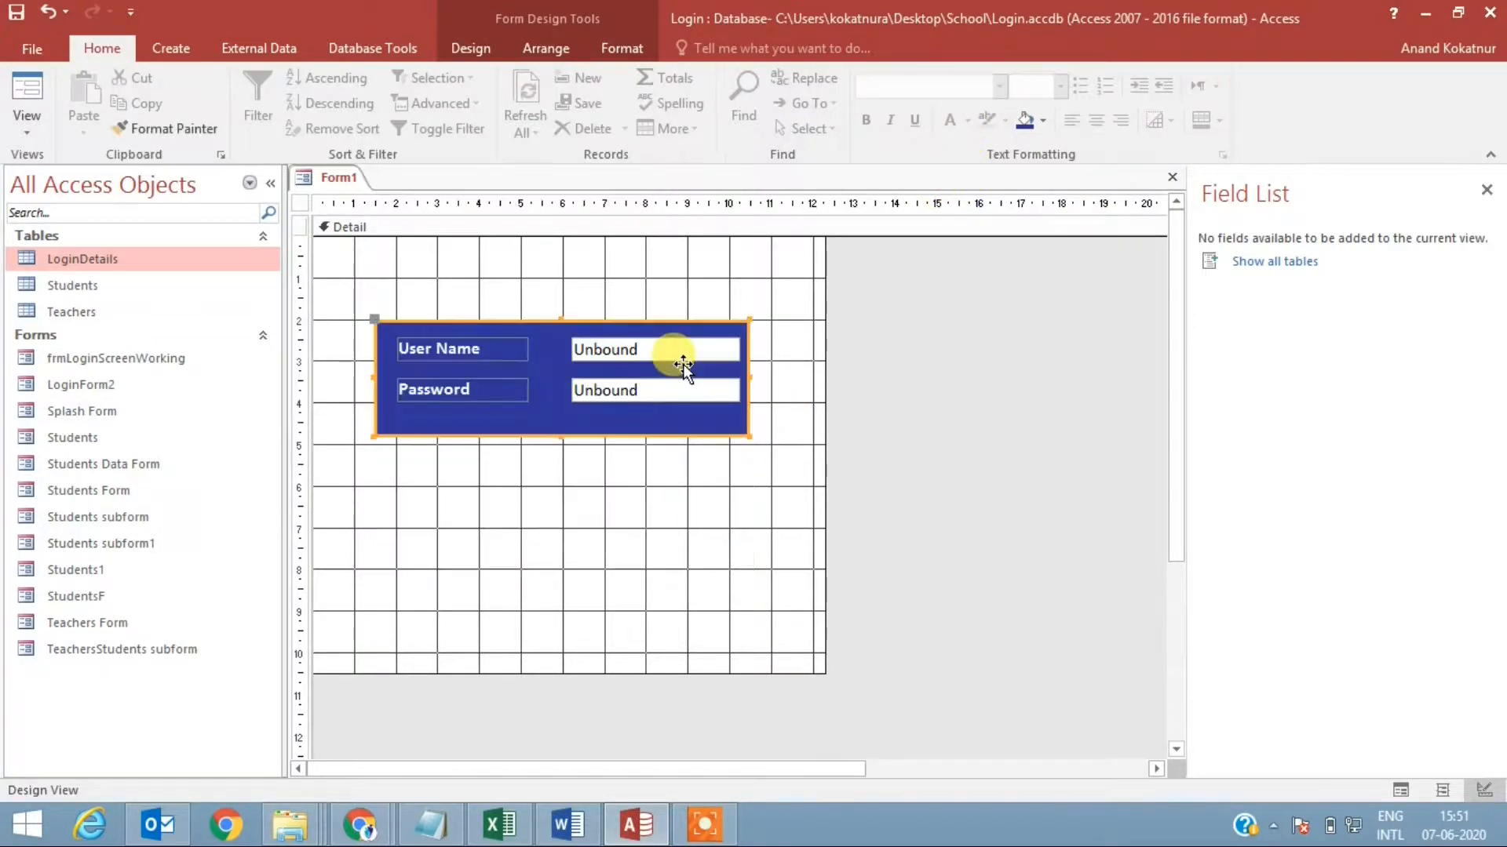
{"action": "left_click", "coordinate": [736, 460]}
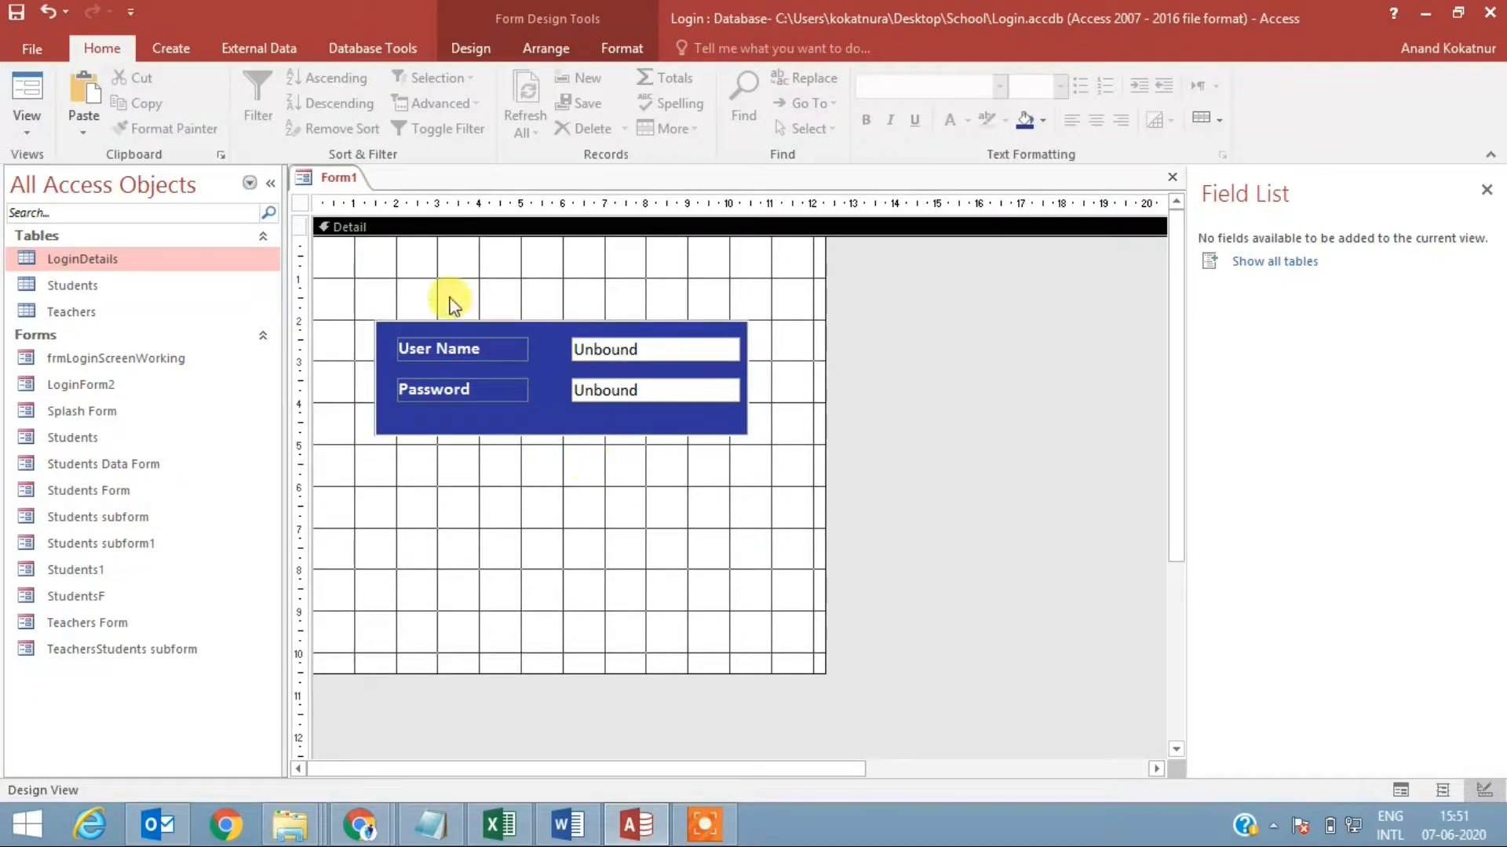
Right-align the text of the User Name and Password labels, moving the blue rectangle away and back behind the fields.
{"action": "left_click_drag", "start_coordinate": [543, 389], "coordinate": [548, 529]}
{"action": "left_click_drag", "start_coordinate": [524, 438], "coordinate": [436, 315]}
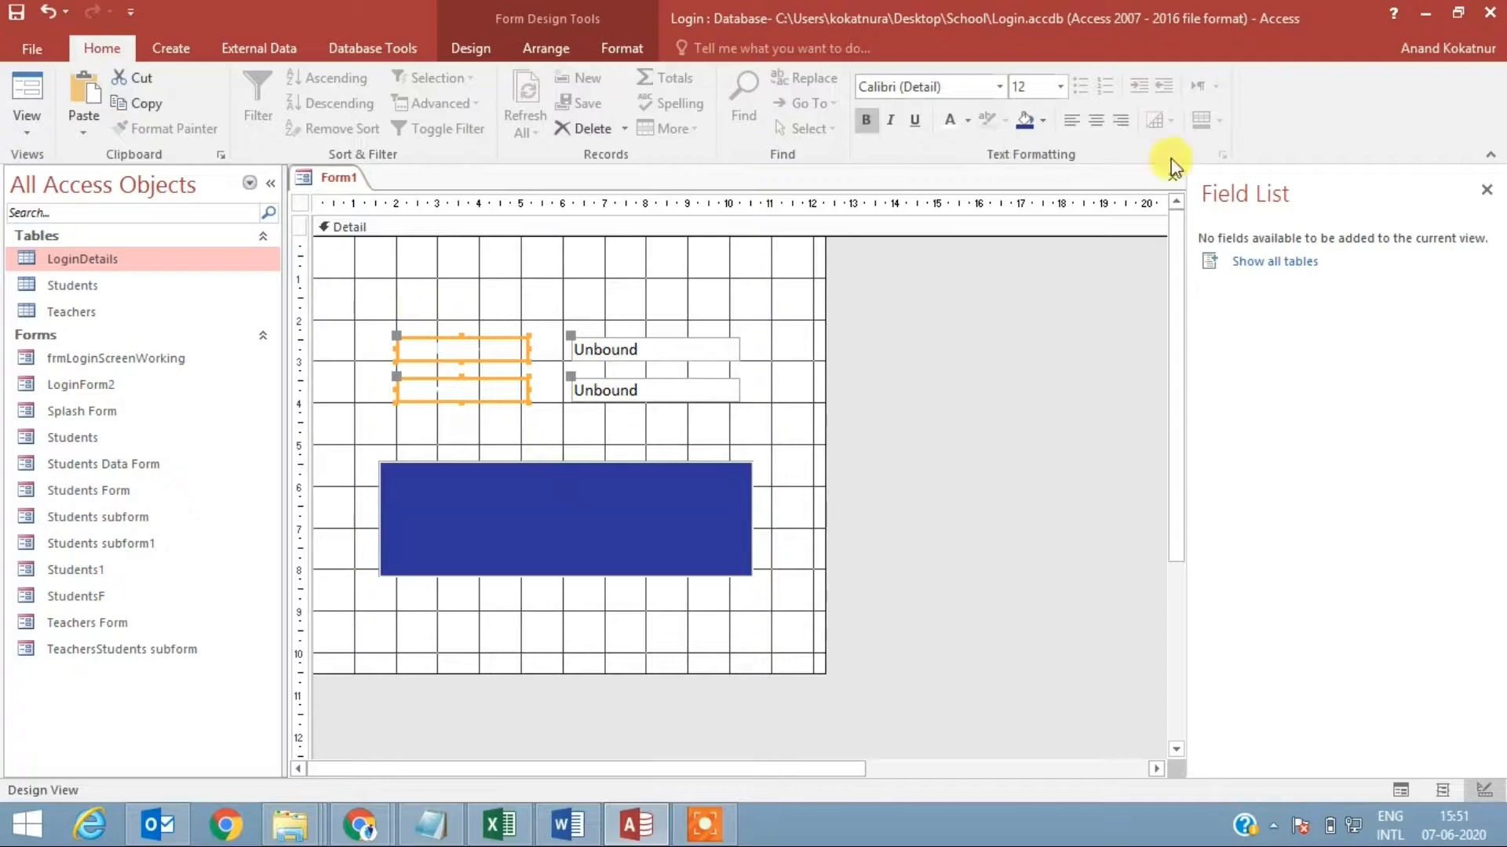
{"action": "left_click", "coordinate": [1124, 123]}
{"action": "left_click_drag", "start_coordinate": [733, 548], "coordinate": [731, 405]}
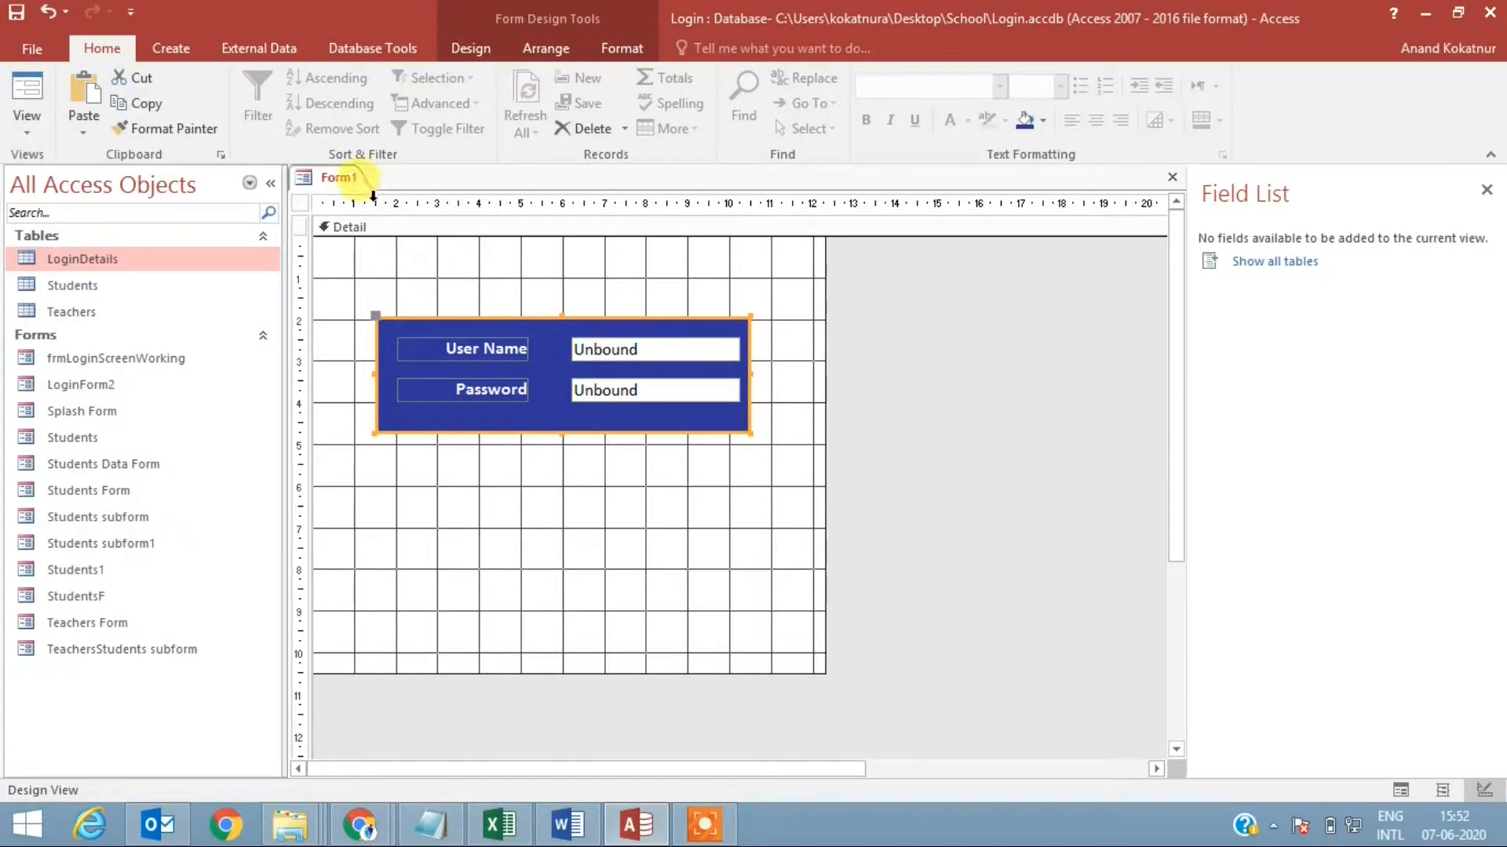
Preview the login form in Form View and return to Design View.
{"action": "right_click", "coordinate": [346, 182]}
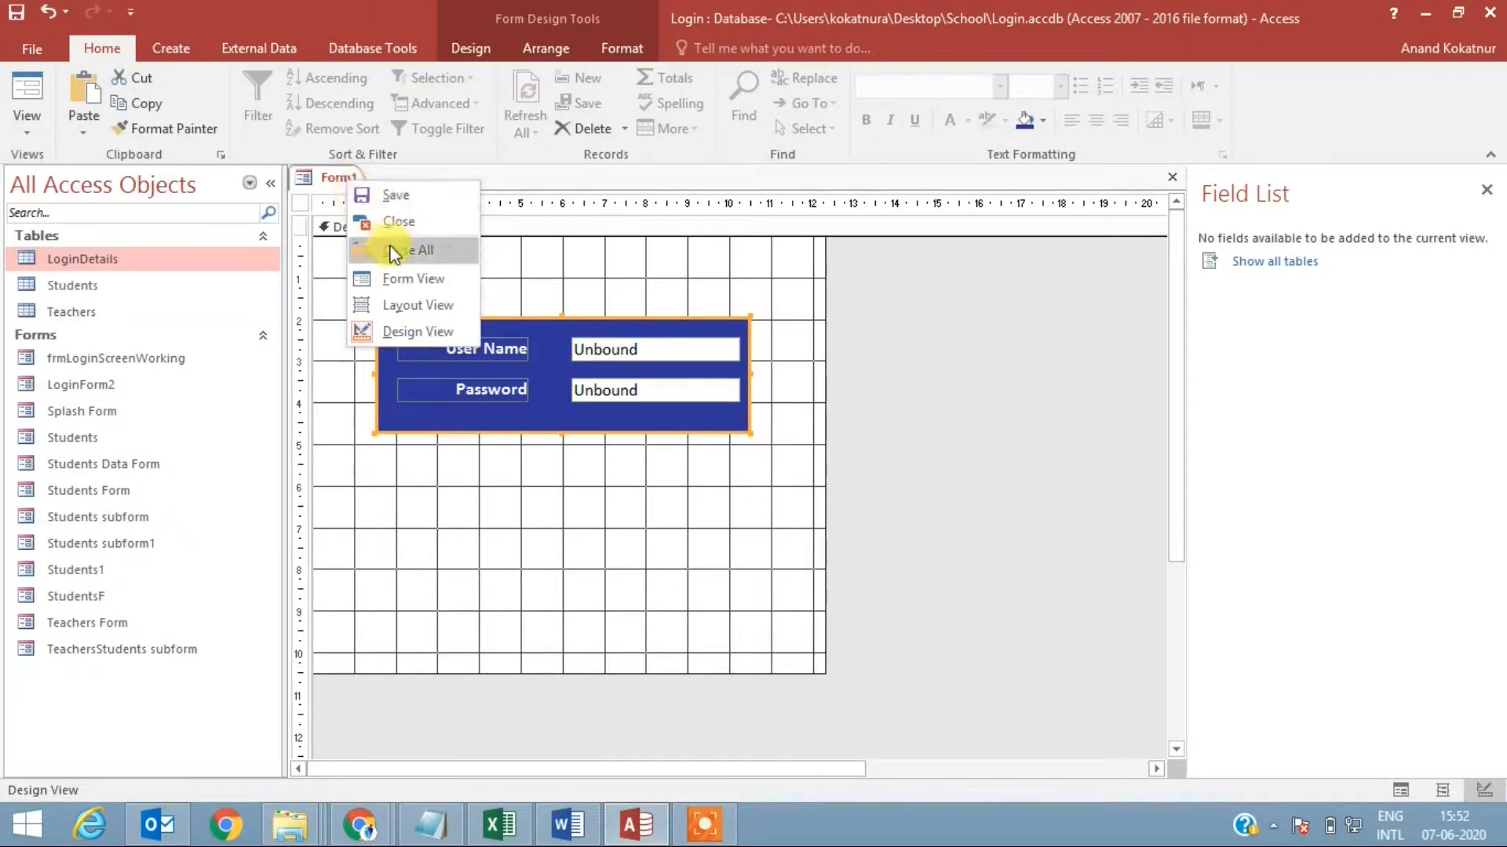
{"action": "left_click", "coordinate": [401, 277]}
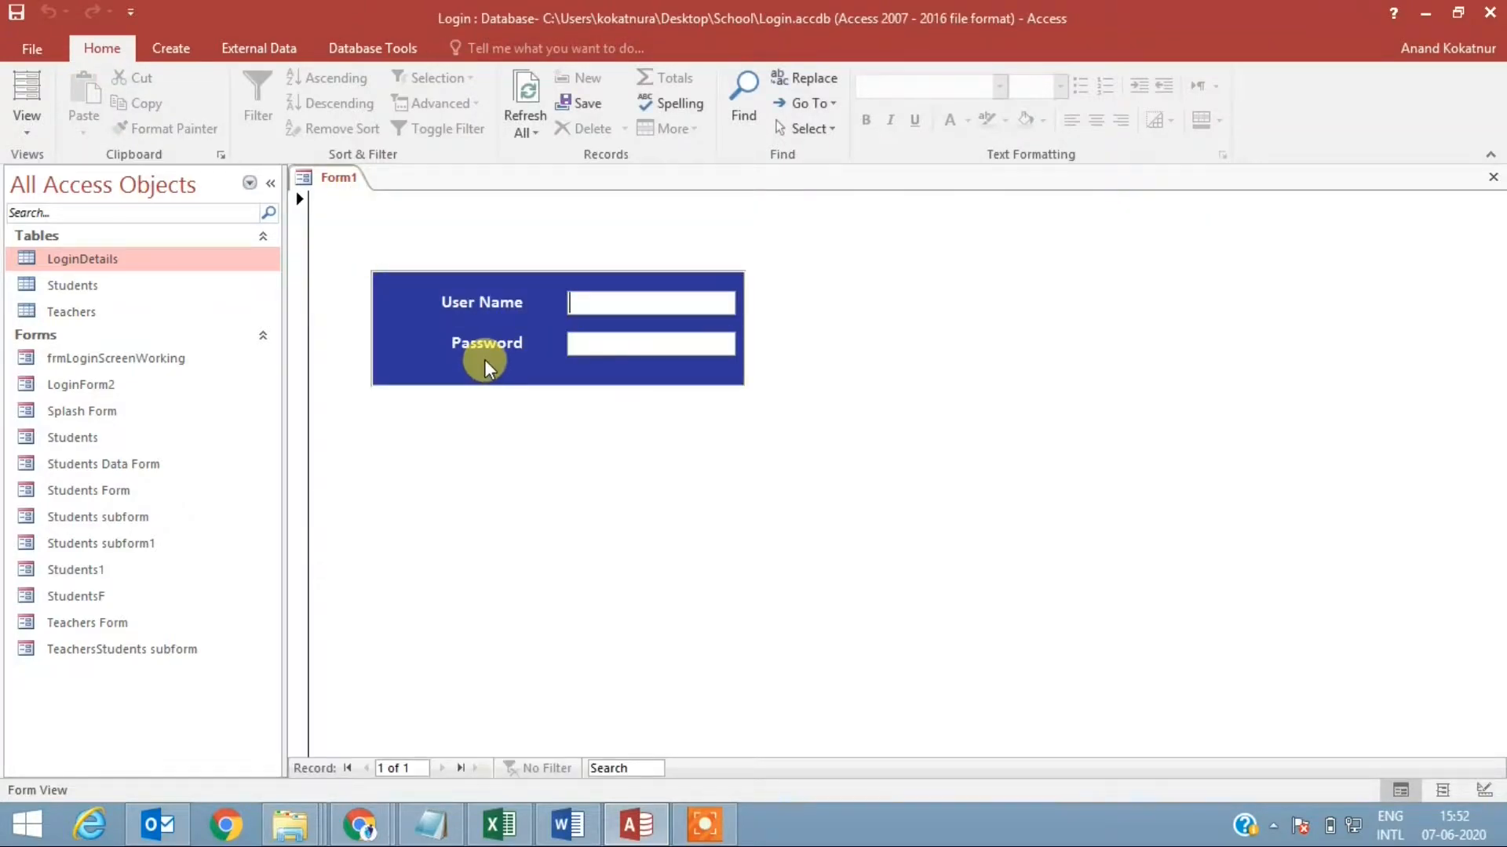
{"action": "right_click", "coordinate": [328, 178]}
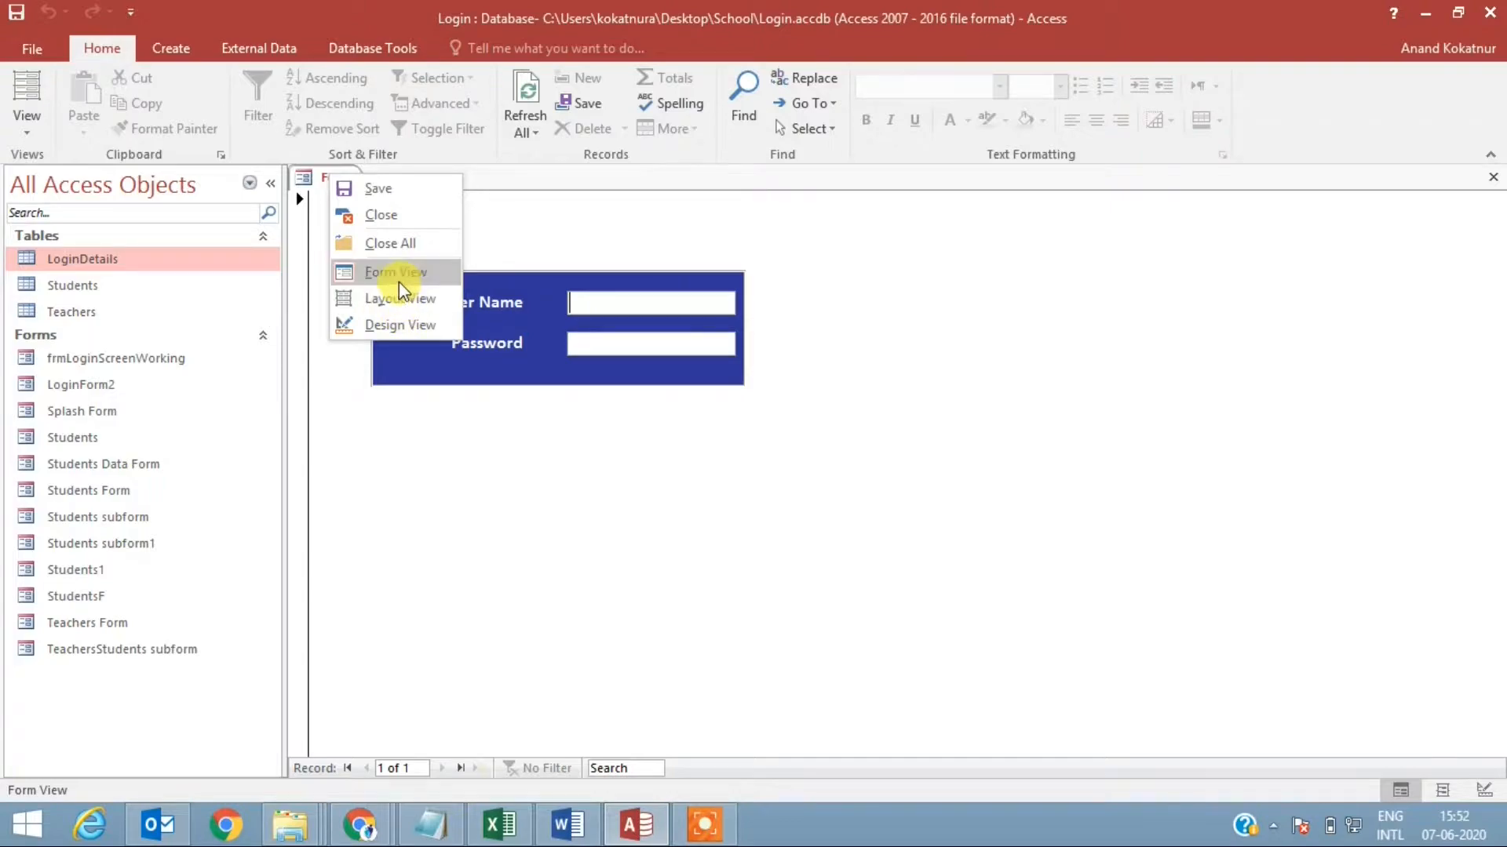
{"action": "left_click", "coordinate": [393, 324]}
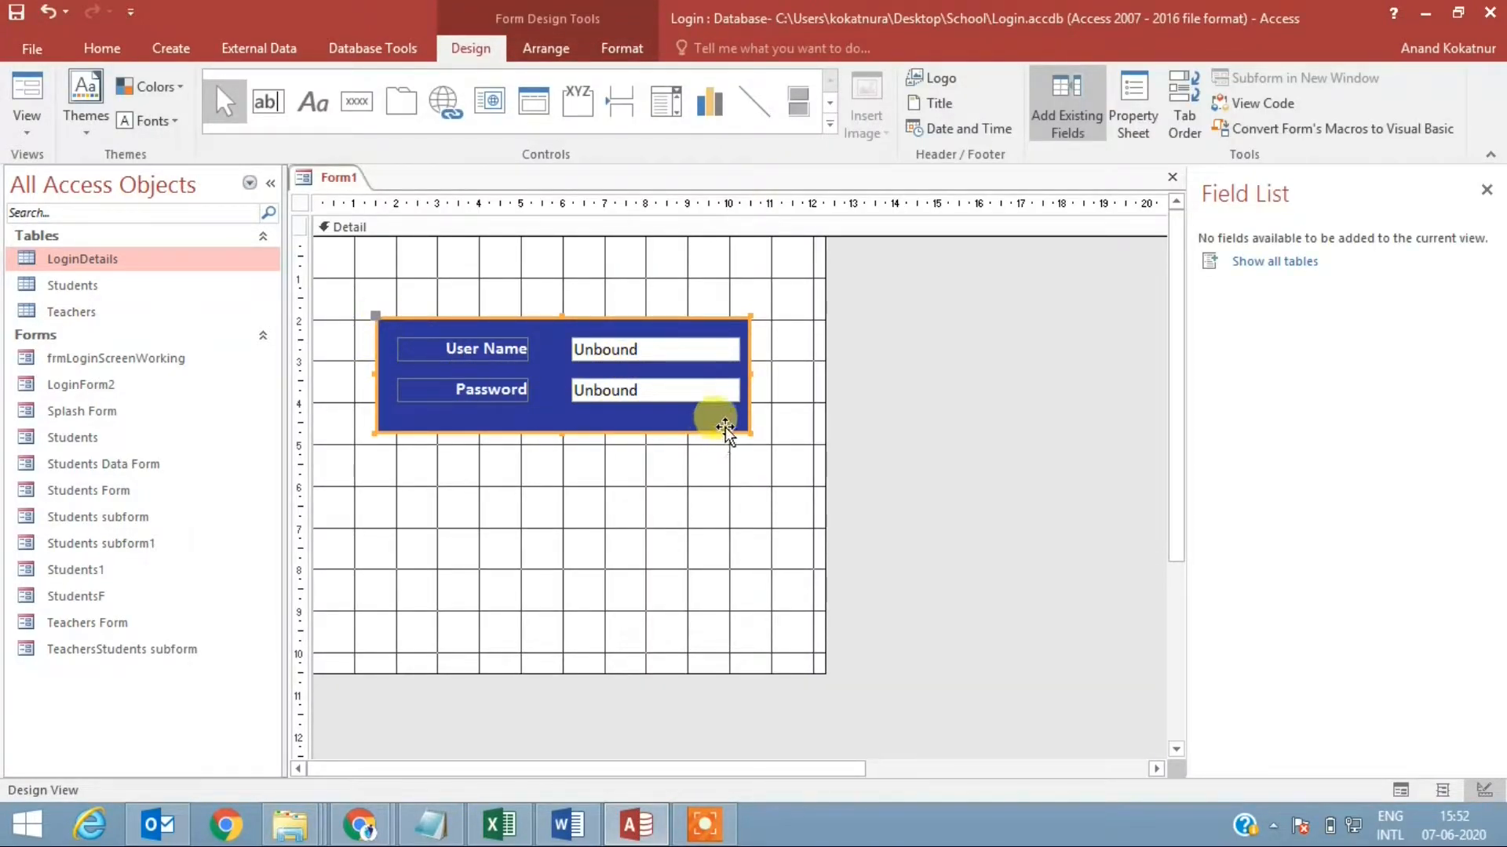
Move the blue rectangle down about 3 cm, clear of the labels and text boxes.
{"action": "left_click_drag", "start_coordinate": [710, 403], "coordinate": [705, 532]}
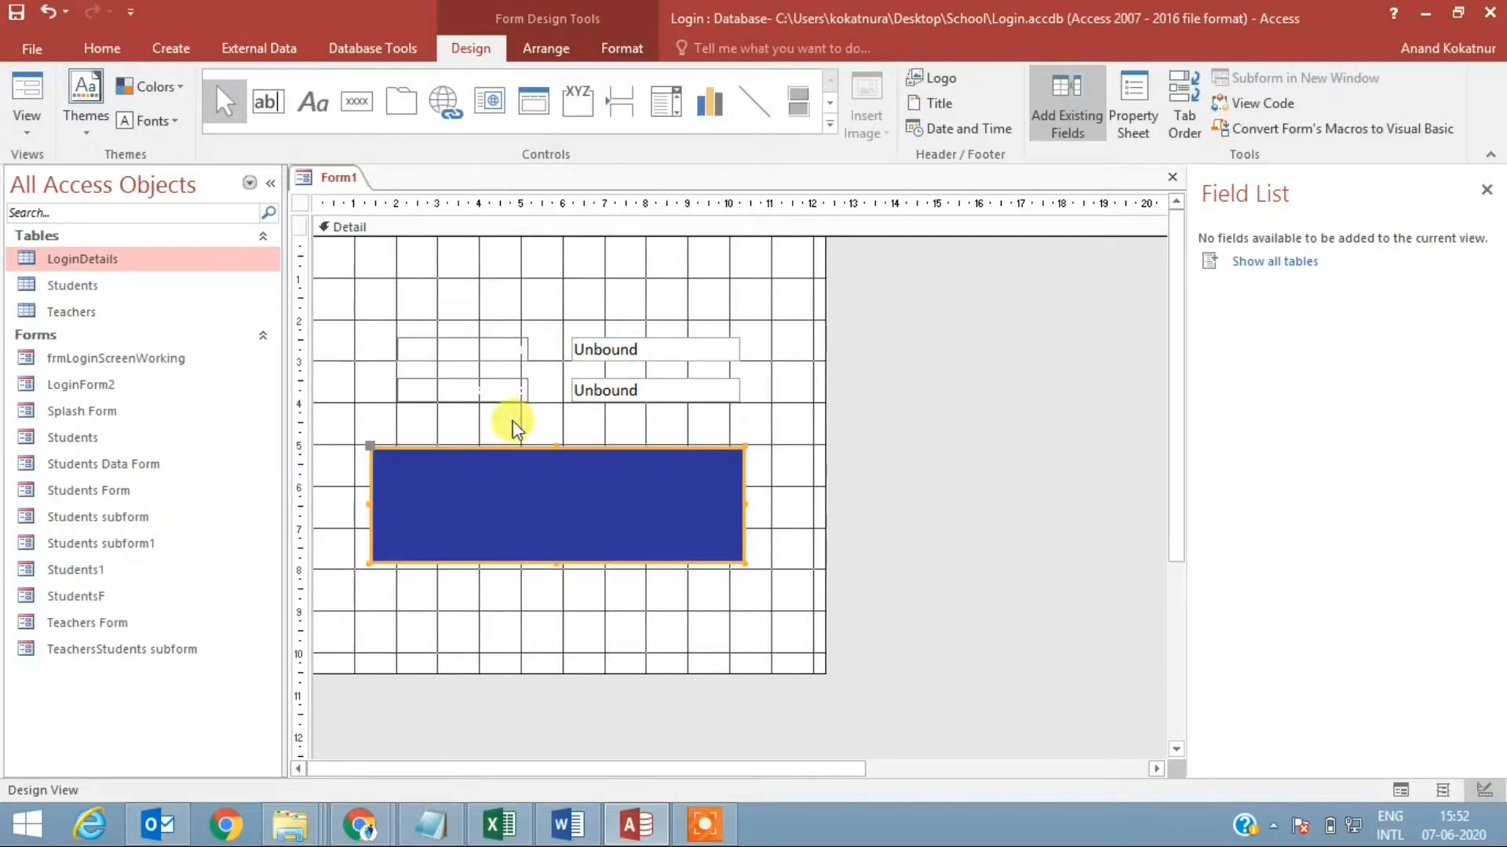
{"action": "left_click_drag", "start_coordinate": [515, 424], "coordinate": [478, 349]}
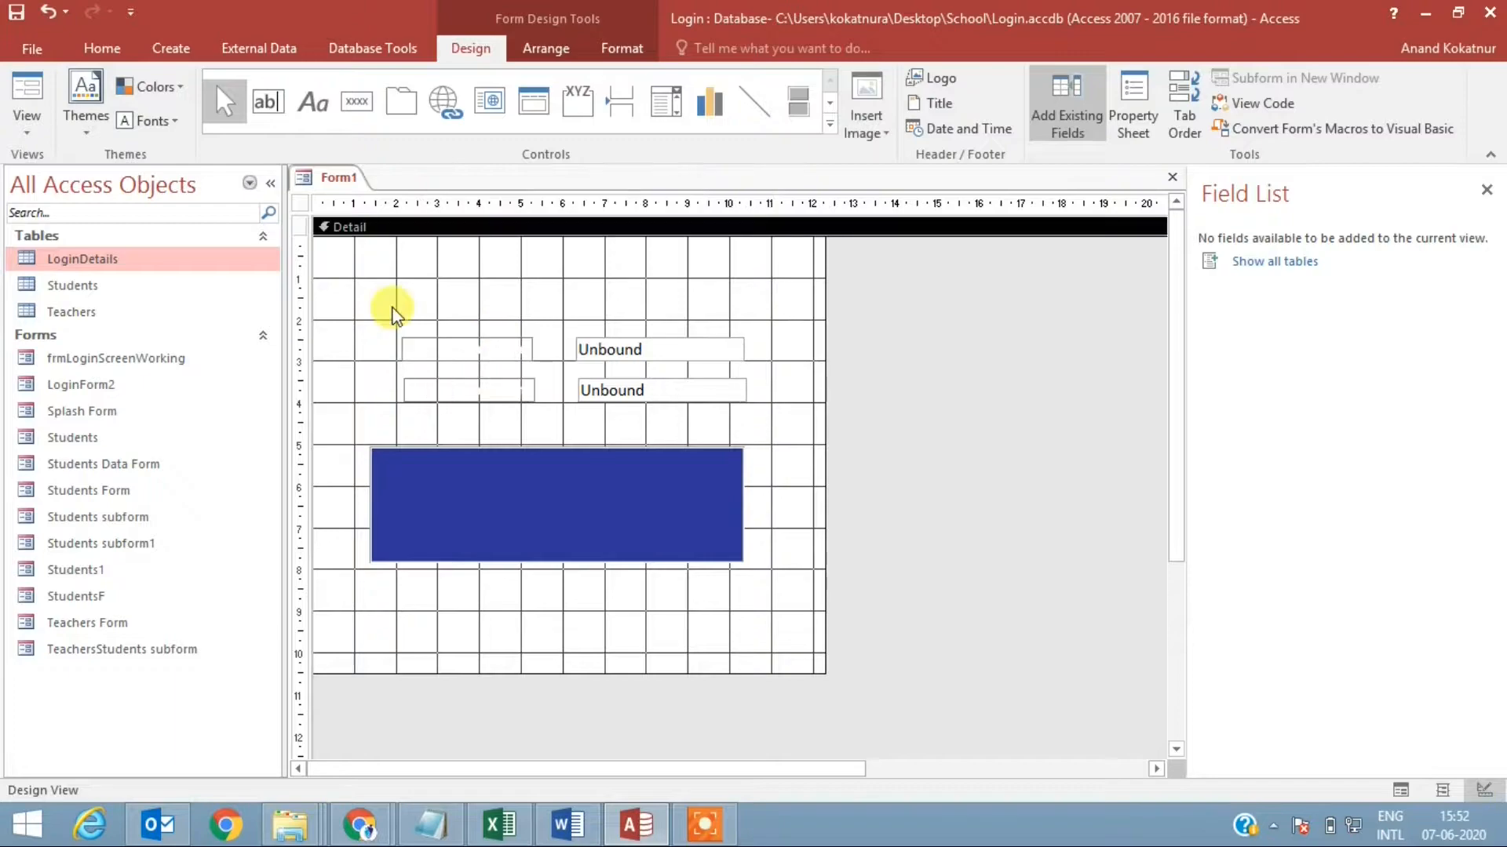
Try a tabular layout for the User Name and Password labels and text boxes, and undo it.
{"action": "left_click_drag", "start_coordinate": [394, 306], "coordinate": [751, 427]}
{"action": "left_click", "coordinate": [615, 47]}
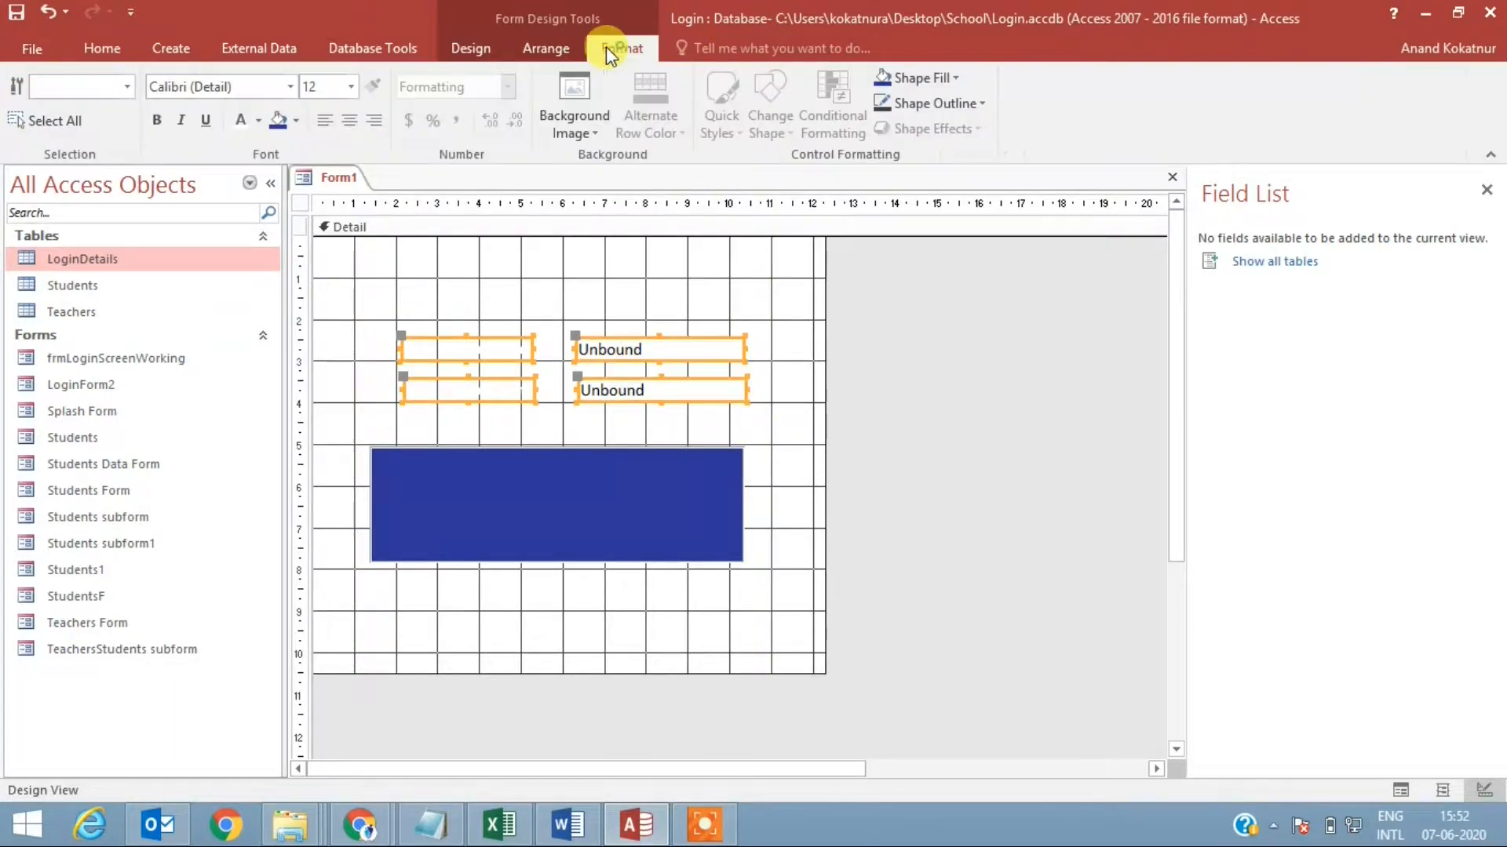
{"action": "left_click", "coordinate": [550, 53]}
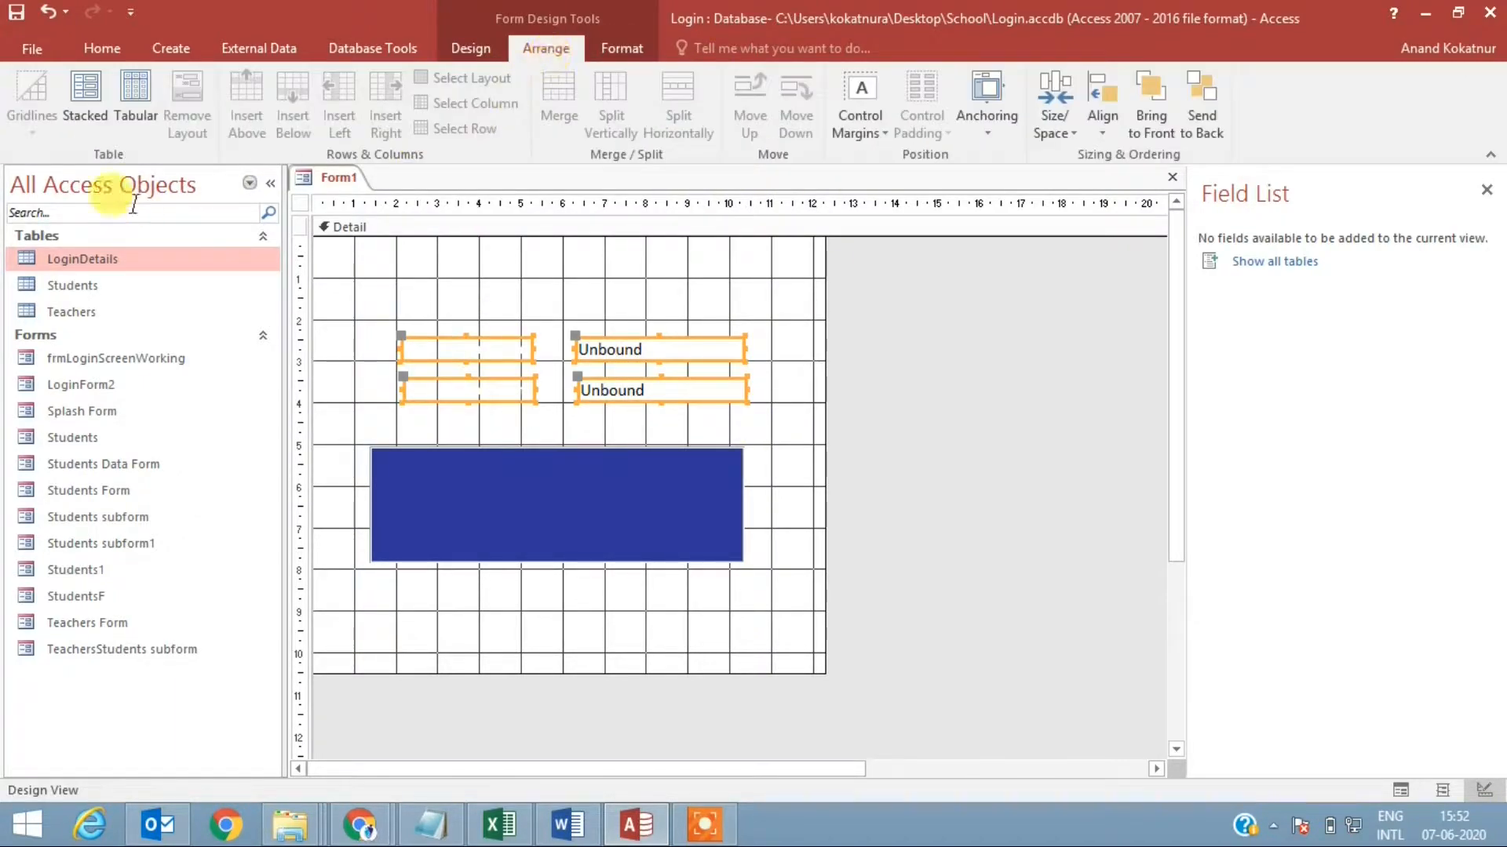
{"action": "left_click", "coordinate": [133, 112]}
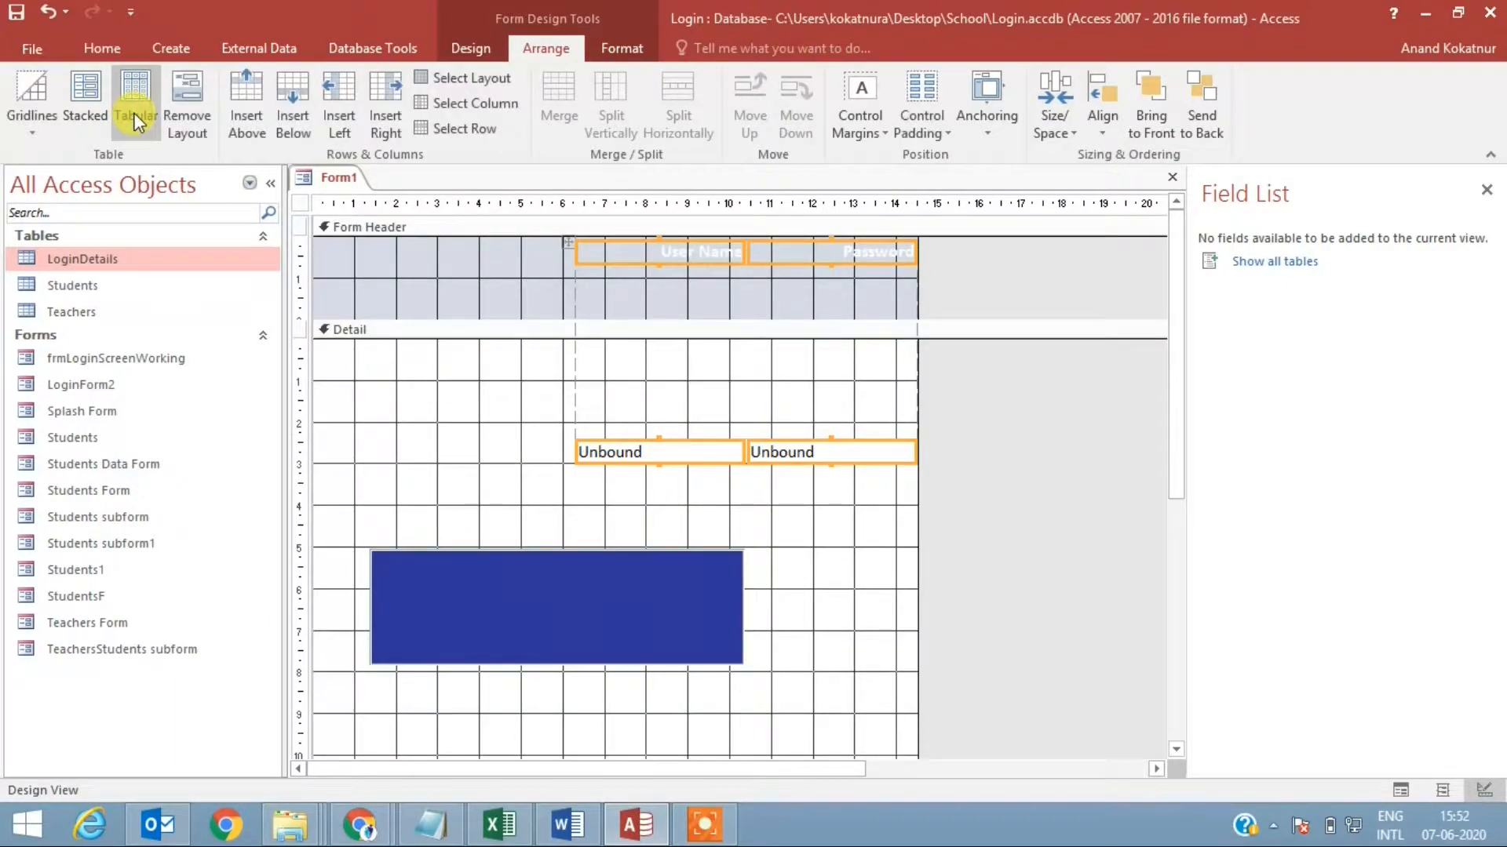
{"action": "key", "text": "ctrl+z"}
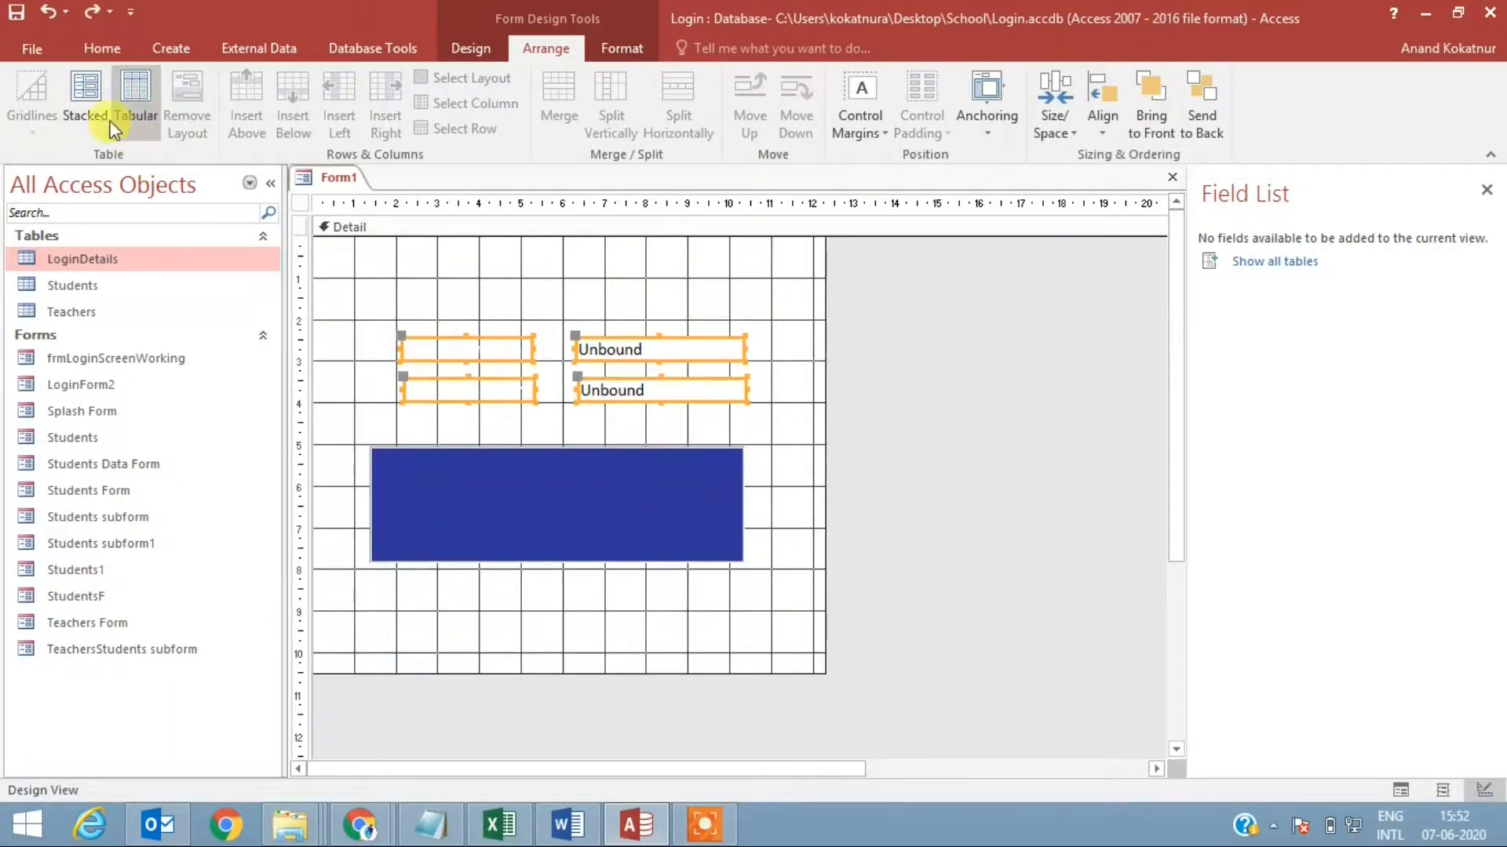
Arrange the User Name and Password labels and their text boxes in a stacked layout.
{"action": "left_click", "coordinate": [83, 107]}
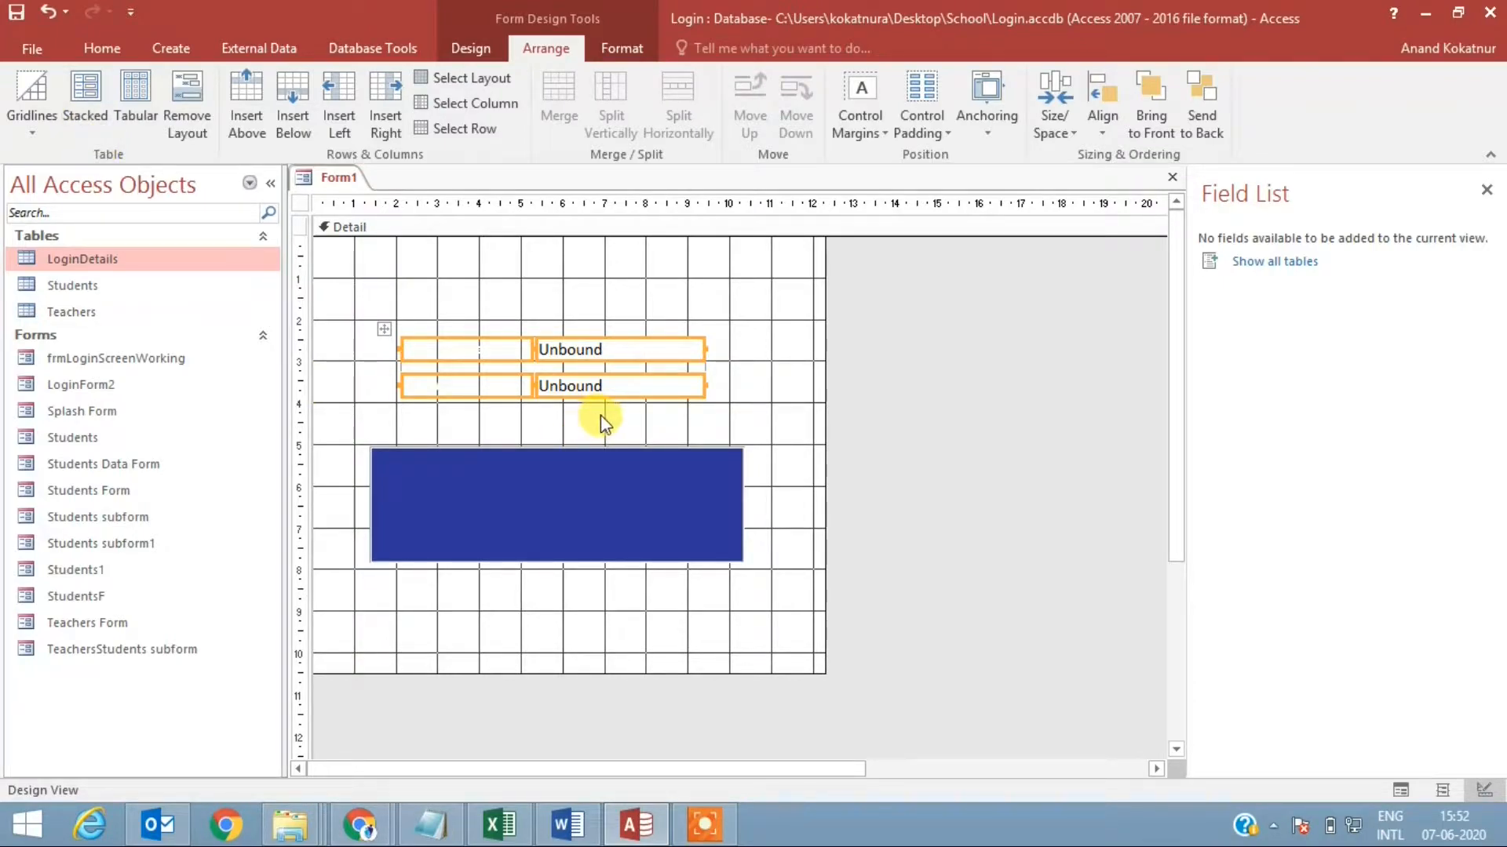
{"action": "key", "text": "ctrl+z"}
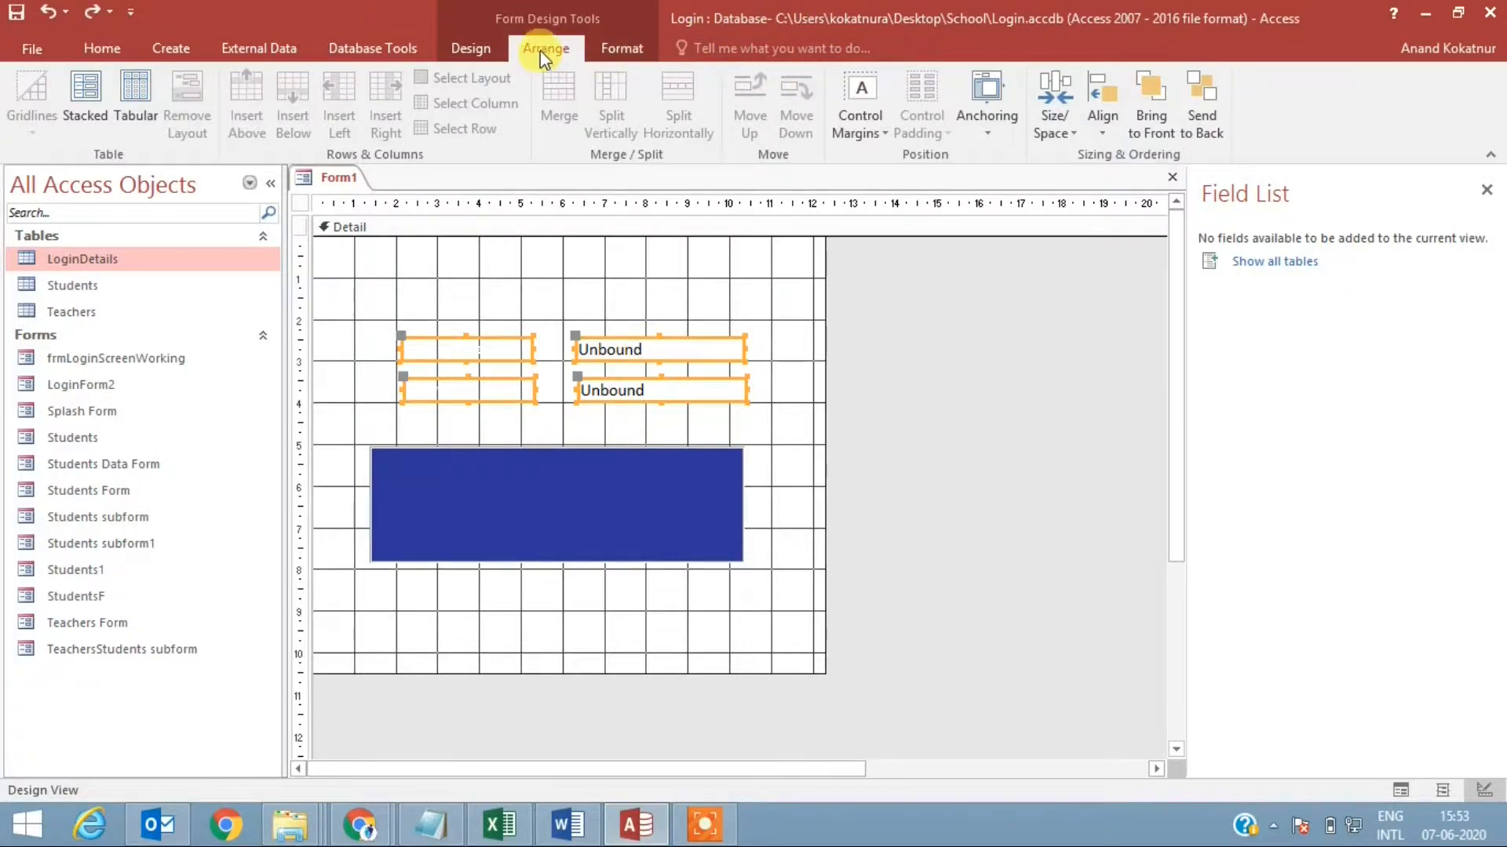
{"action": "left_click", "coordinate": [86, 94]}
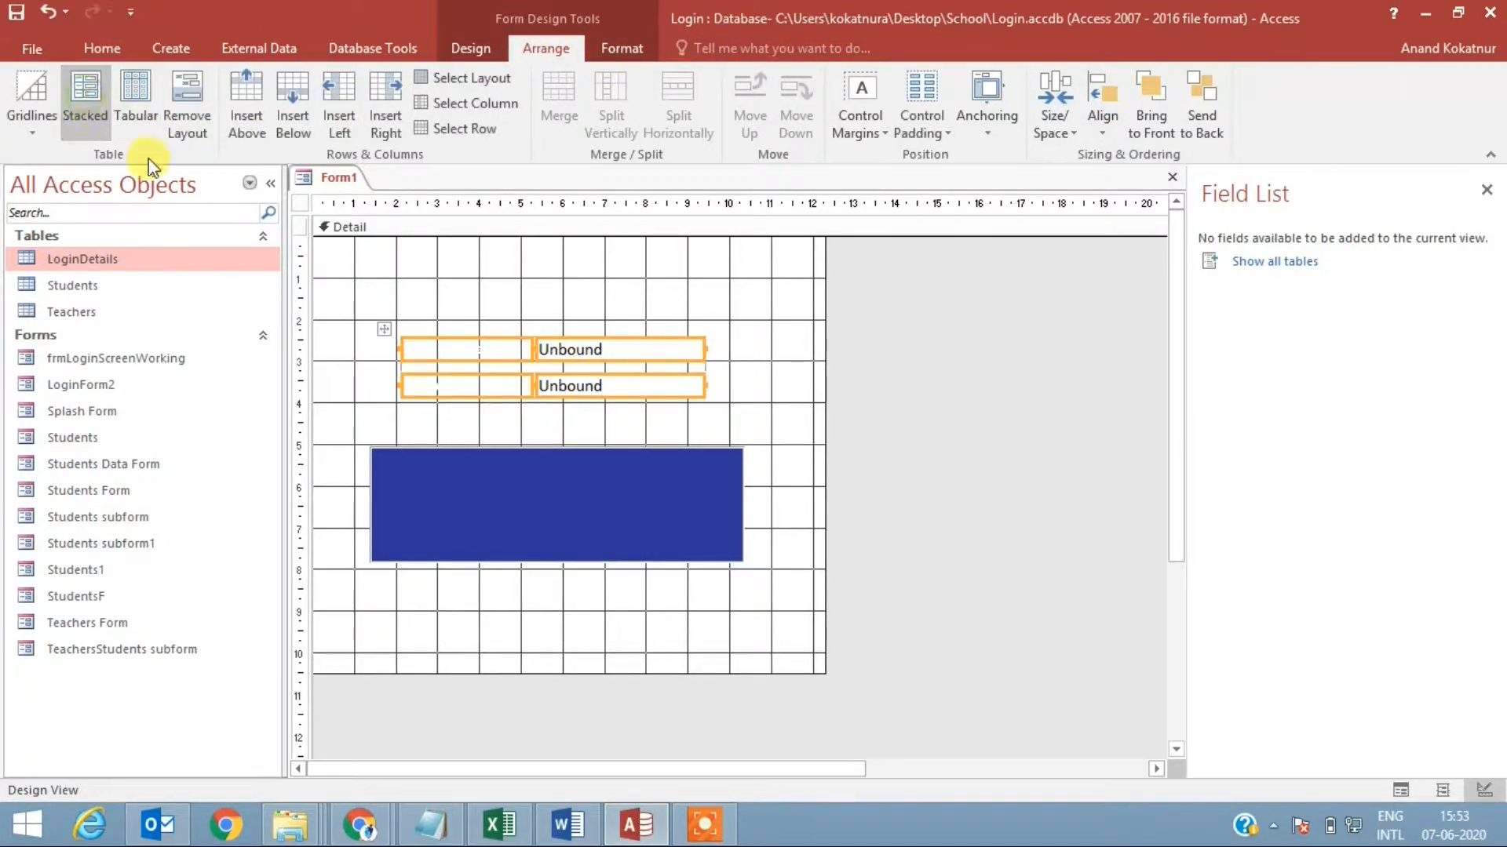
{"action": "left_click", "coordinate": [750, 420]}
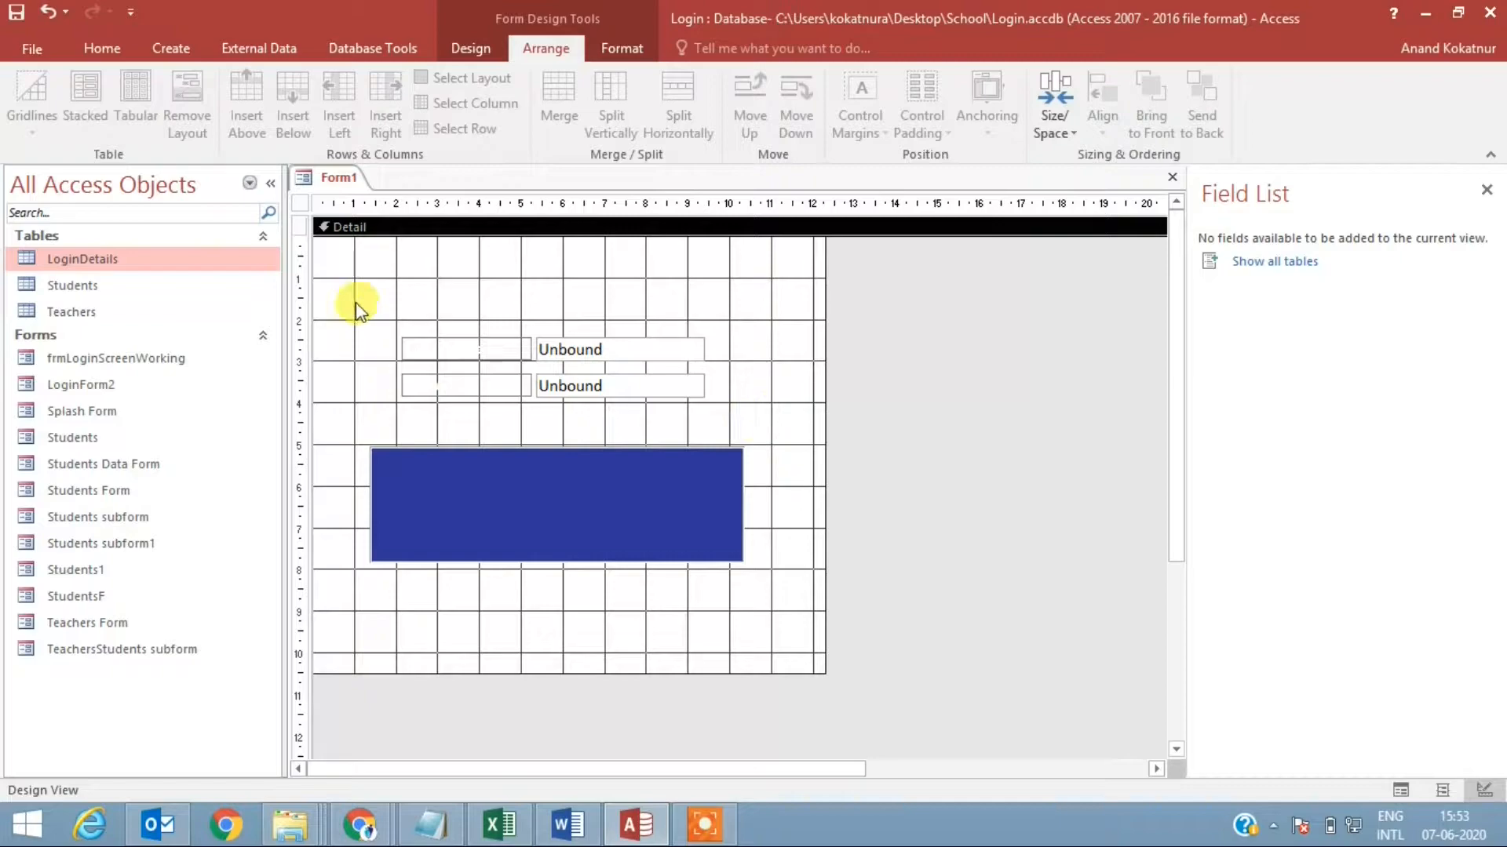
Try to move the blue rectangle up over the User Name and Password labels and text boxes.
{"action": "left_click_drag", "start_coordinate": [539, 522], "coordinate": [539, 401]}
{"action": "left_click_drag", "start_coordinate": [633, 521], "coordinate": [622, 395]}
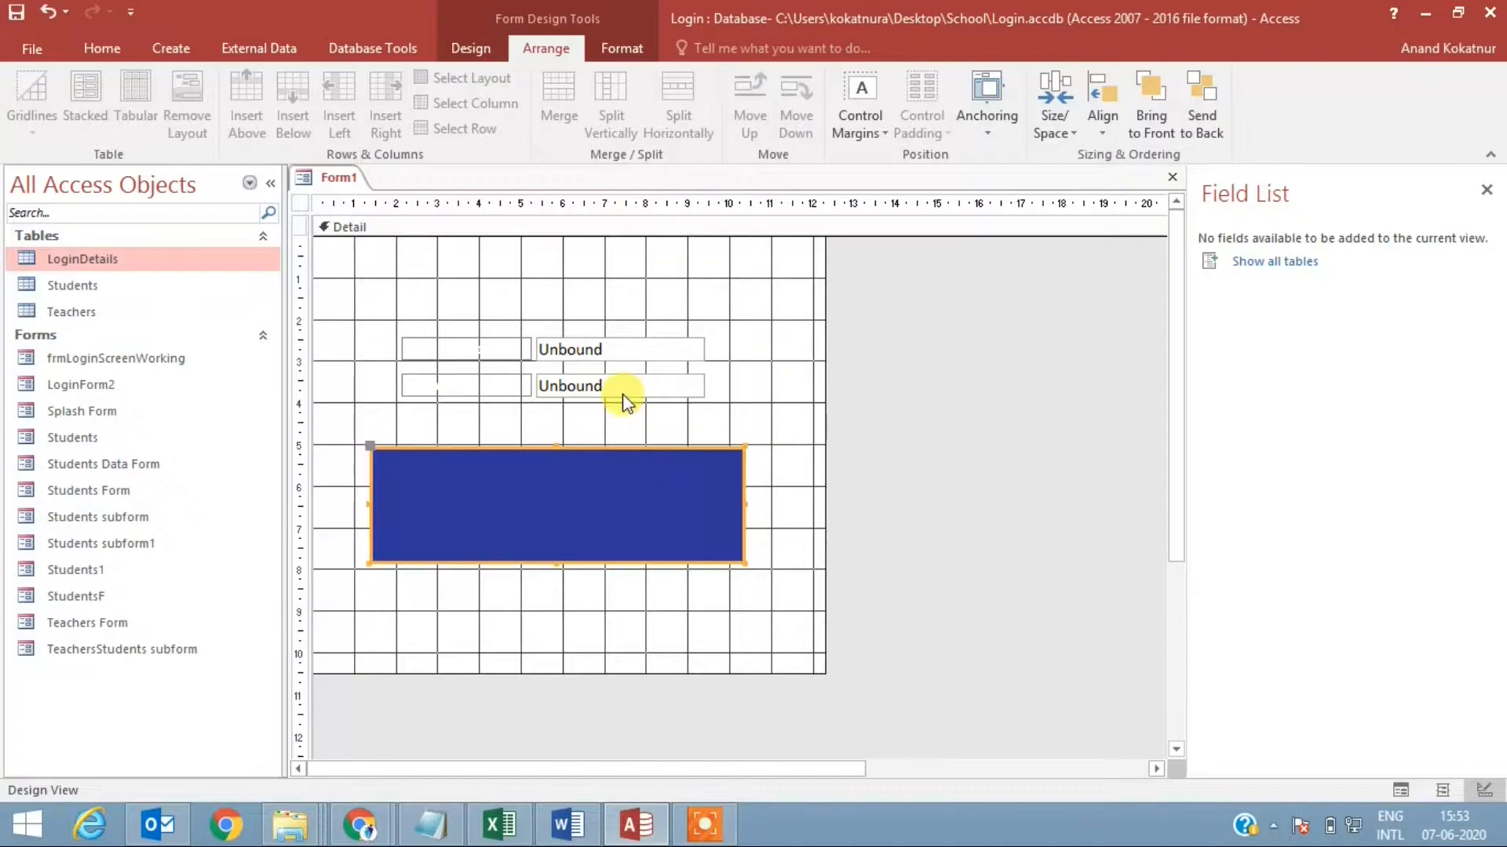
{"action": "right_click", "coordinate": [614, 476]}
{"action": "left_click", "coordinate": [362, 303]}
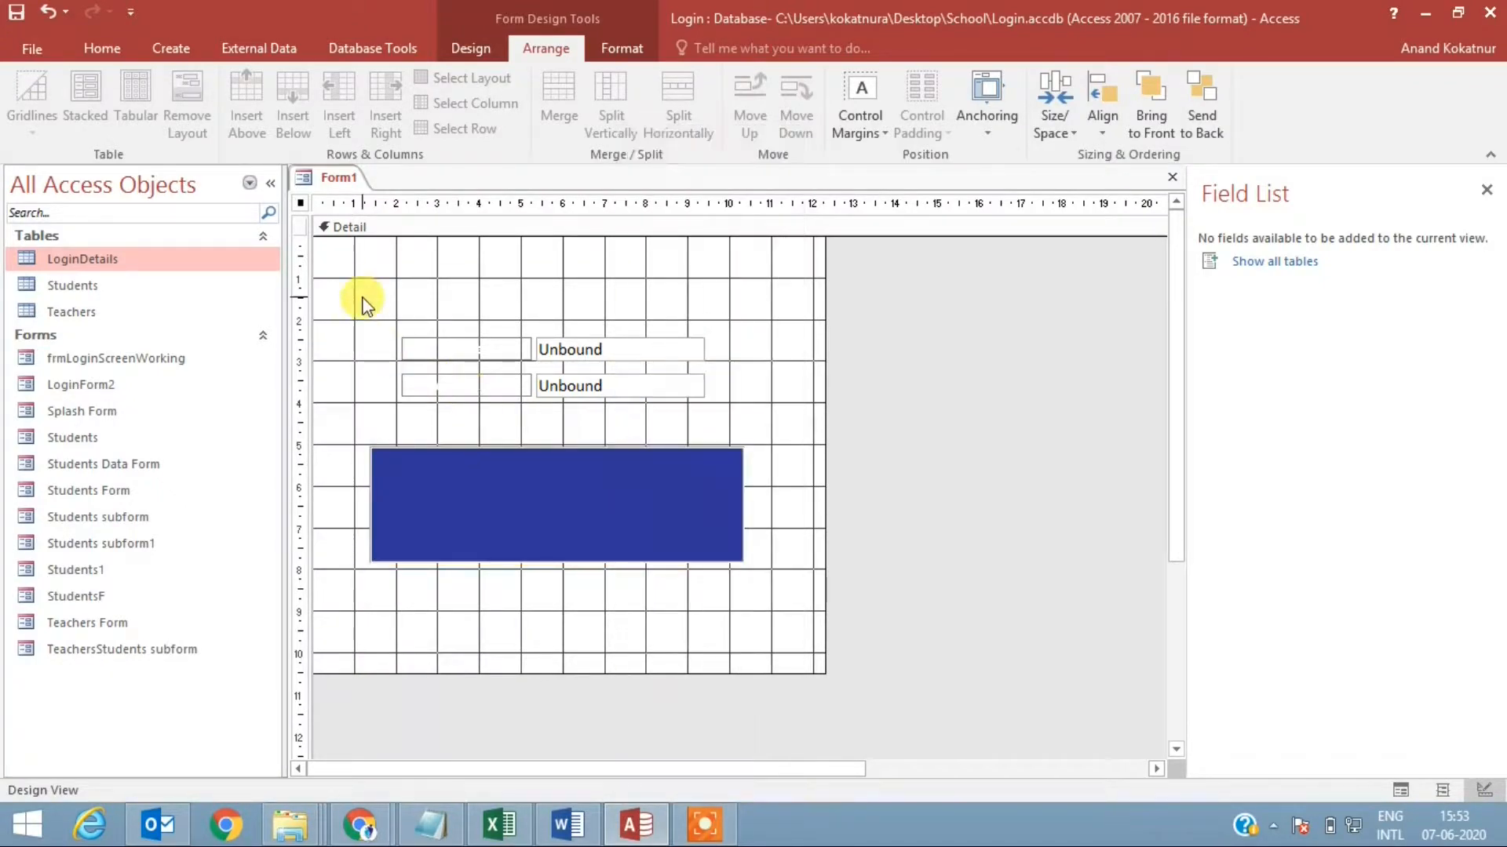
Remove the stacked layout from the labels and text boxes, and move the blue rectangle up about 3 cm behind them.
{"action": "left_click_drag", "start_coordinate": [363, 303], "coordinate": [718, 433]}
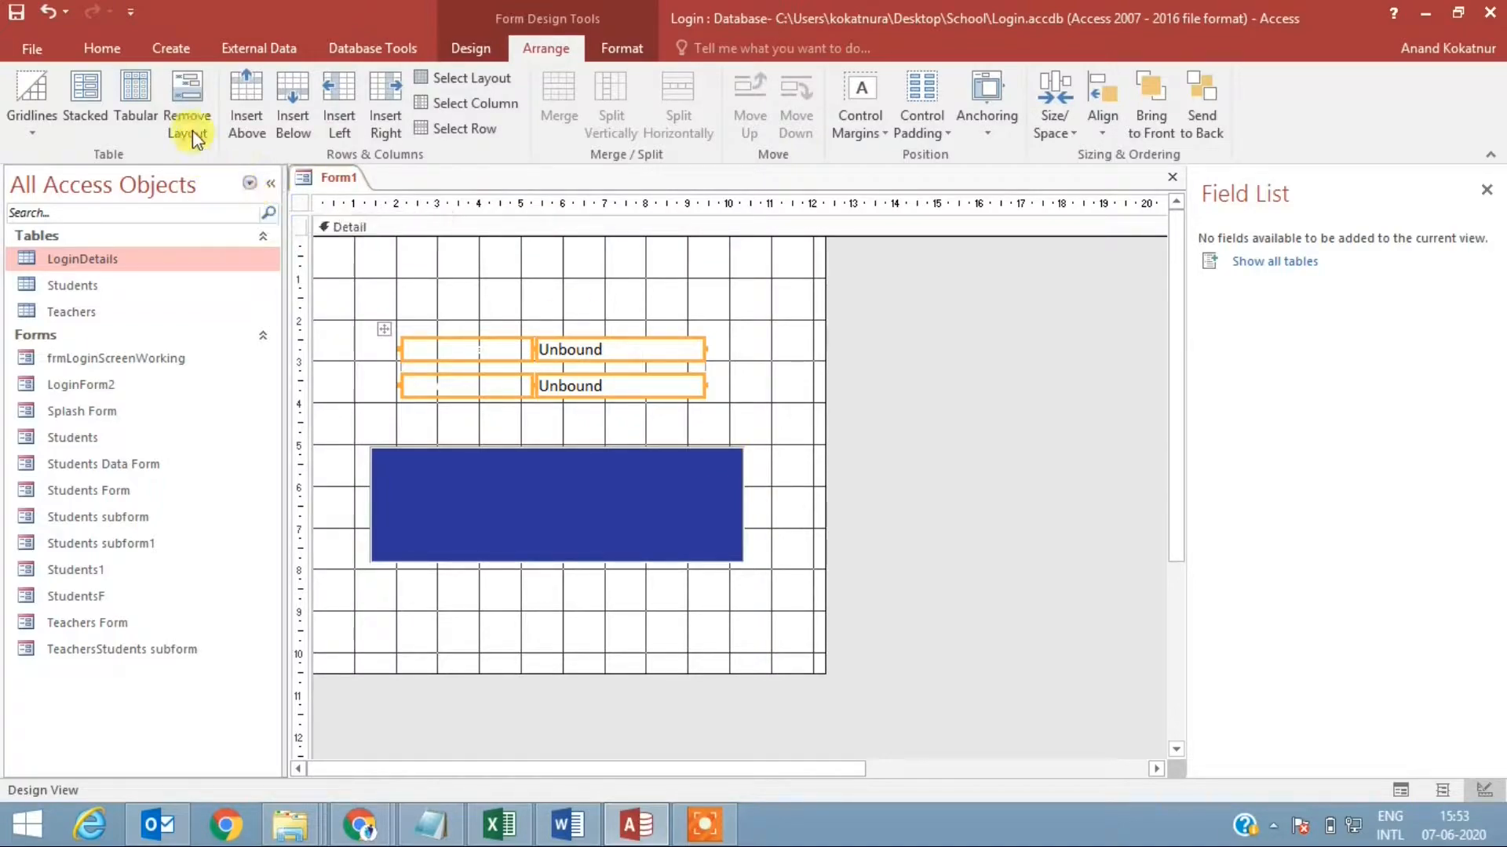
{"action": "left_click", "coordinate": [187, 106]}
{"action": "left_click_drag", "start_coordinate": [542, 504], "coordinate": [539, 380]}
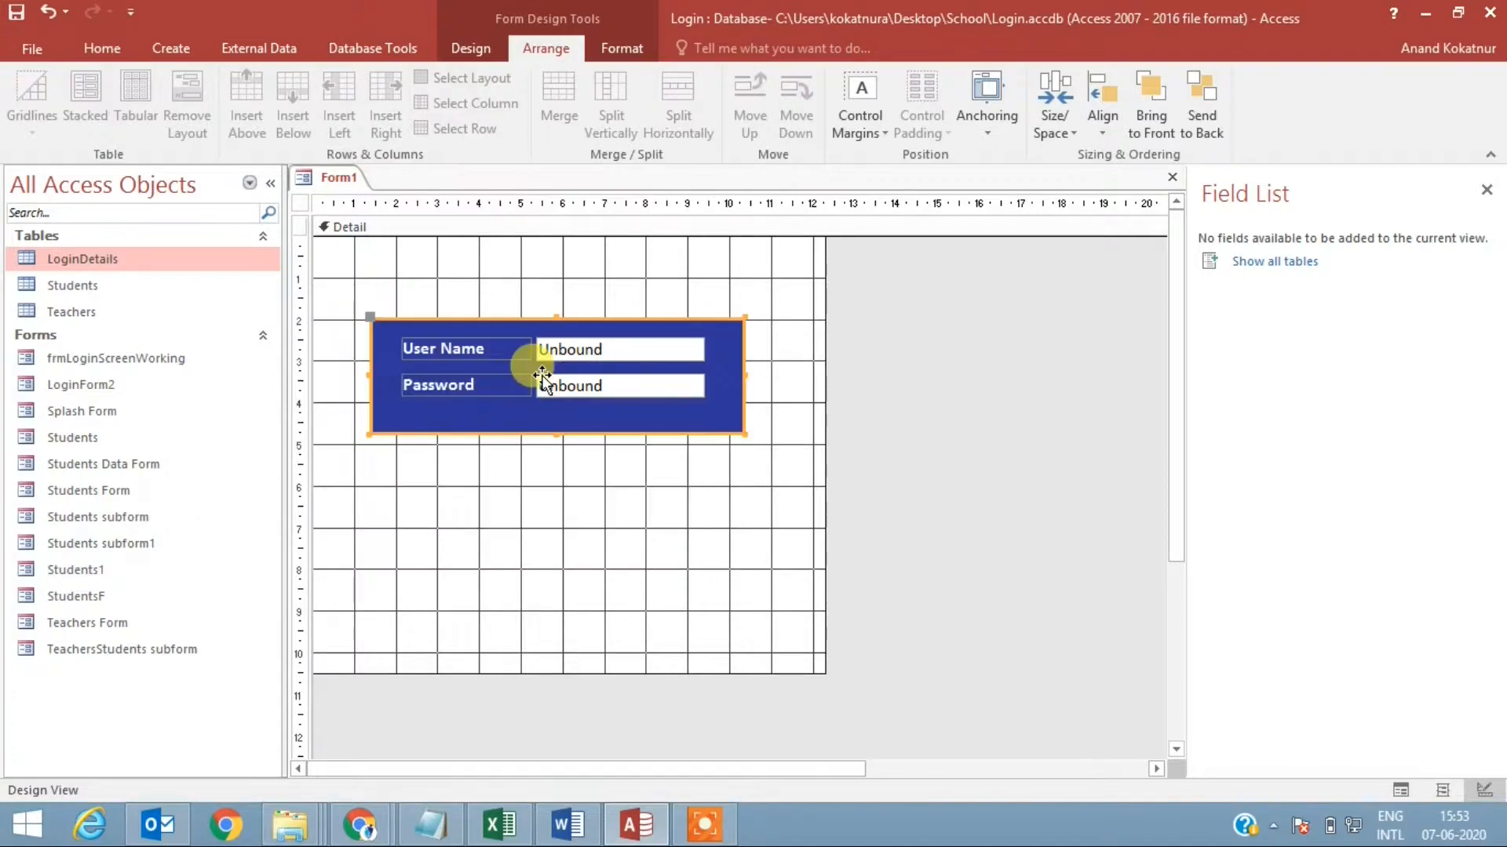
{"action": "left_click", "coordinate": [645, 538]}
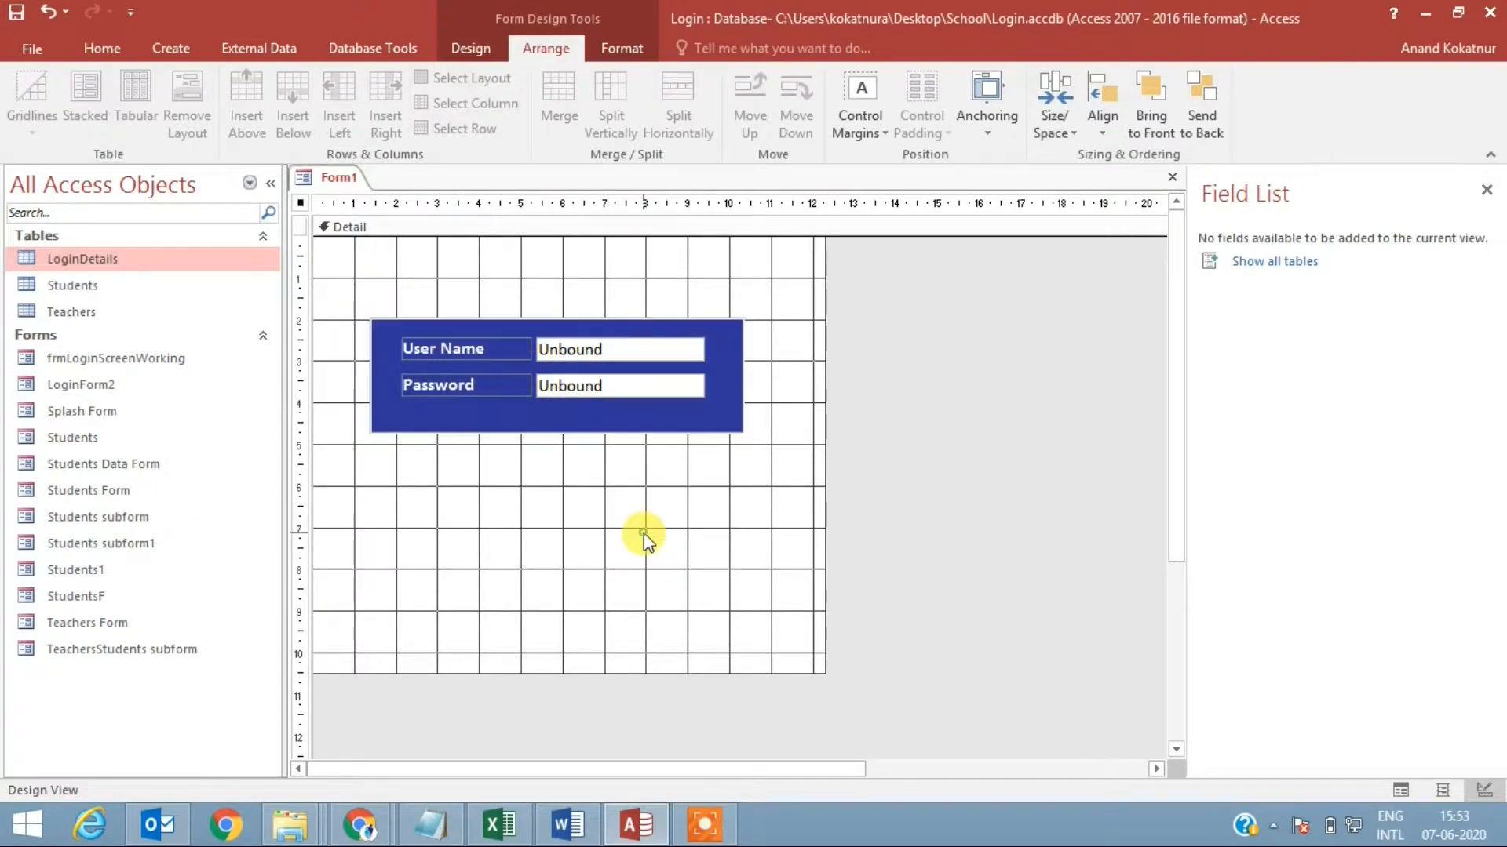
Check the login form in Form View and return to Design View.
{"action": "right_click", "coordinate": [327, 177]}
{"action": "left_click", "coordinate": [383, 269]}
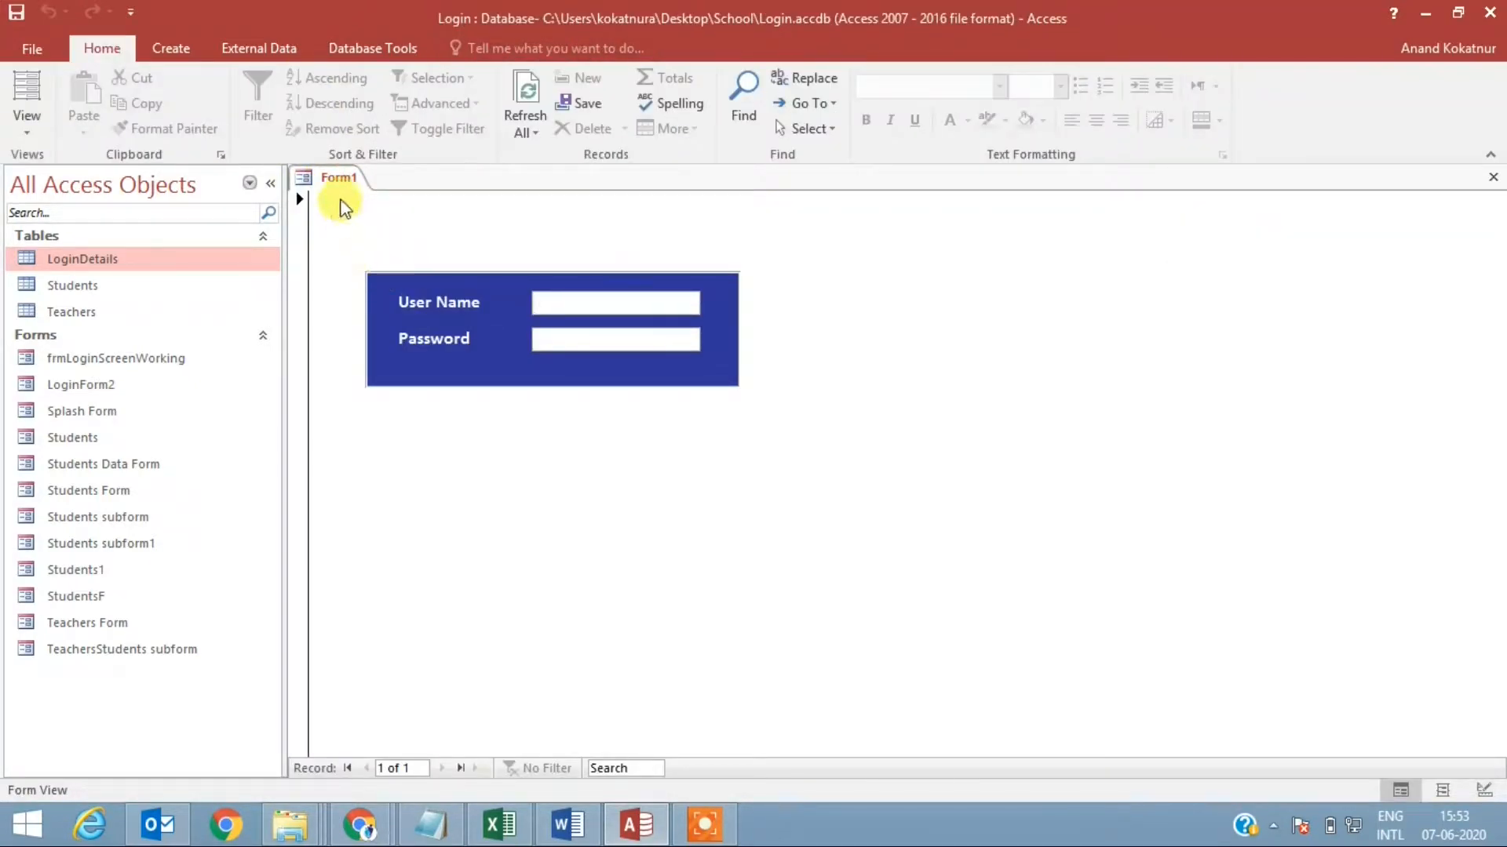
{"action": "right_click", "coordinate": [336, 180]}
{"action": "left_click", "coordinate": [392, 331]}
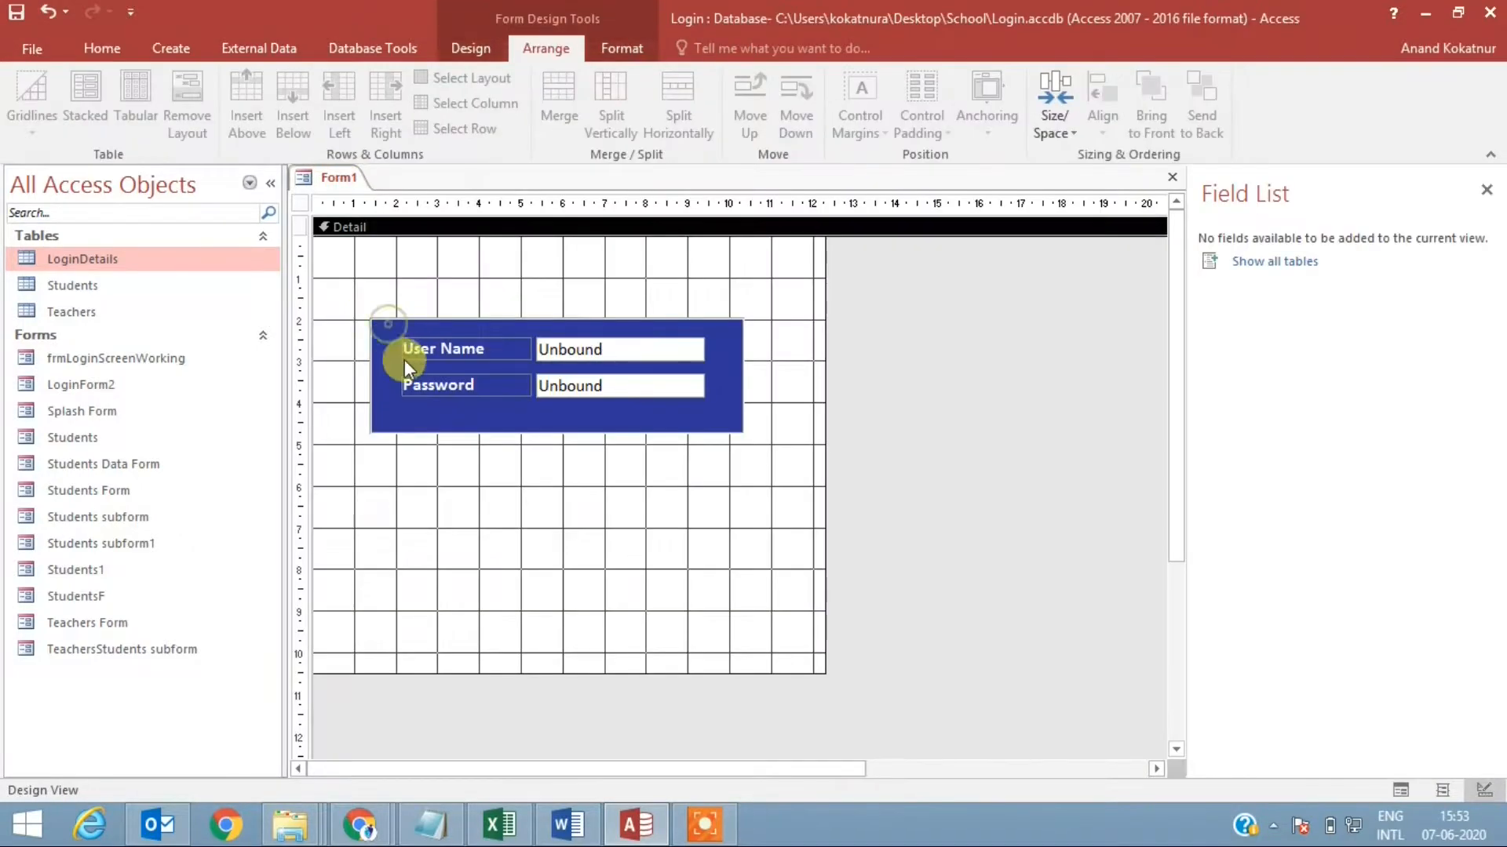
Move the blue rectangle down about 3.4 cm, clear of the fields, and right-align the text of the User Name and Password labels.
{"action": "left_click_drag", "start_coordinate": [506, 426], "coordinate": [473, 502]}
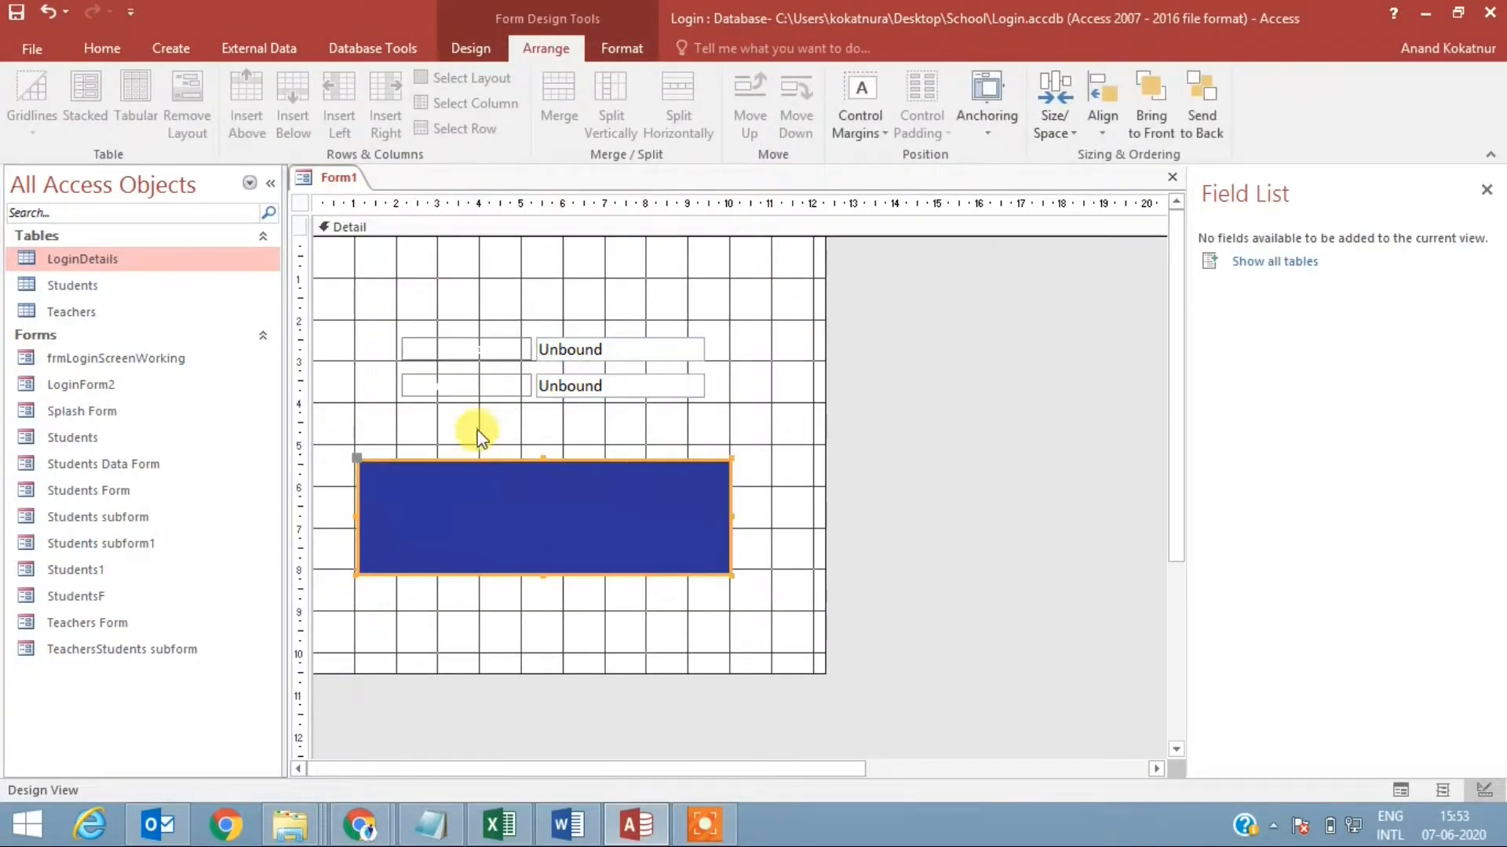
{"action": "left_click_drag", "start_coordinate": [478, 435], "coordinate": [396, 329]}
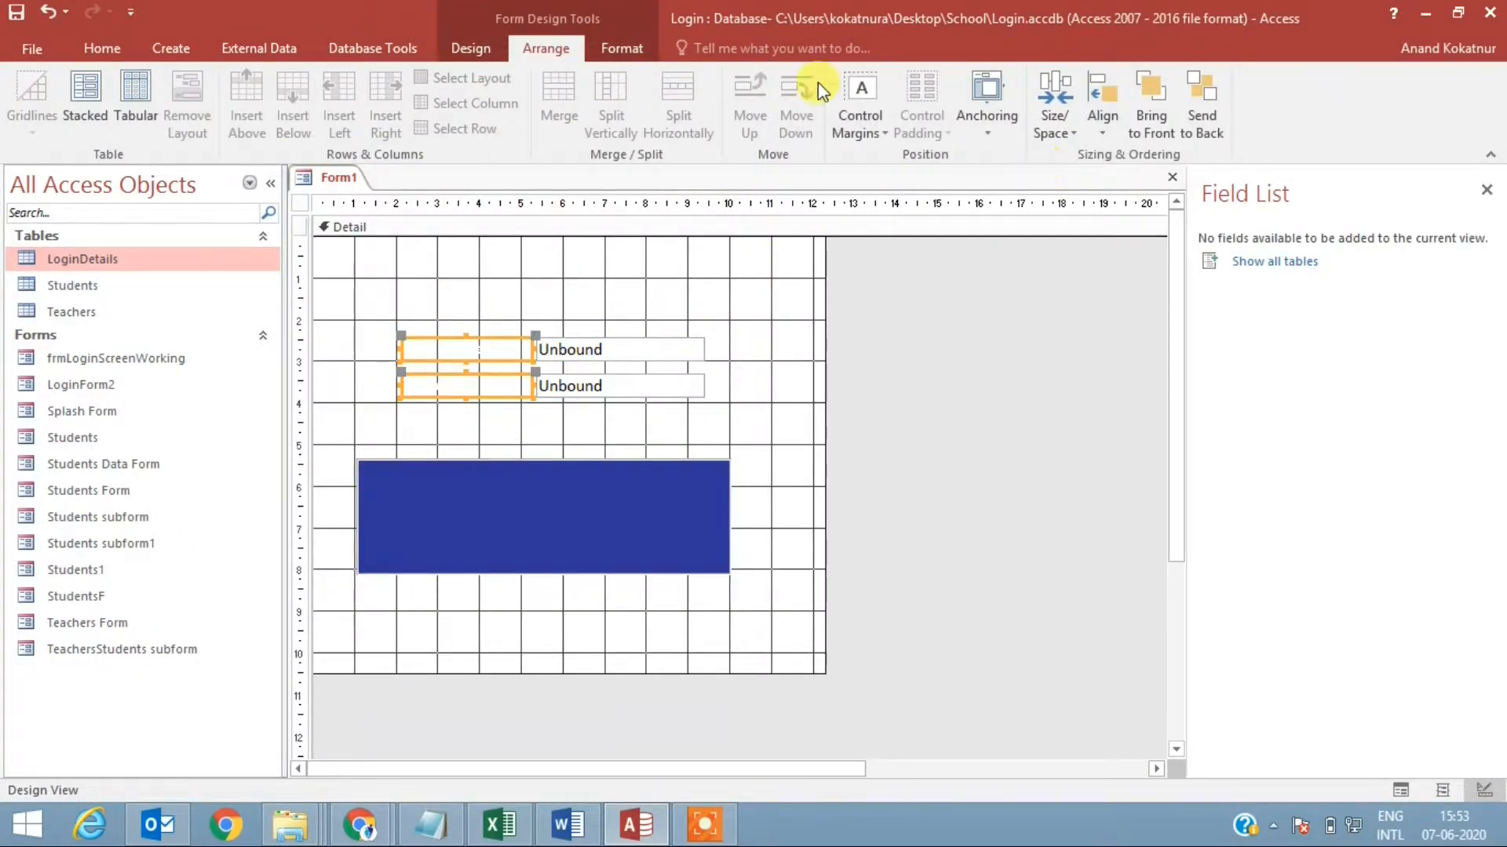
{"action": "left_click", "coordinate": [102, 49]}
{"action": "left_click", "coordinate": [1121, 119]}
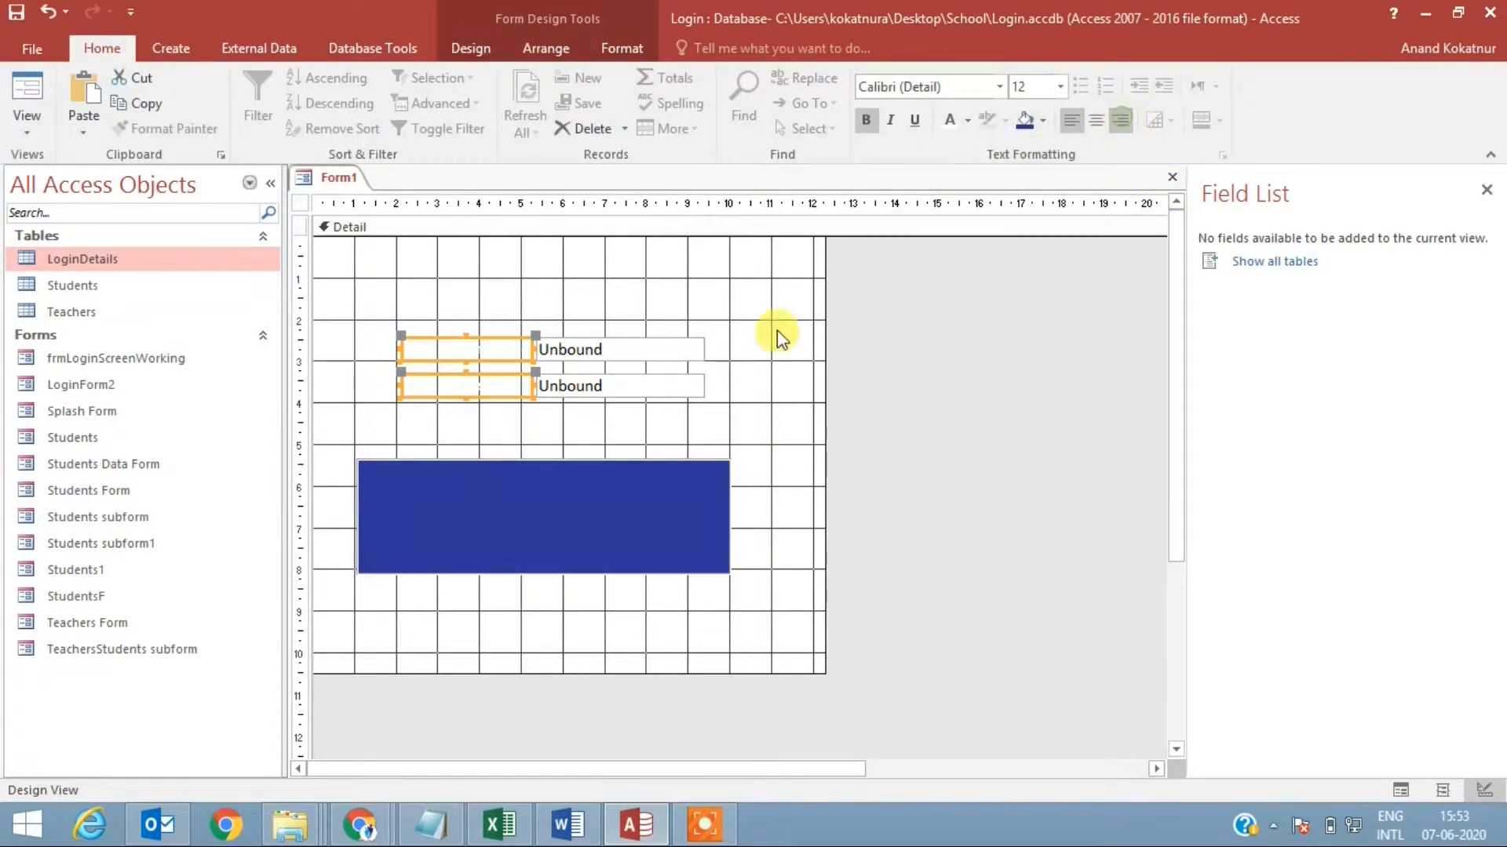
{"action": "left_click", "coordinate": [472, 413]}
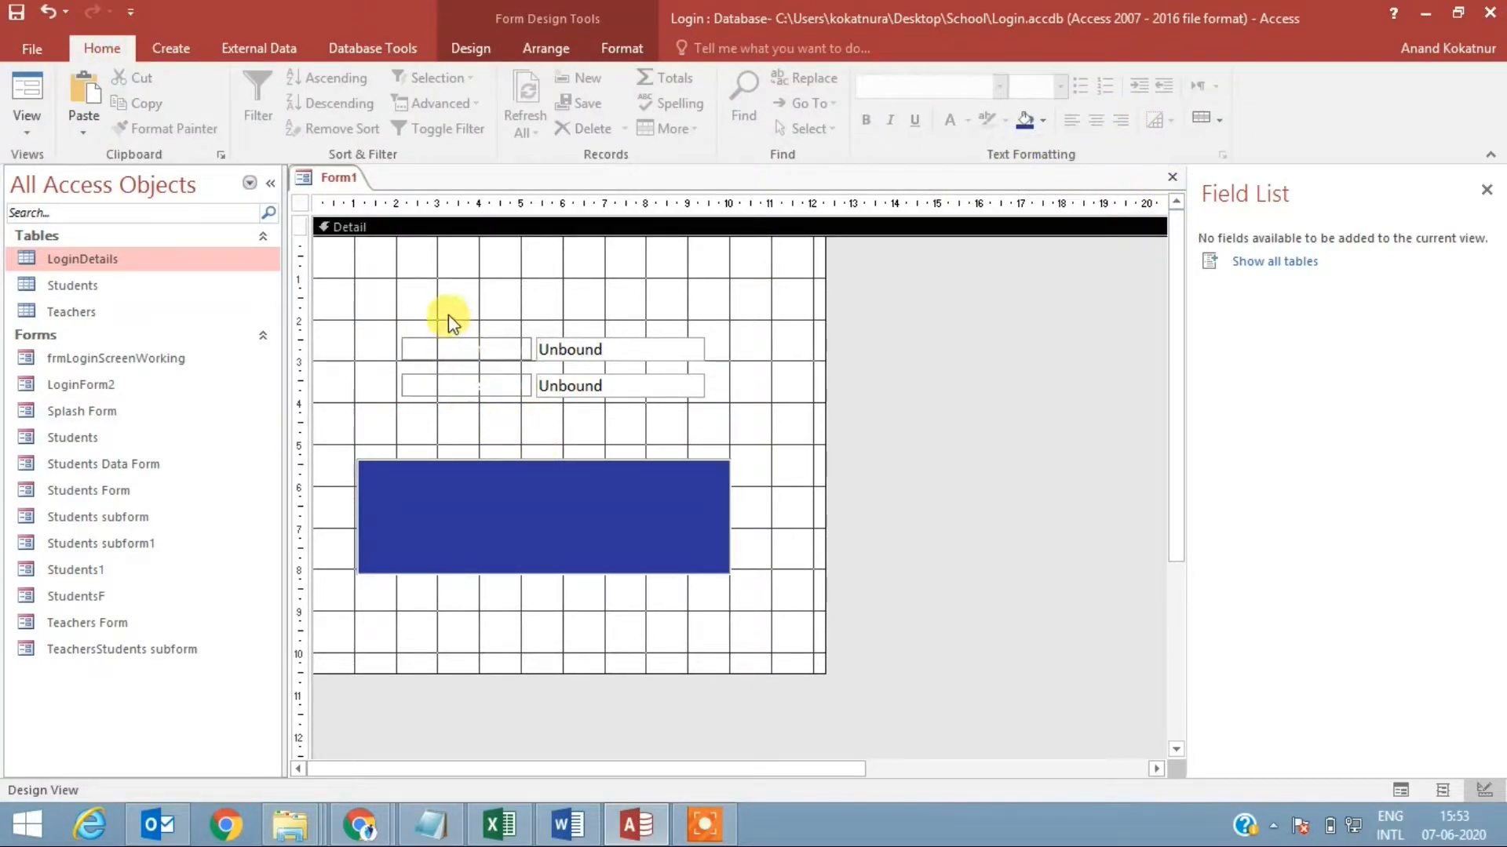
Narrow both labels by about 0.6 cm from their left edges, and move the blue rectangle back up behind the fields.
{"action": "left_click_drag", "start_coordinate": [449, 314], "coordinate": [483, 428]}
{"action": "left_click_drag", "start_coordinate": [402, 347], "coordinate": [423, 346]}
{"action": "left_click_drag", "start_coordinate": [538, 515], "coordinate": [571, 382]}
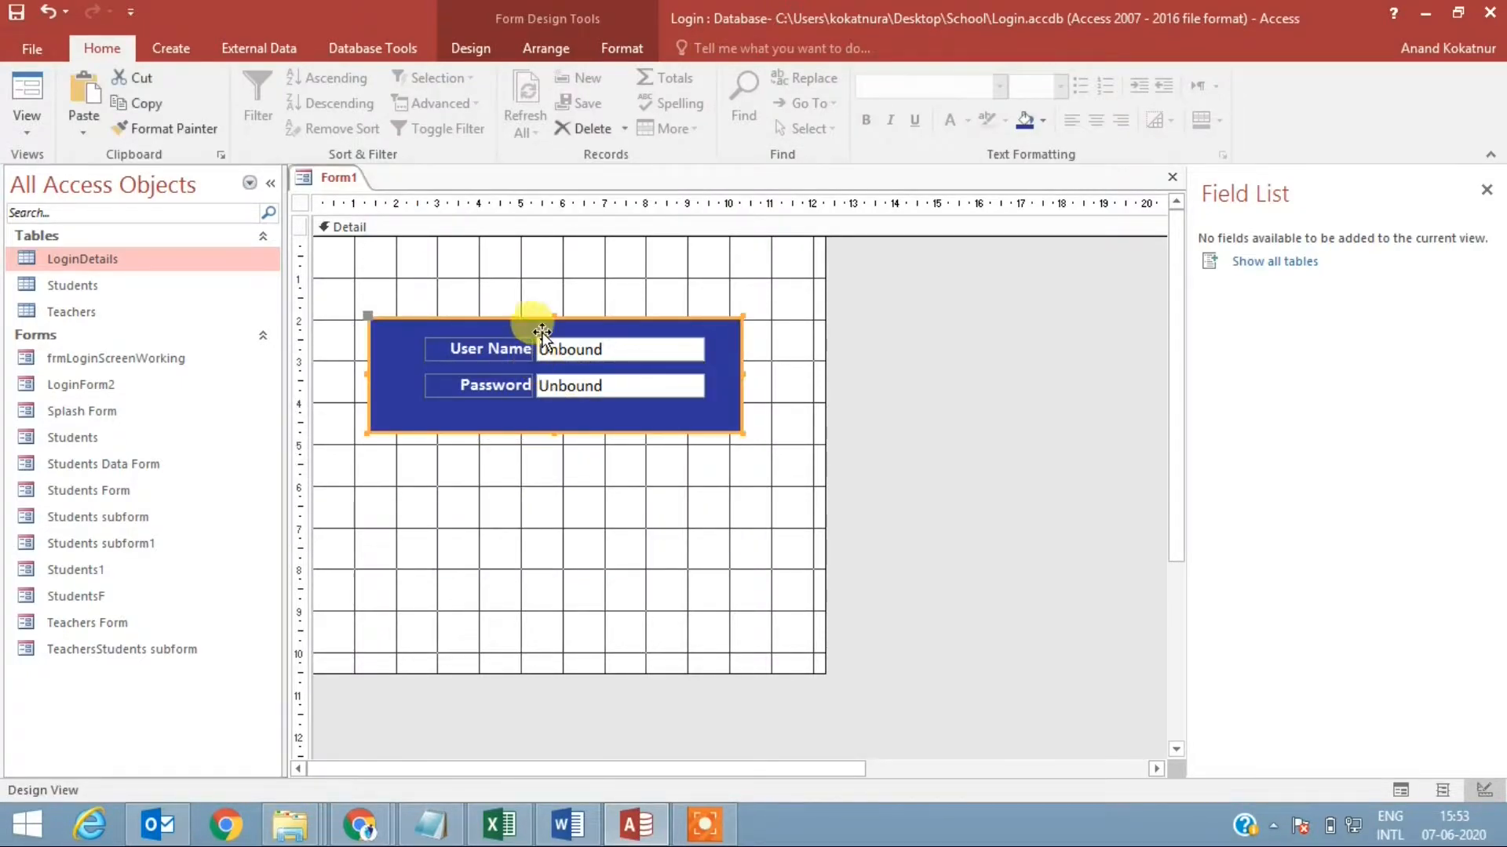
Preview the right-aligned labels in Form View and go back to Design View.
{"action": "right_click", "coordinate": [346, 181]}
{"action": "left_click", "coordinate": [388, 276]}
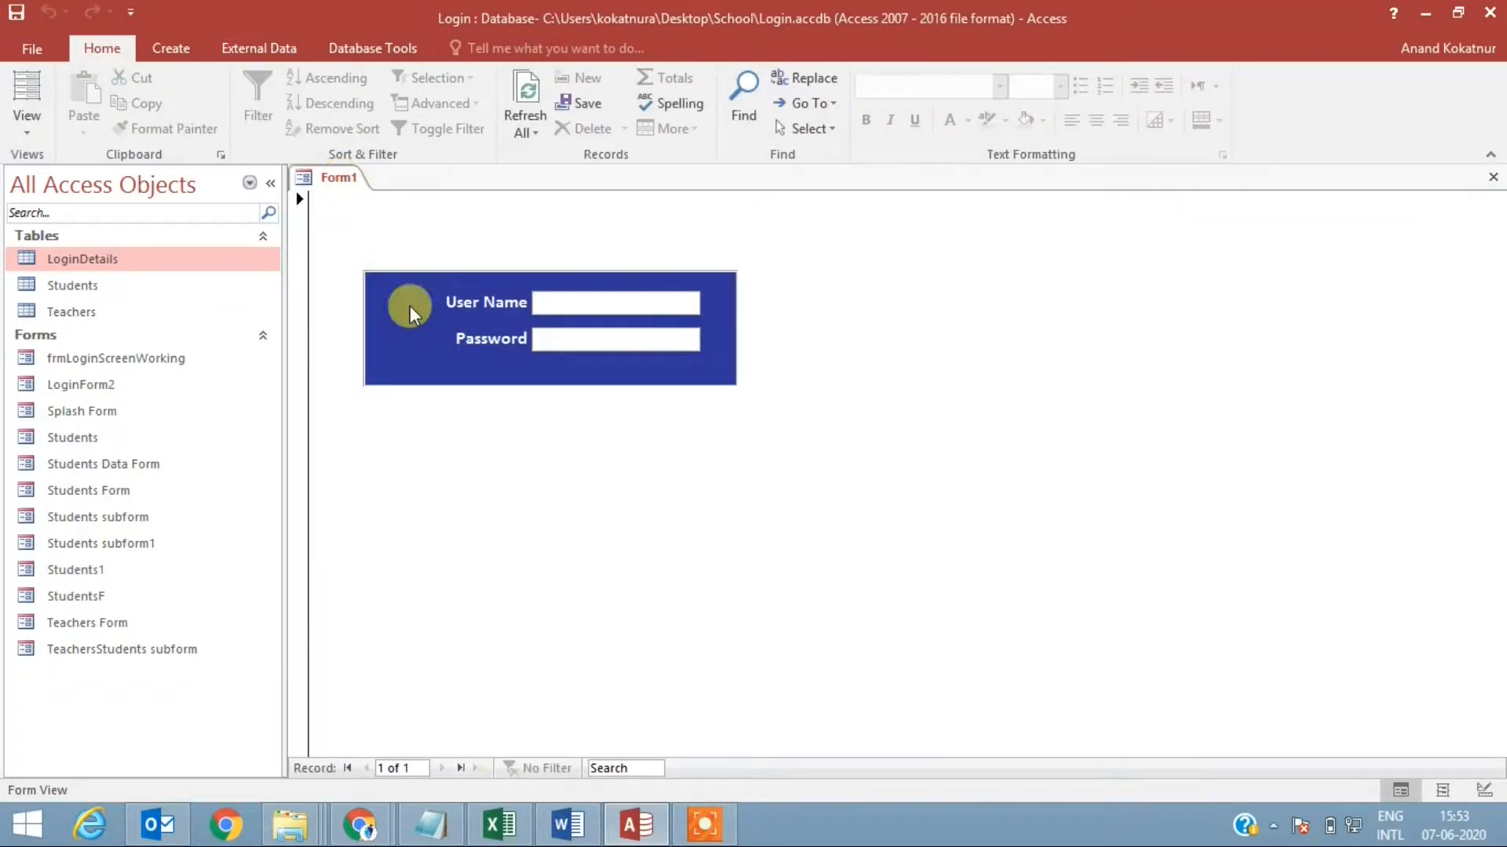
{"action": "right_click", "coordinate": [334, 179]}
{"action": "left_click", "coordinate": [386, 325]}
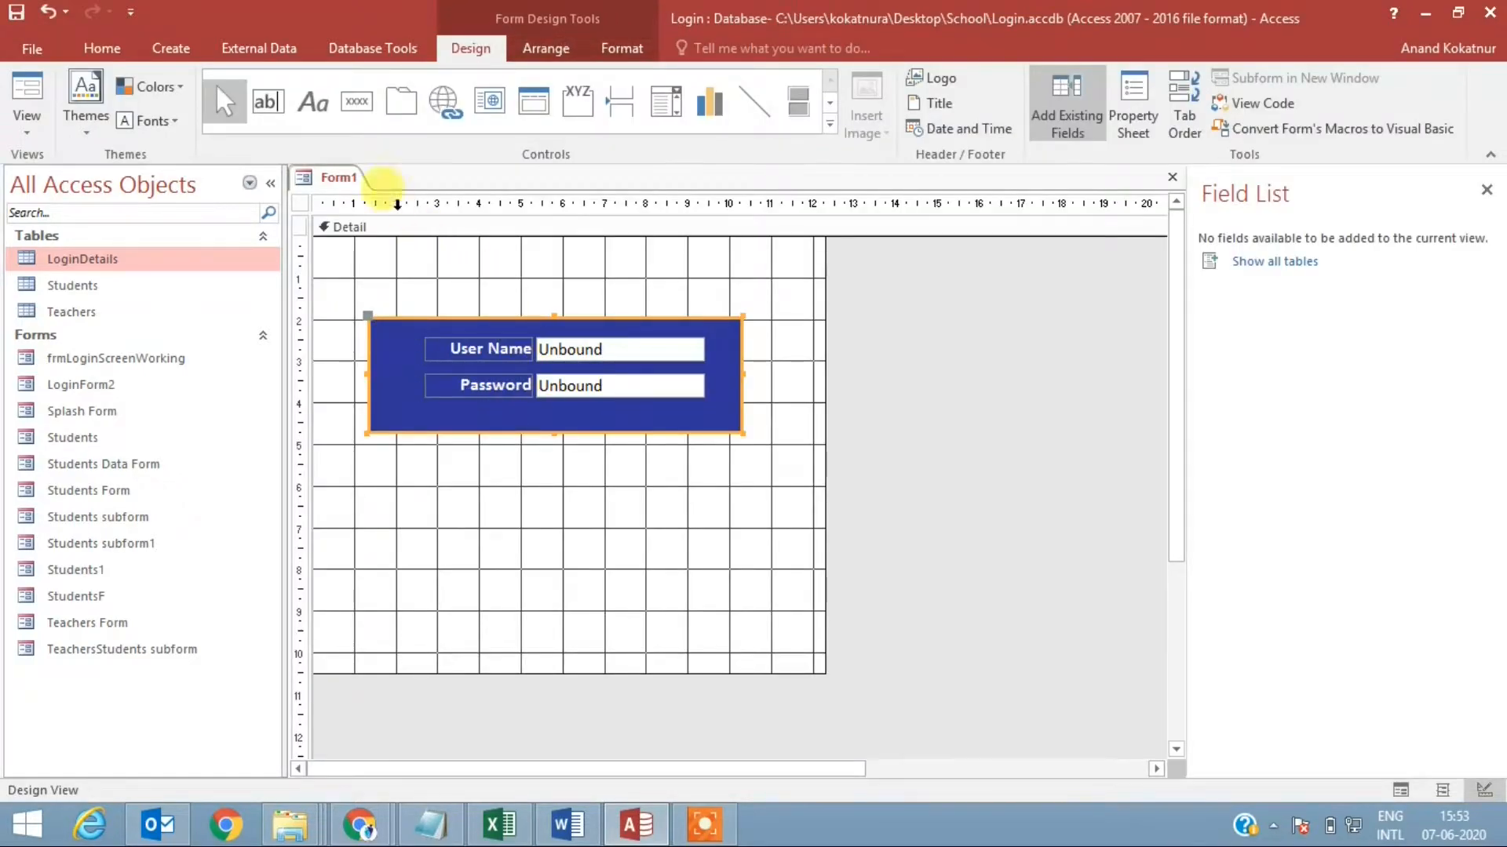
Add a wide label reading "Login Form" above the blue rectangle.
{"action": "left_click", "coordinate": [306, 110]}
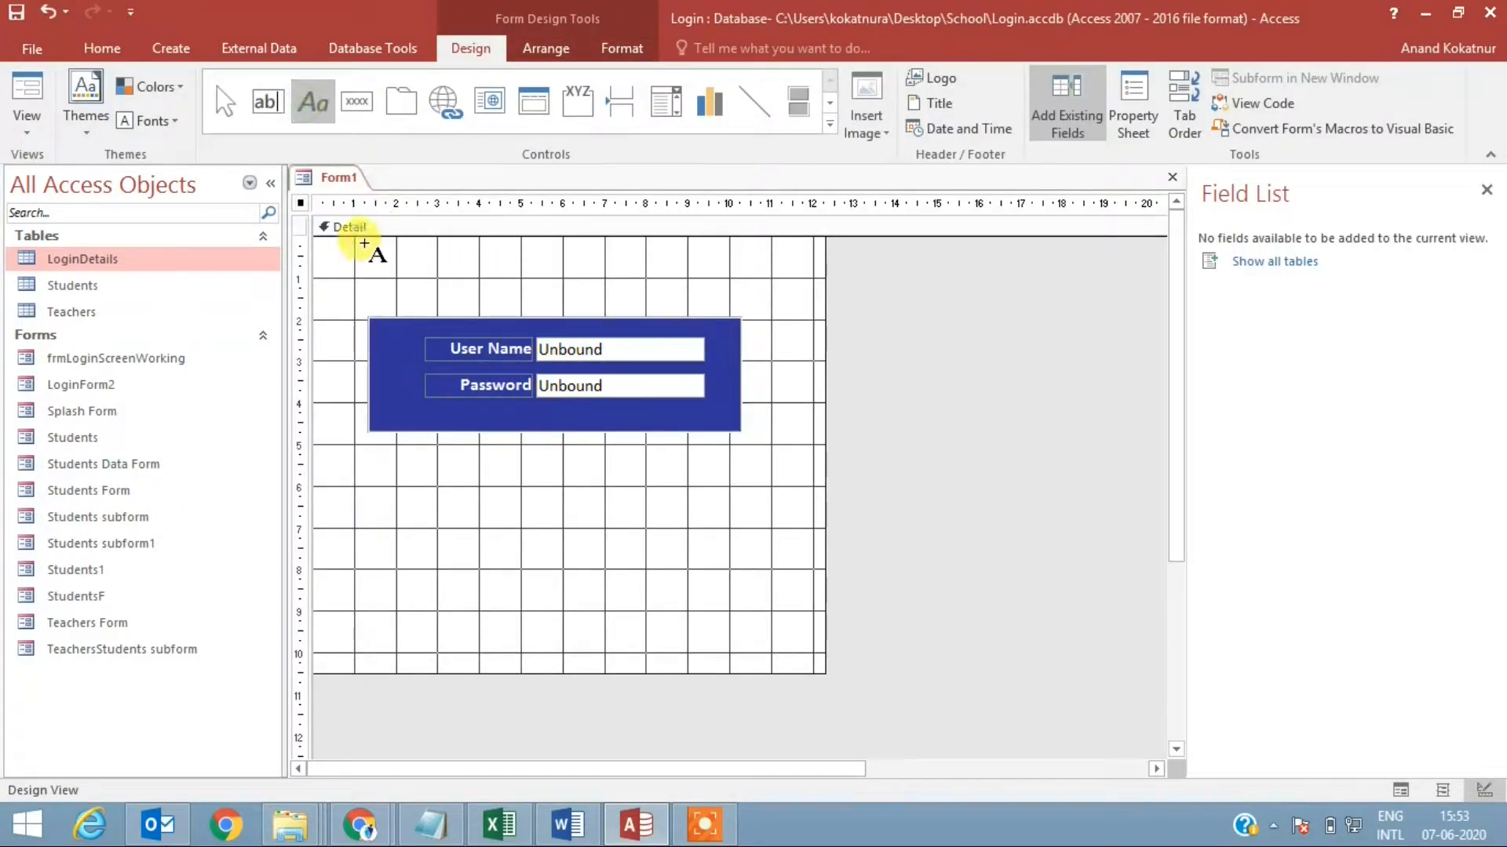
{"action": "left_click_drag", "start_coordinate": [364, 241], "coordinate": [755, 297]}
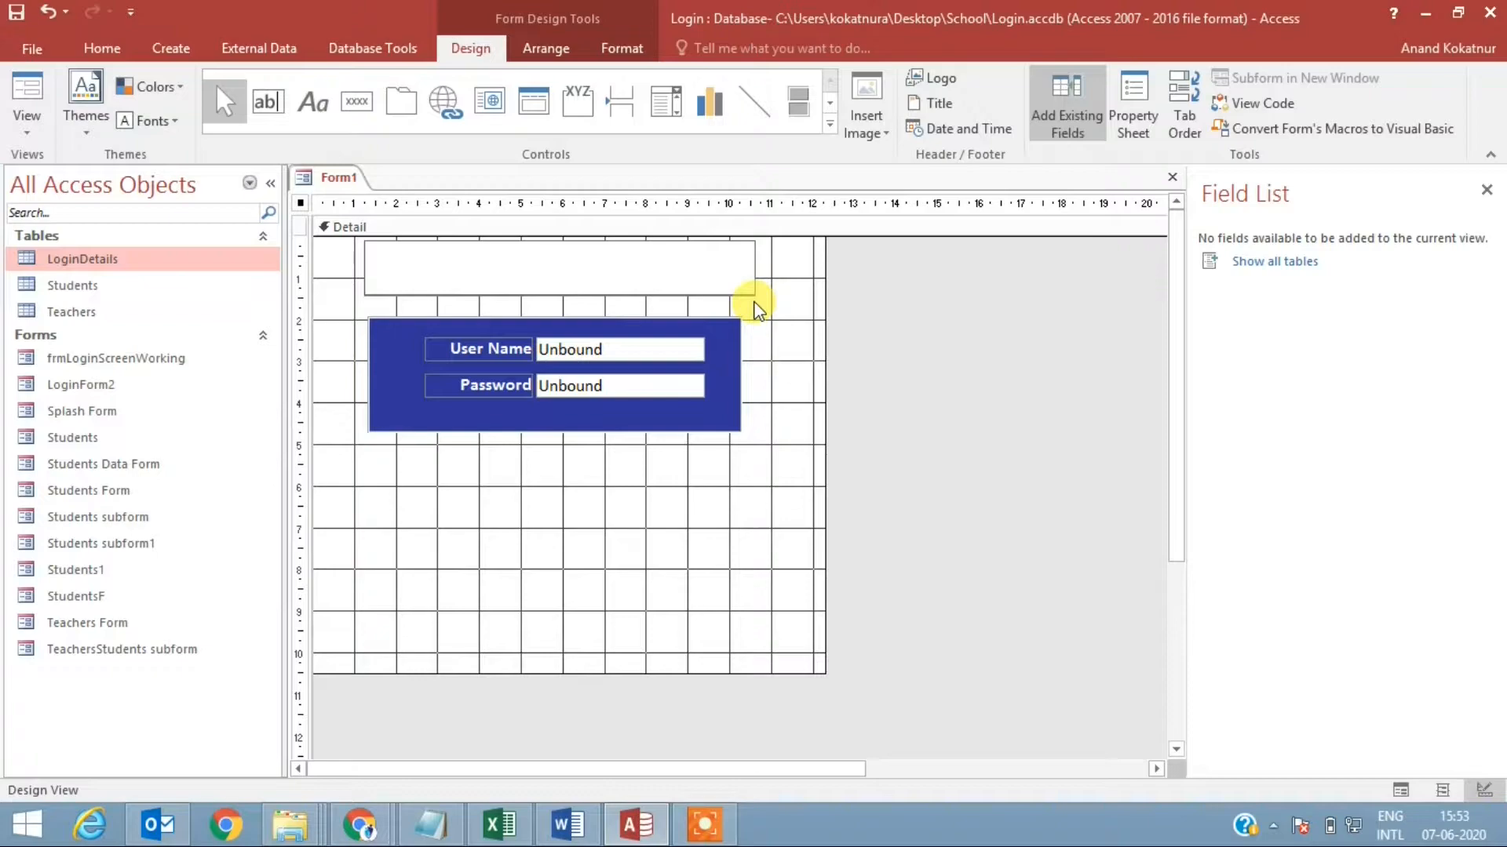
{"action": "type", "text": "Login Form"}
{"action": "left_click", "coordinate": [796, 377]}
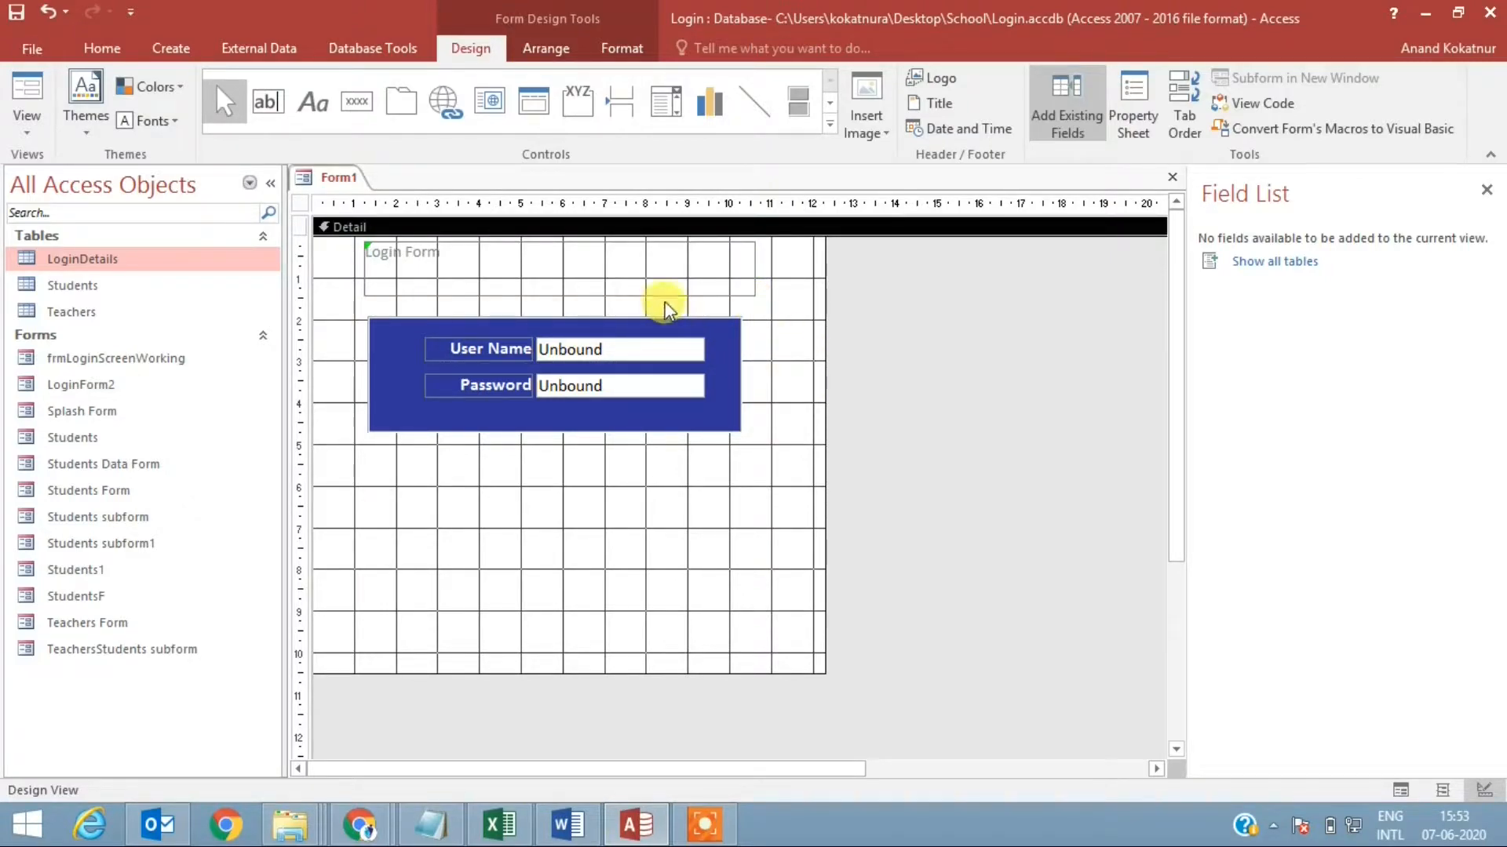
Format the Login Form label with the blue fill, font size 28, centred alignment and bold text.
{"action": "left_click", "coordinate": [665, 295]}
{"action": "left_click", "coordinate": [106, 48]}
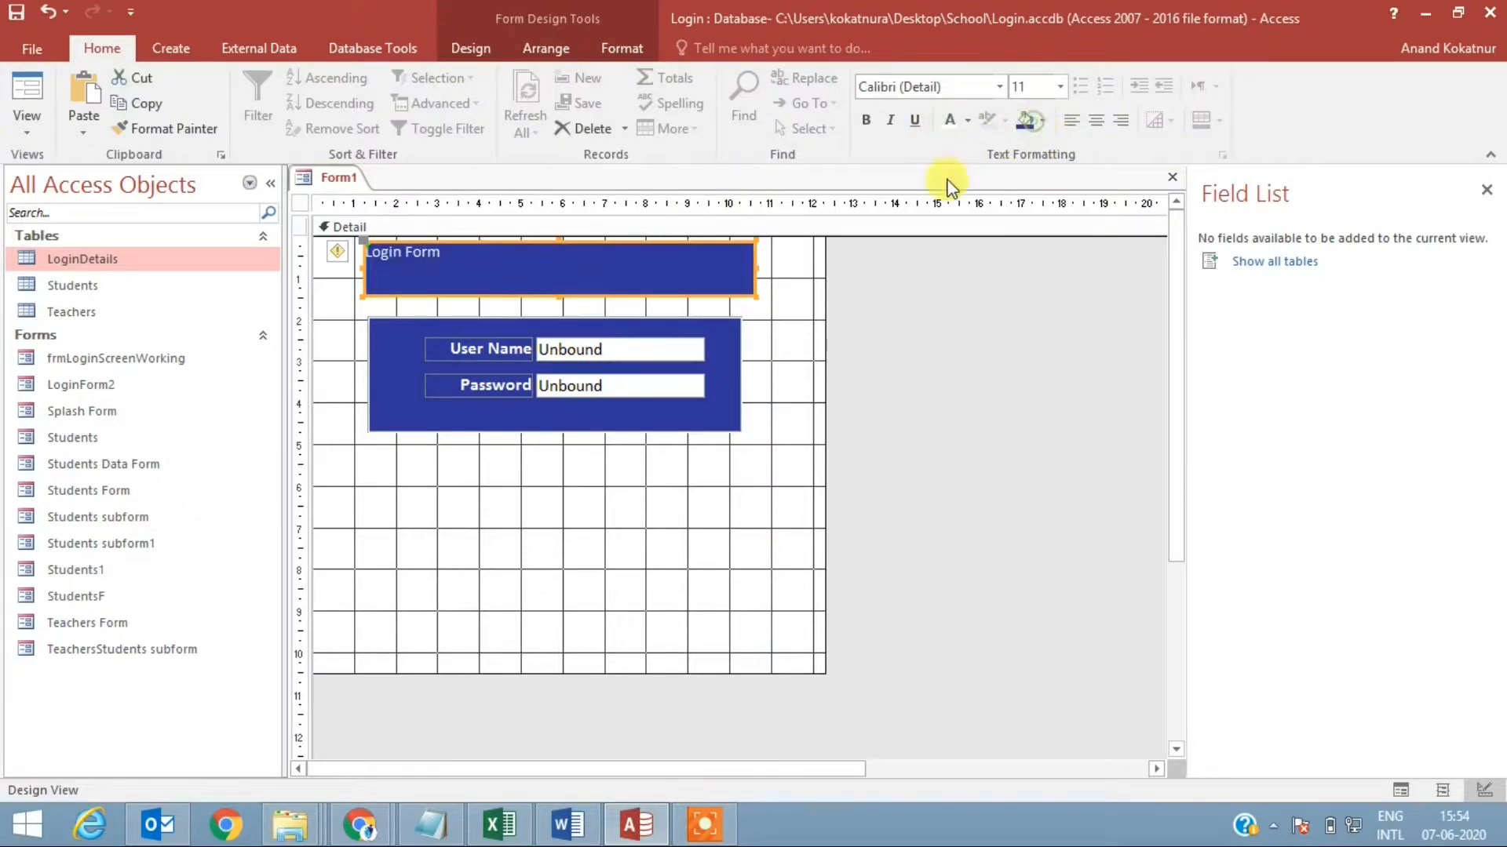
{"action": "left_click", "coordinate": [1030, 122]}
{"action": "left_click", "coordinate": [1059, 87]}
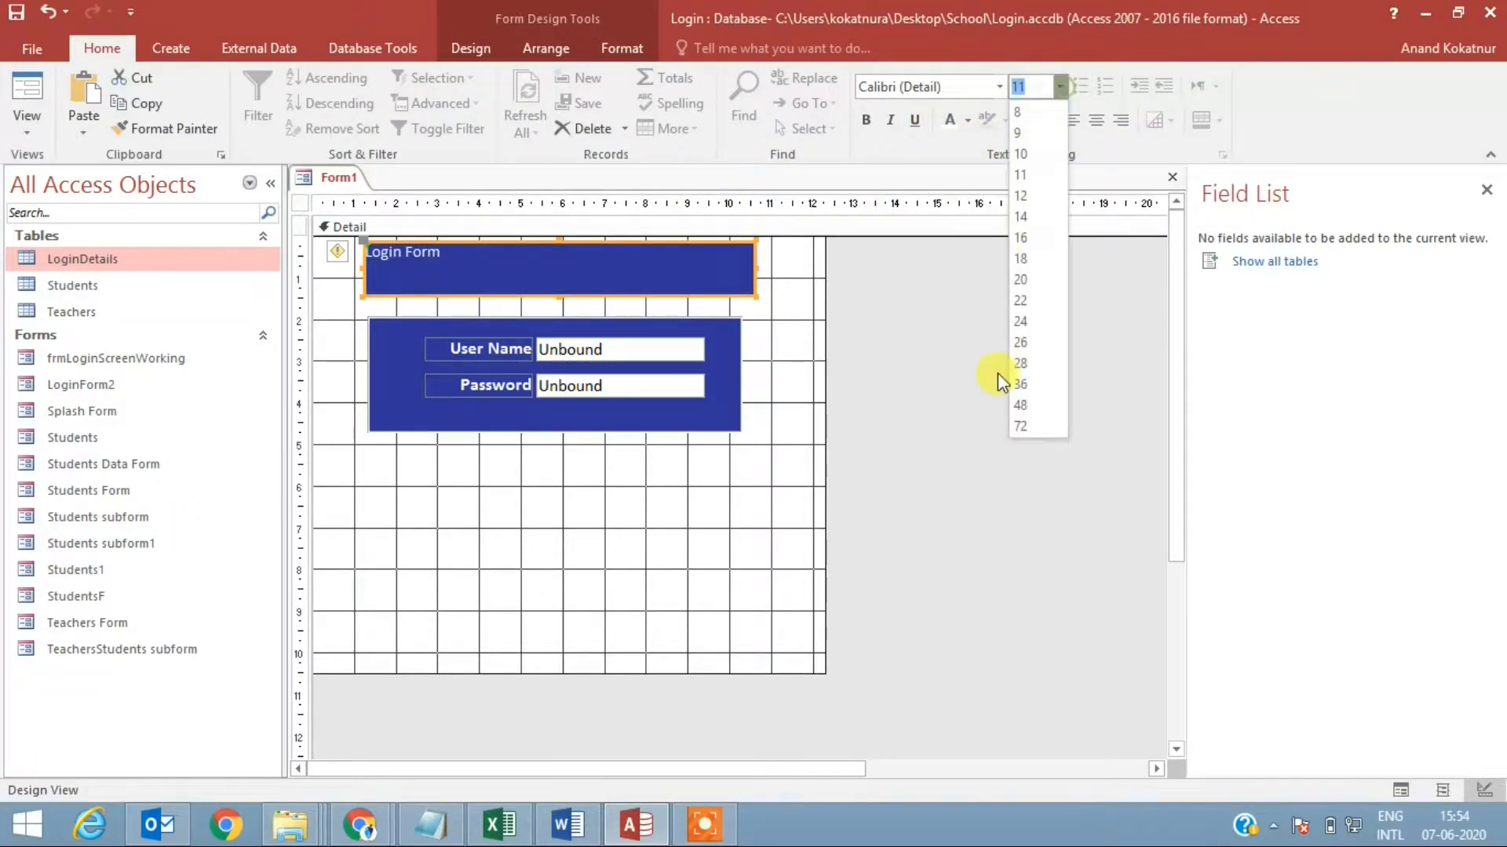
{"action": "left_click", "coordinate": [1021, 363]}
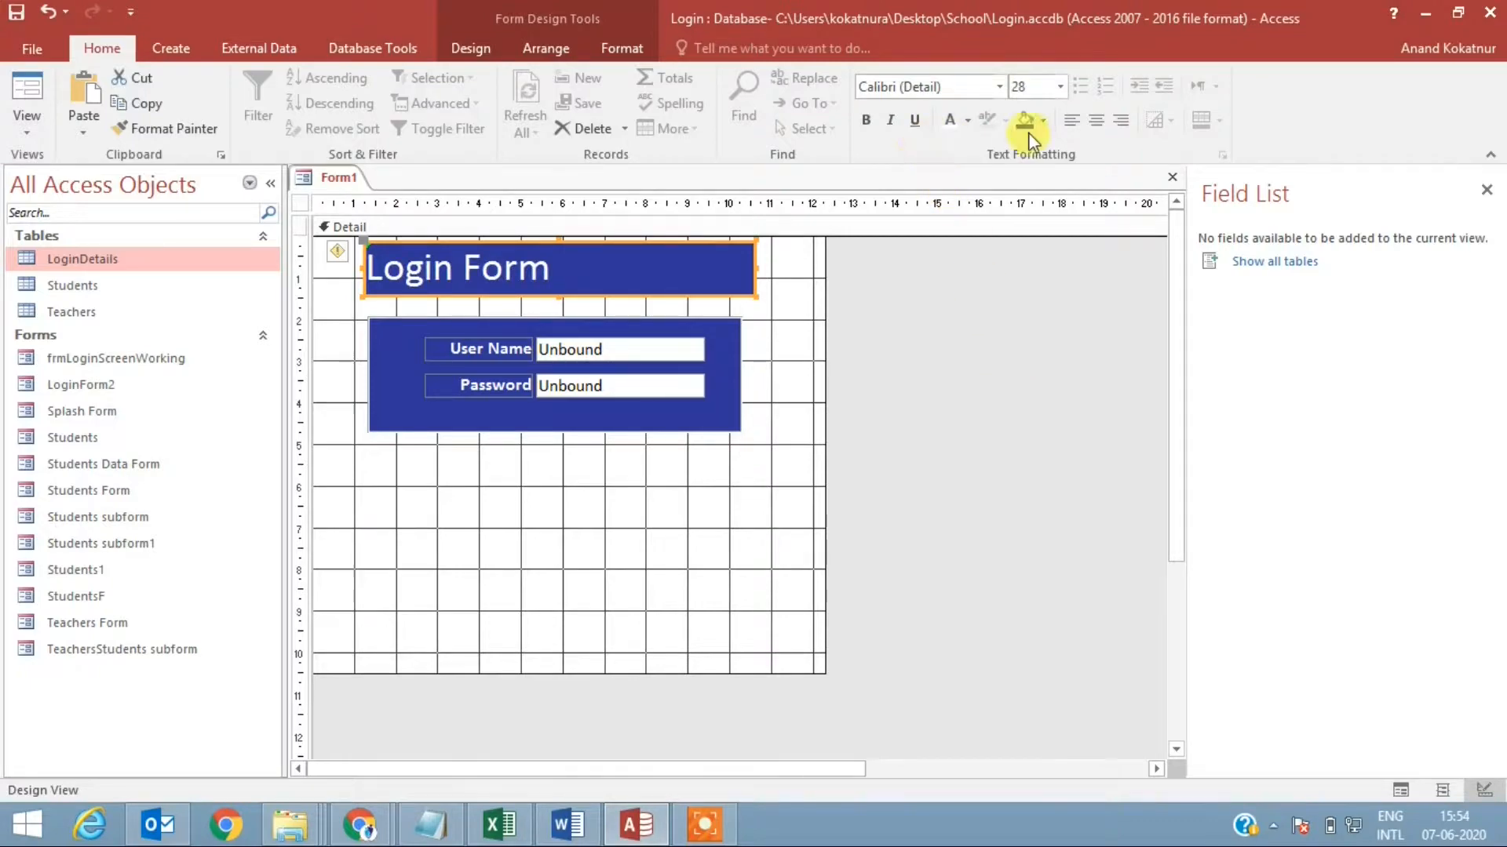
{"action": "left_click", "coordinate": [1089, 123]}
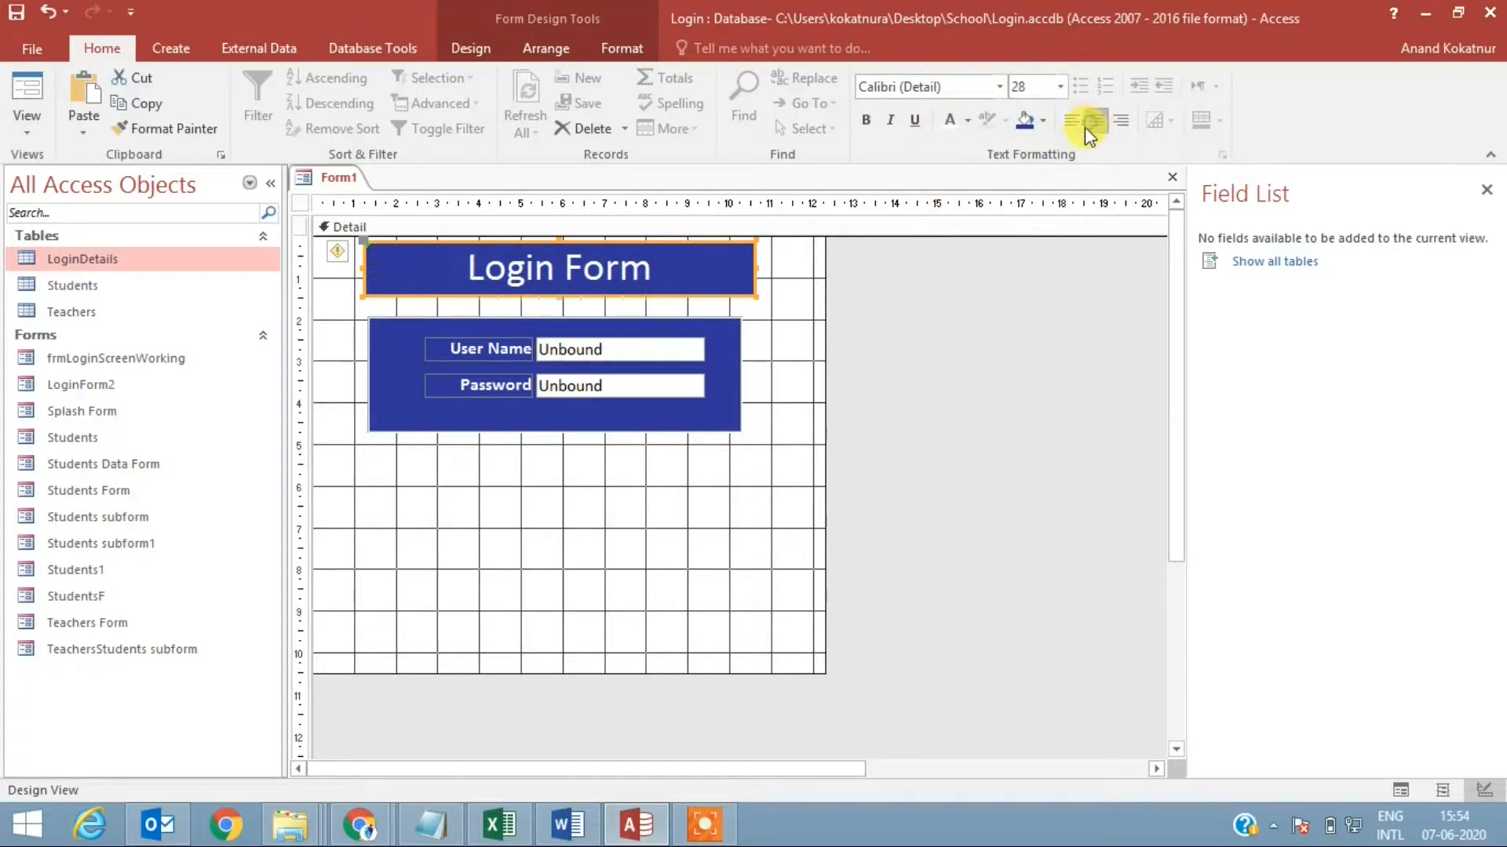
{"action": "left_click", "coordinate": [866, 121]}
{"action": "left_click", "coordinate": [928, 438]}
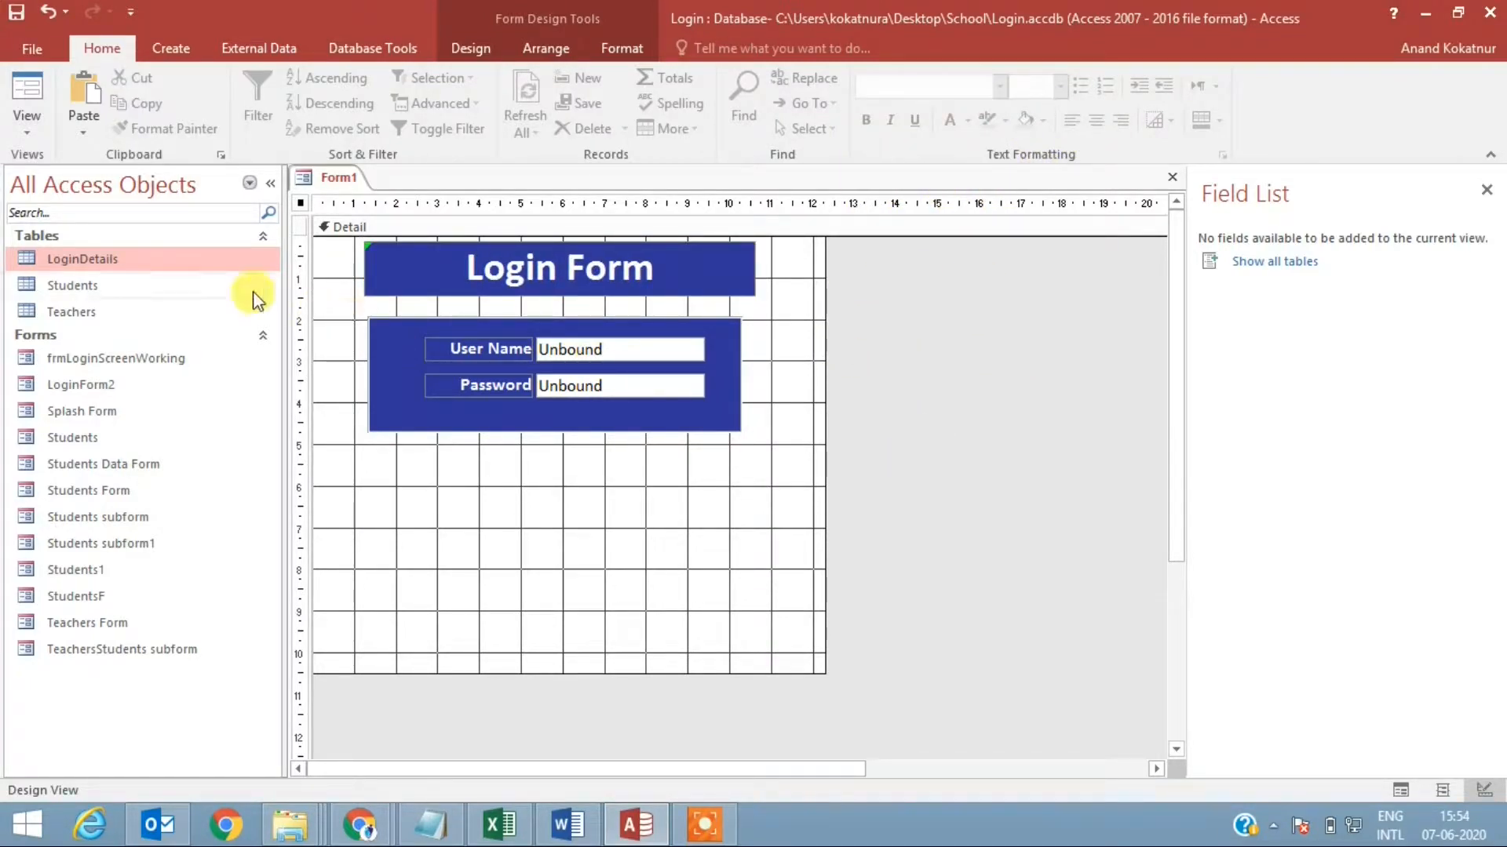
Save the form as FrmLoginTemp.
{"action": "right_click", "coordinate": [340, 176]}
{"action": "left_click", "coordinate": [398, 191]}
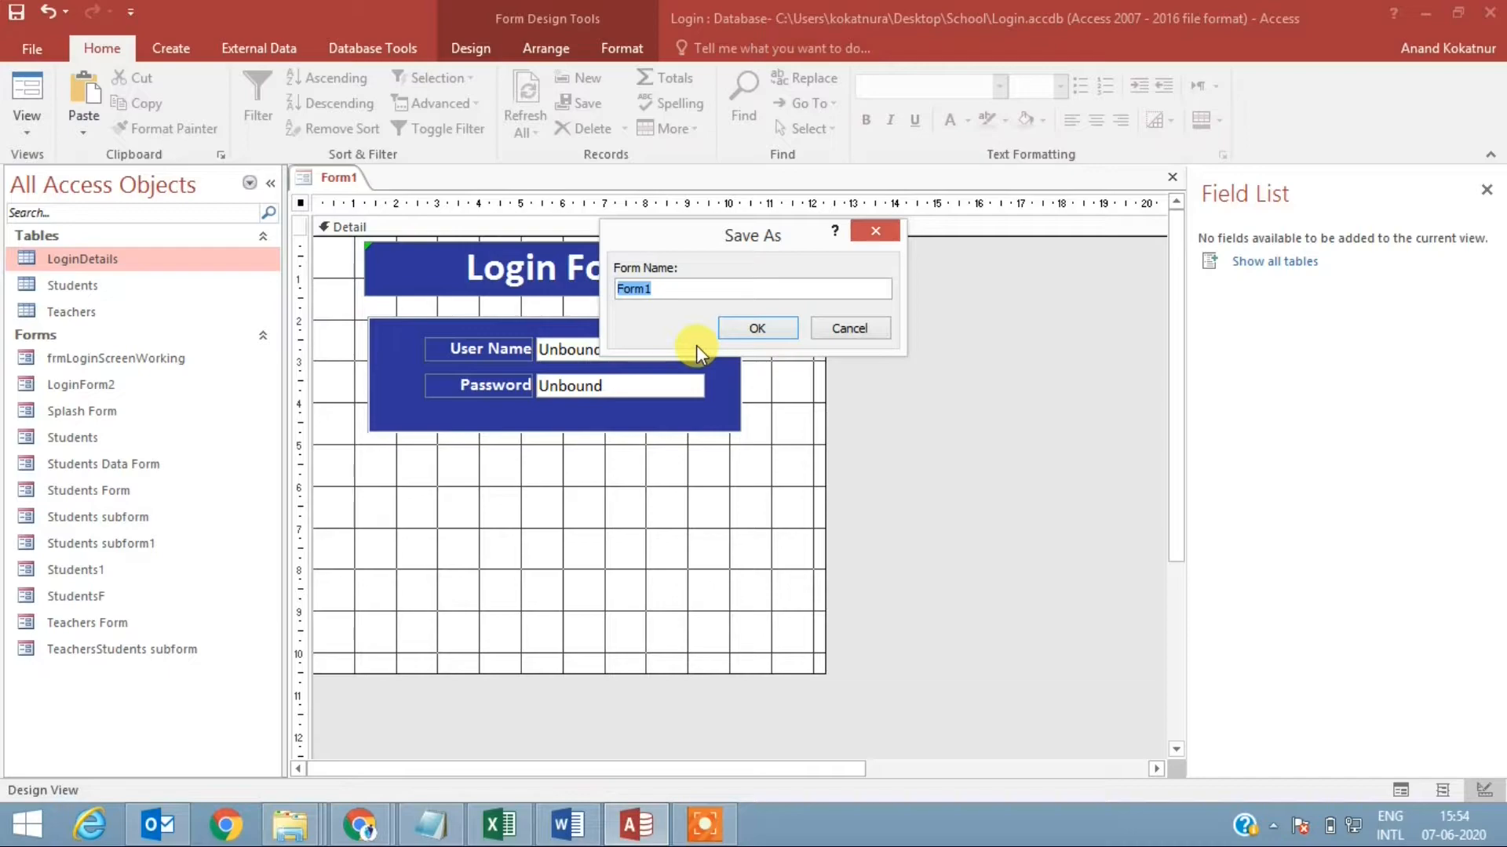
{"action": "type", "text": "Fr"}
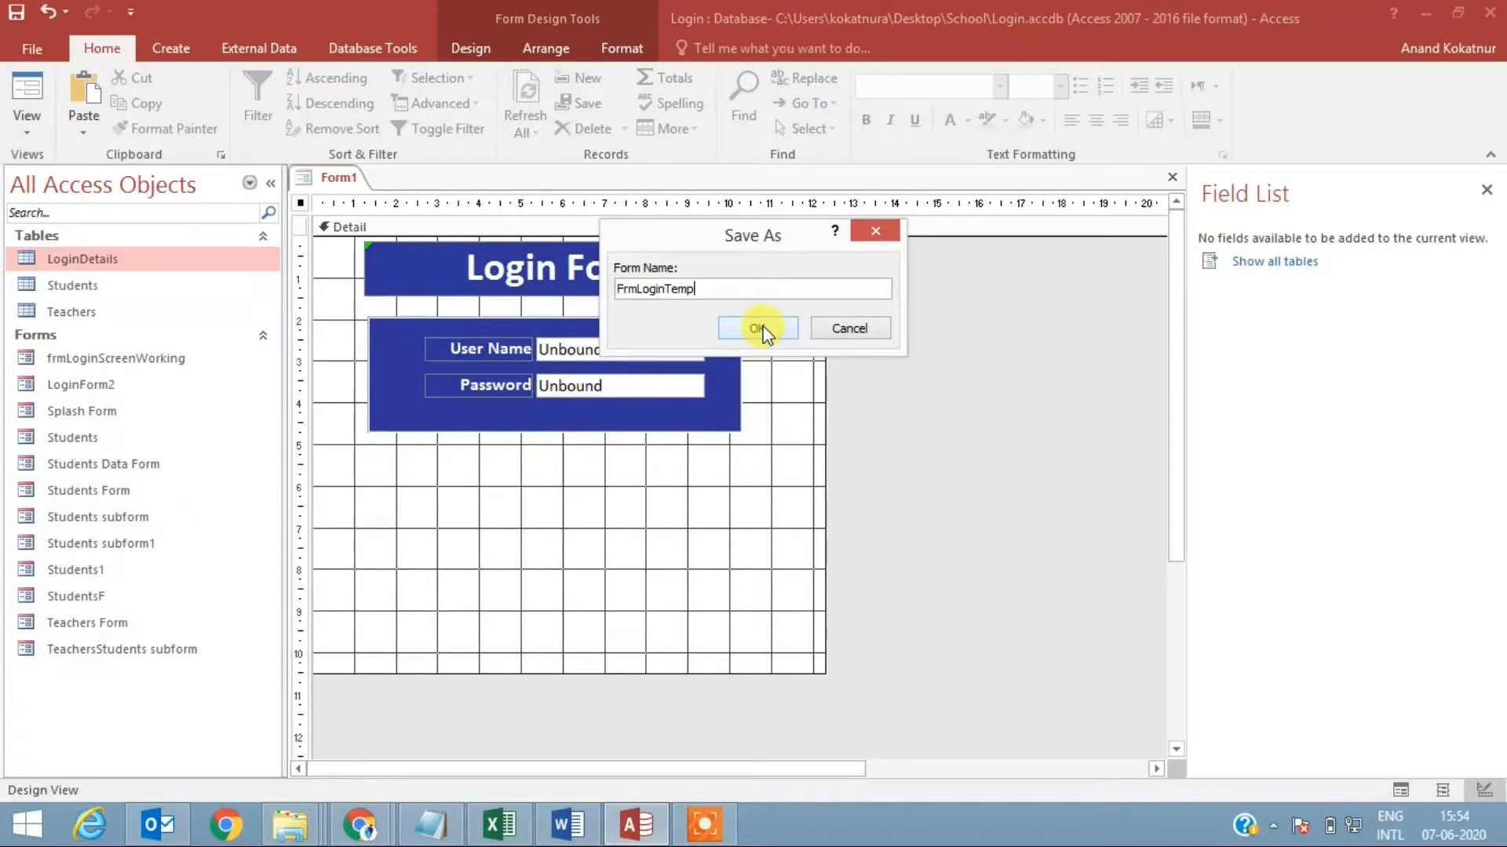
{"action": "left_click", "coordinate": [758, 328]}
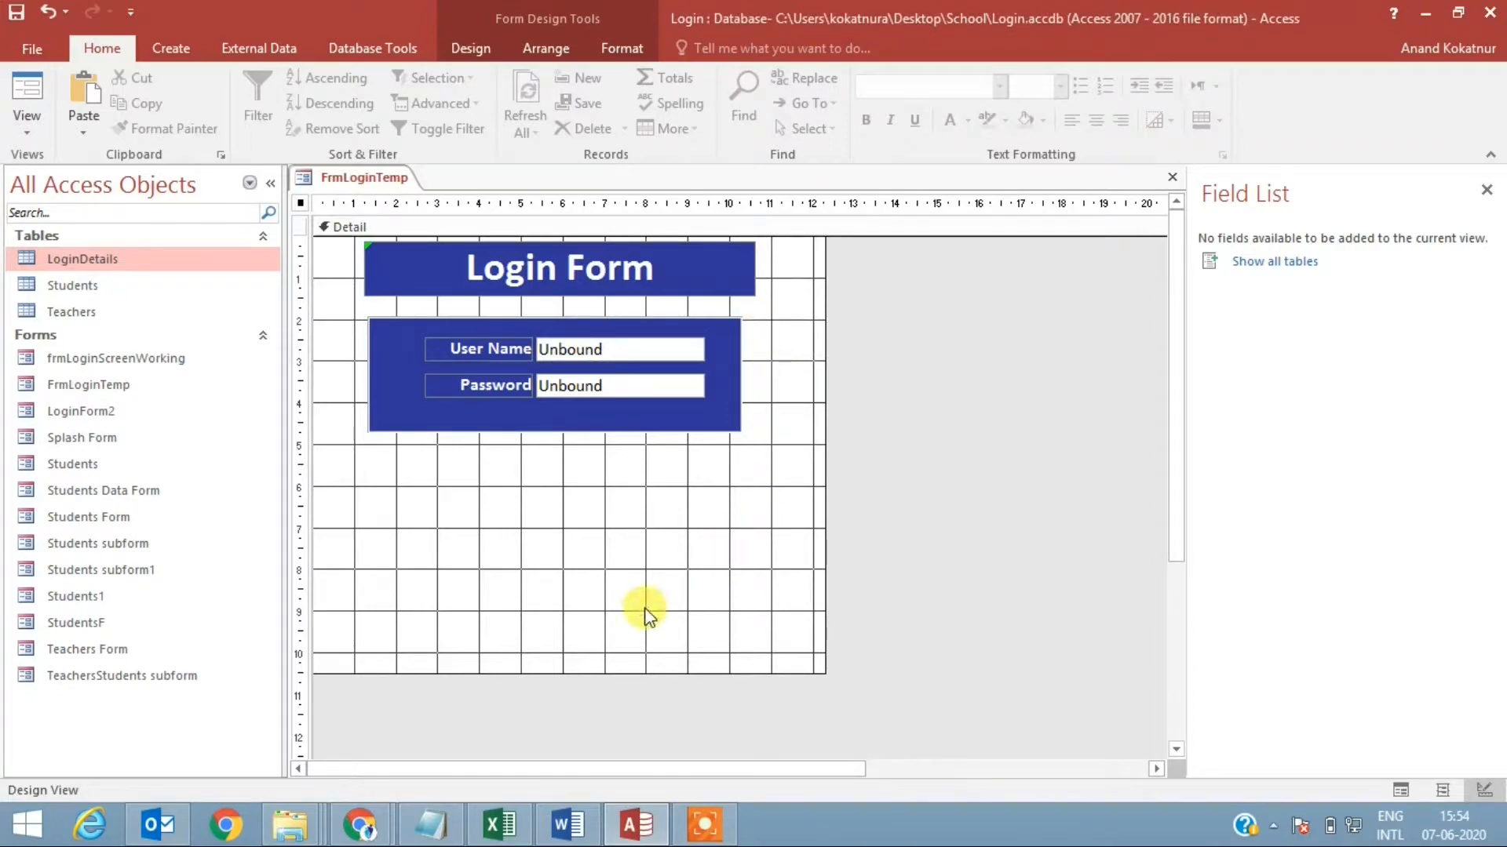
Shorten the Detail section to about 7.3 cm, and add a command button about 3.2 by 1 cm below the blue panel, cancelling its wizard.
{"action": "left_click_drag", "start_coordinate": [628, 675], "coordinate": [628, 542]}
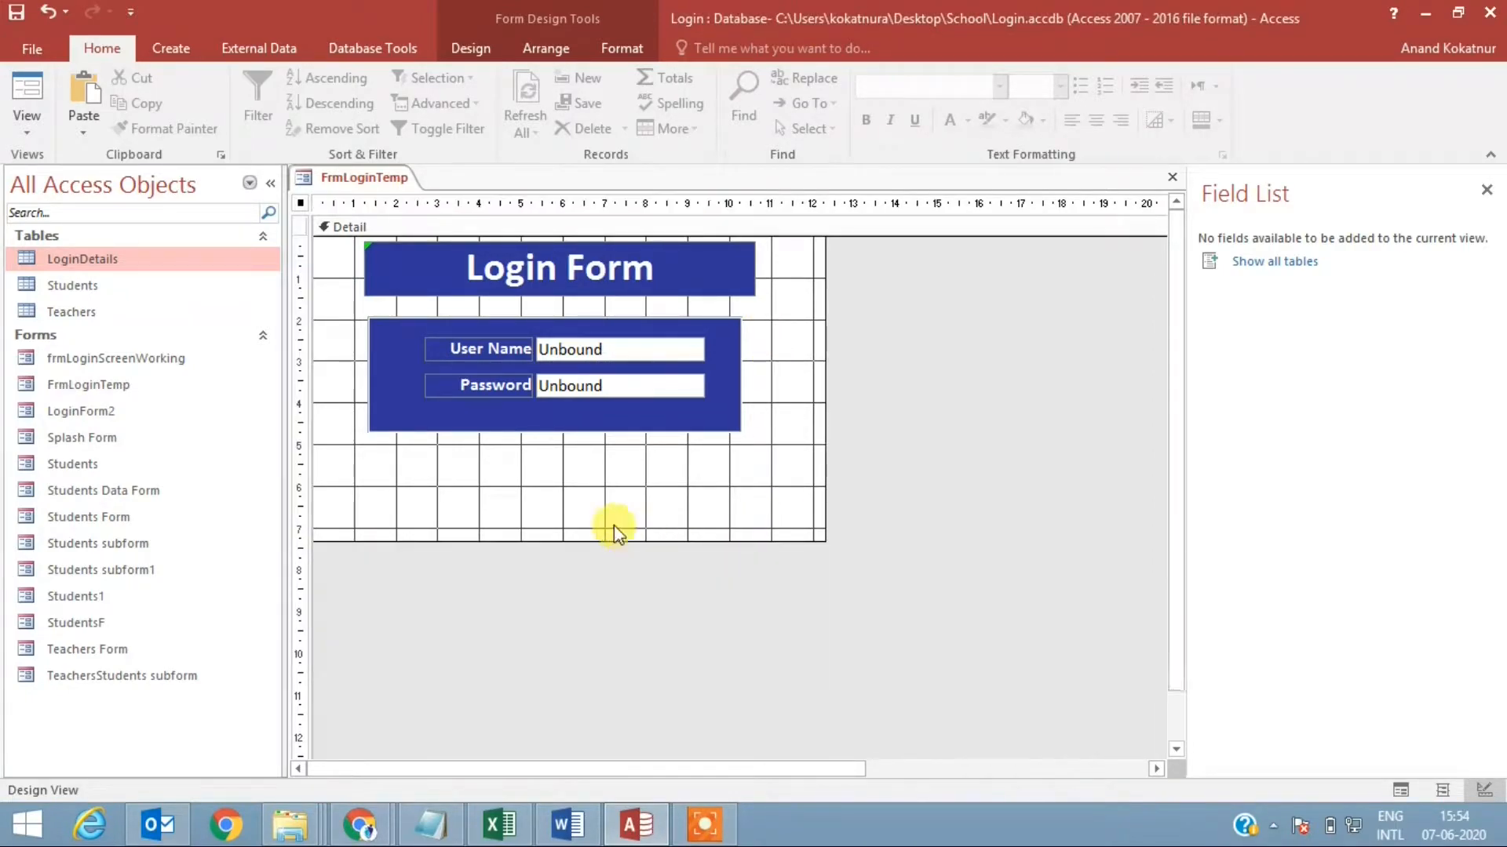
{"action": "left_click", "coordinate": [463, 47]}
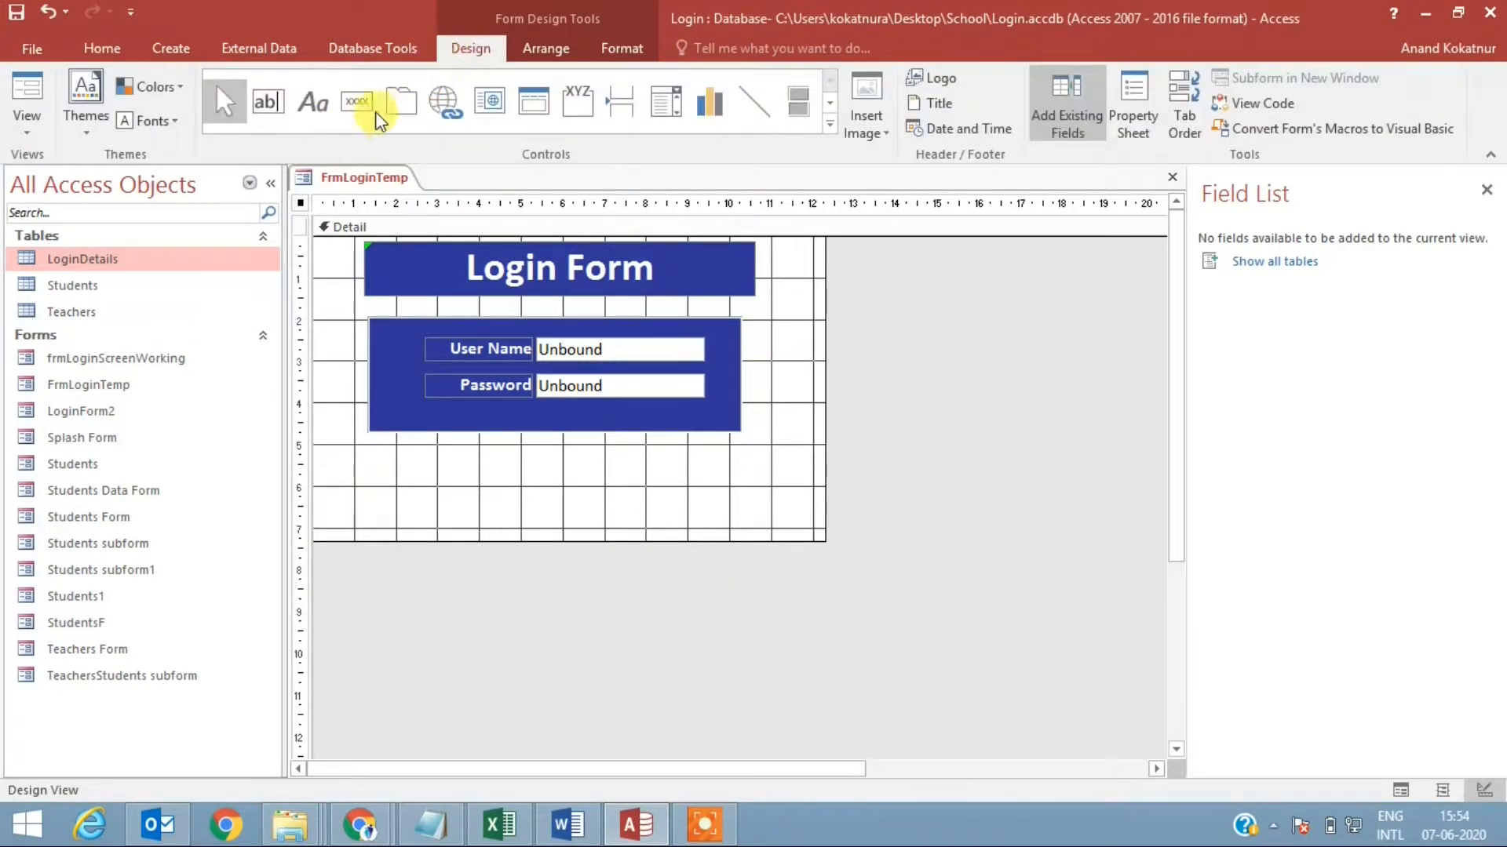
{"action": "left_click", "coordinate": [351, 104]}
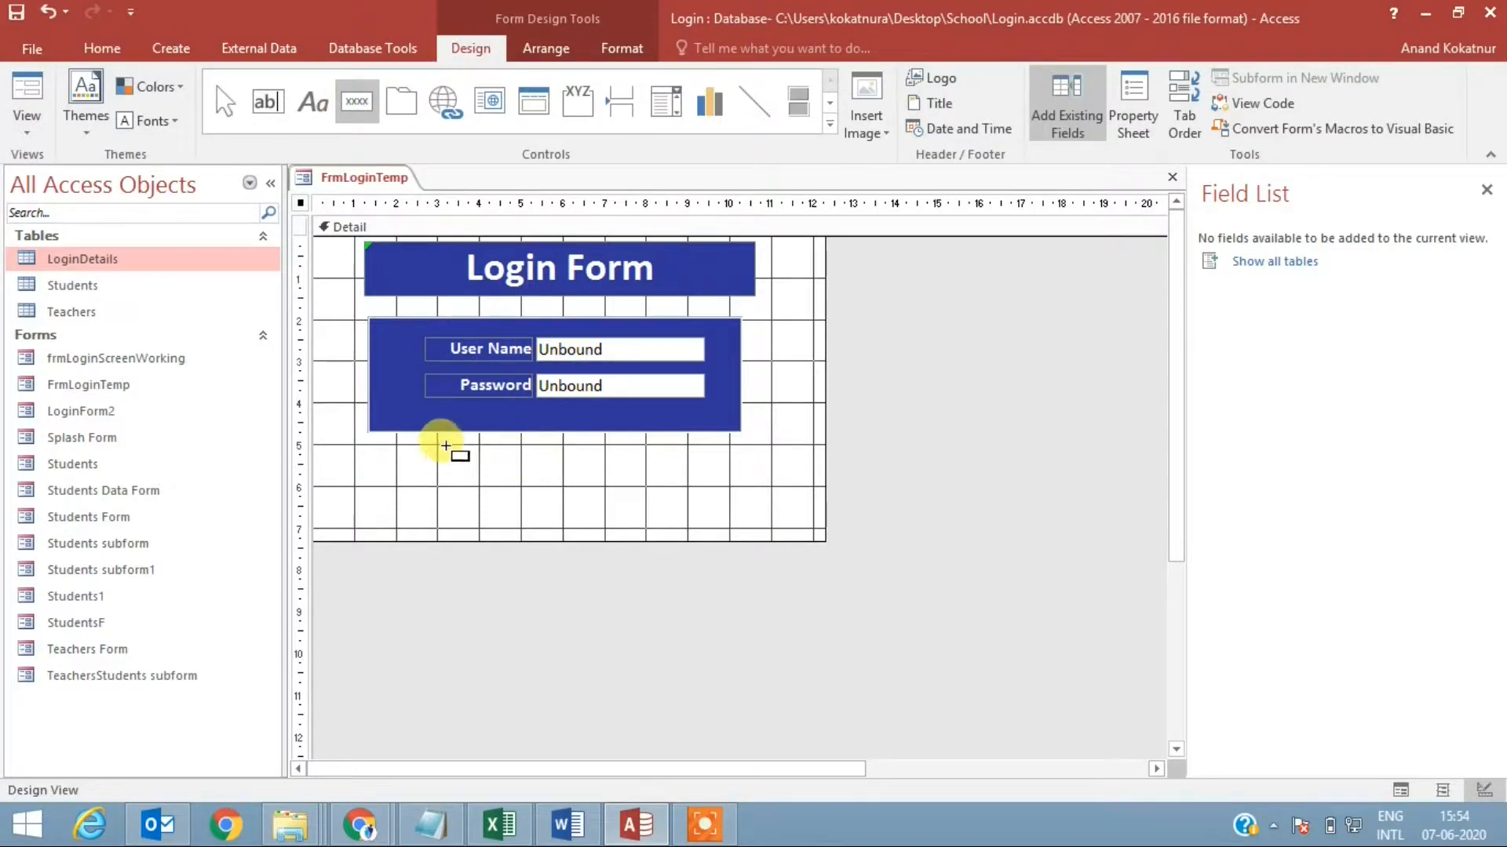
{"action": "left_click_drag", "start_coordinate": [444, 447], "coordinate": [578, 495]}
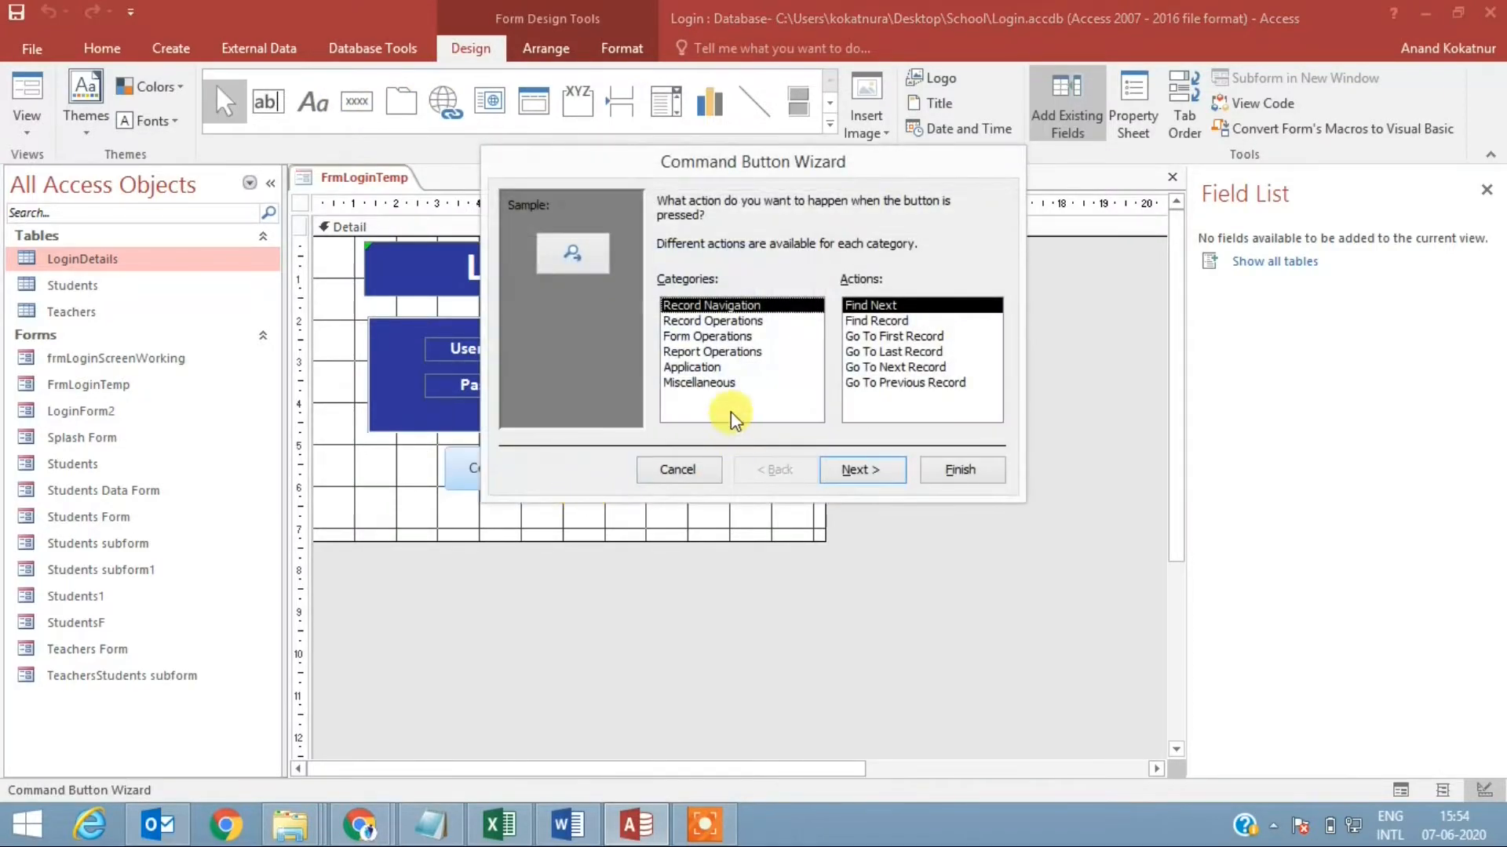
{"action": "left_click", "coordinate": [856, 471]}
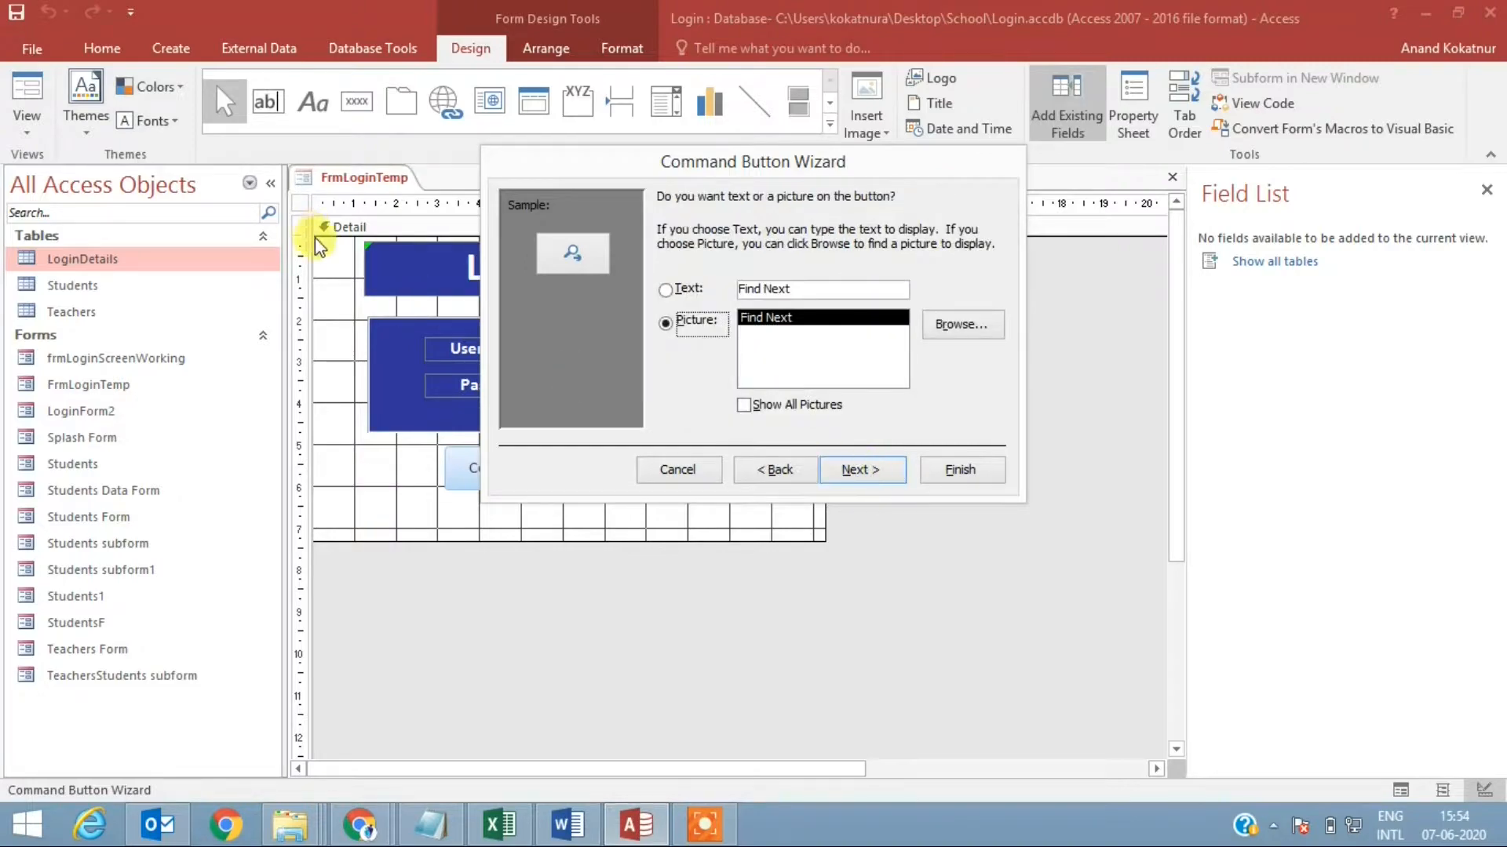
{"action": "left_click", "coordinate": [679, 469]}
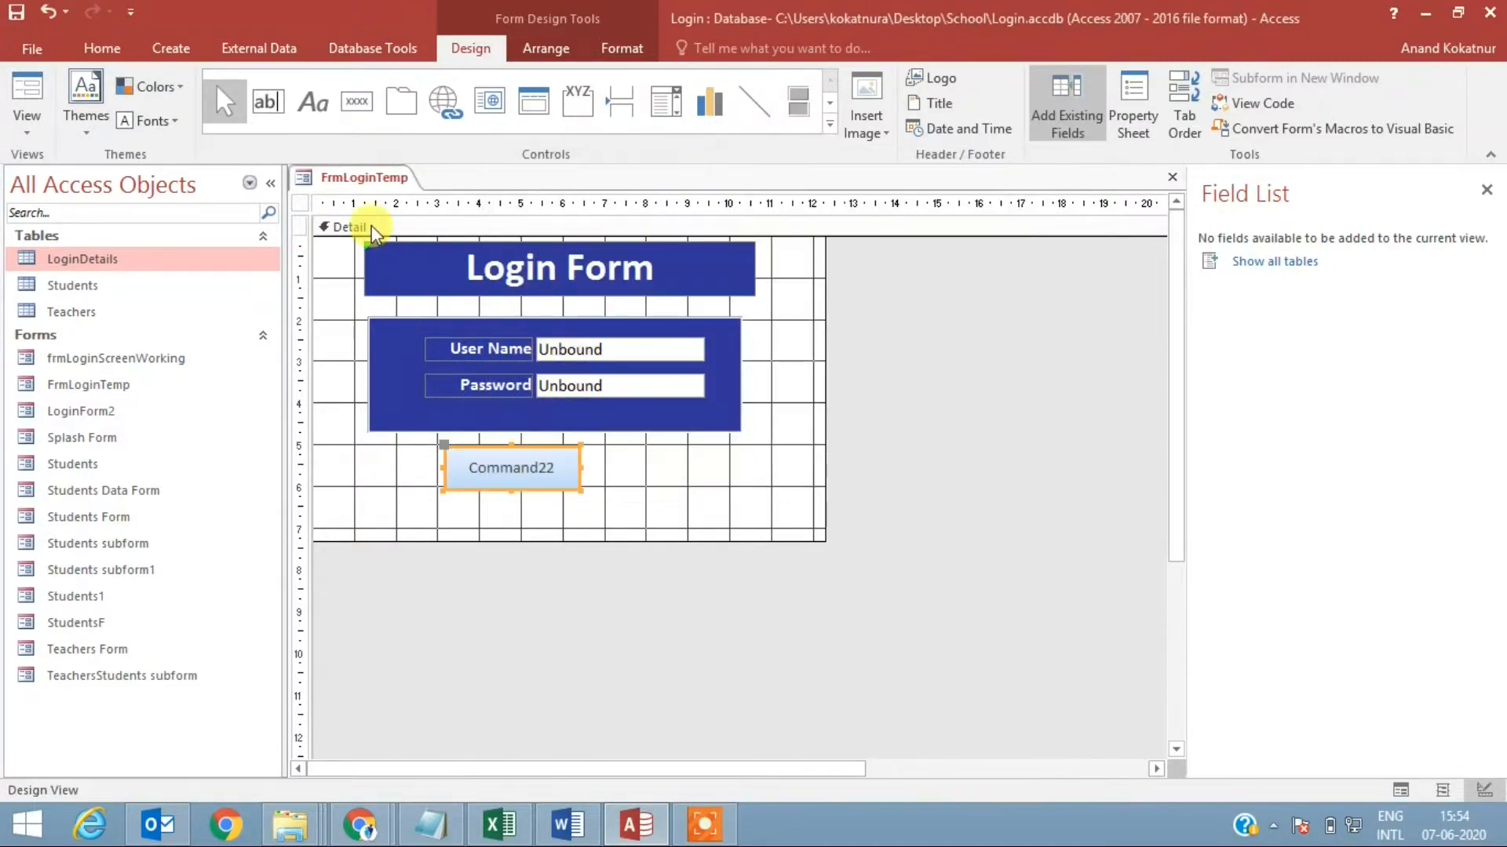
Add a second command button of similar size directly to the right of the first, without the wizard.
{"action": "left_click", "coordinate": [349, 105]}
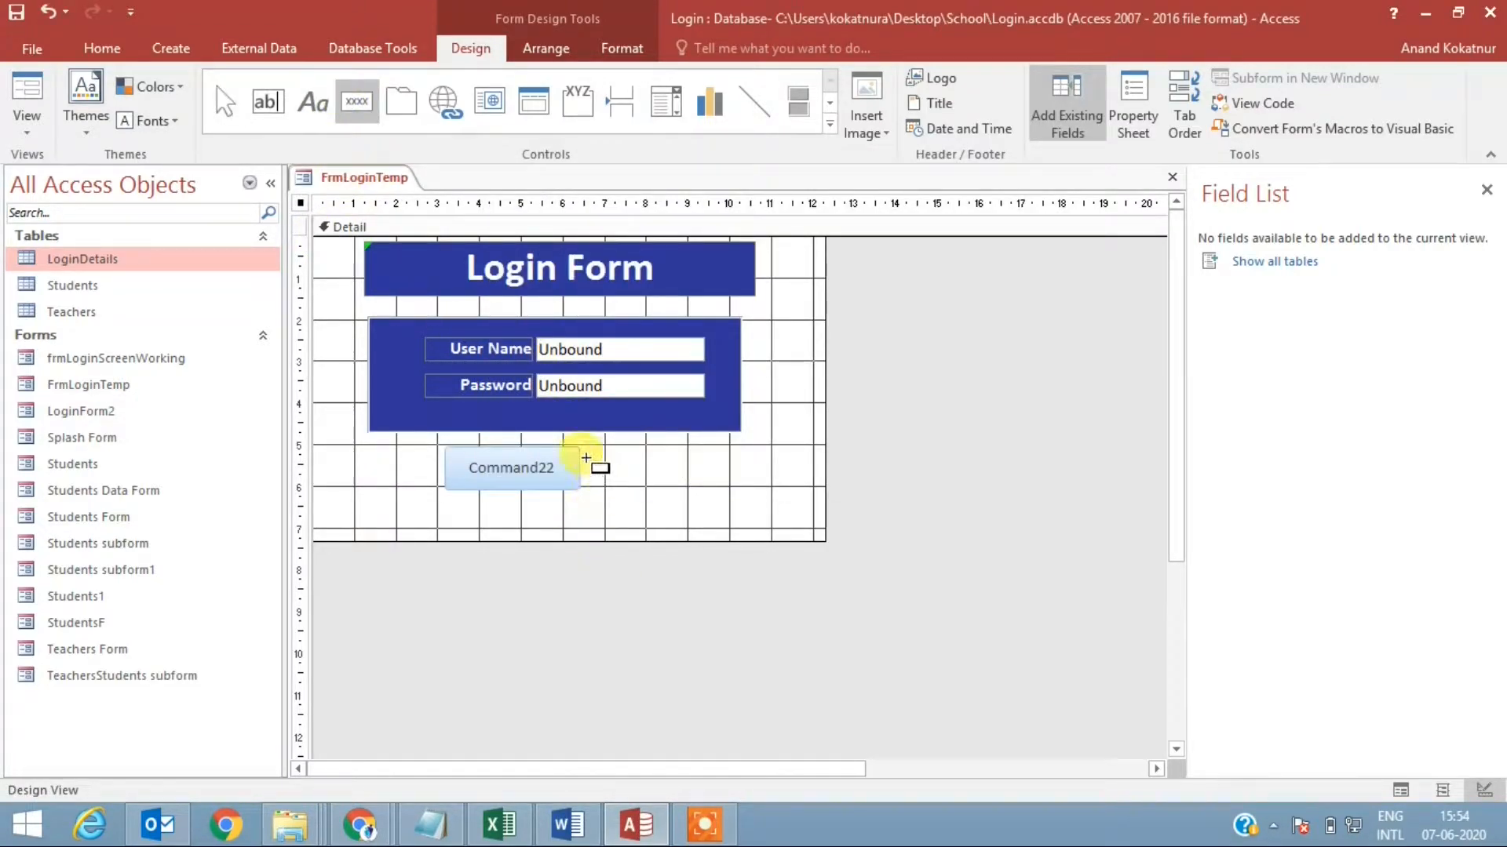
{"action": "left_click_drag", "start_coordinate": [604, 465], "coordinate": [726, 496]}
{"action": "left_click", "coordinate": [649, 471]}
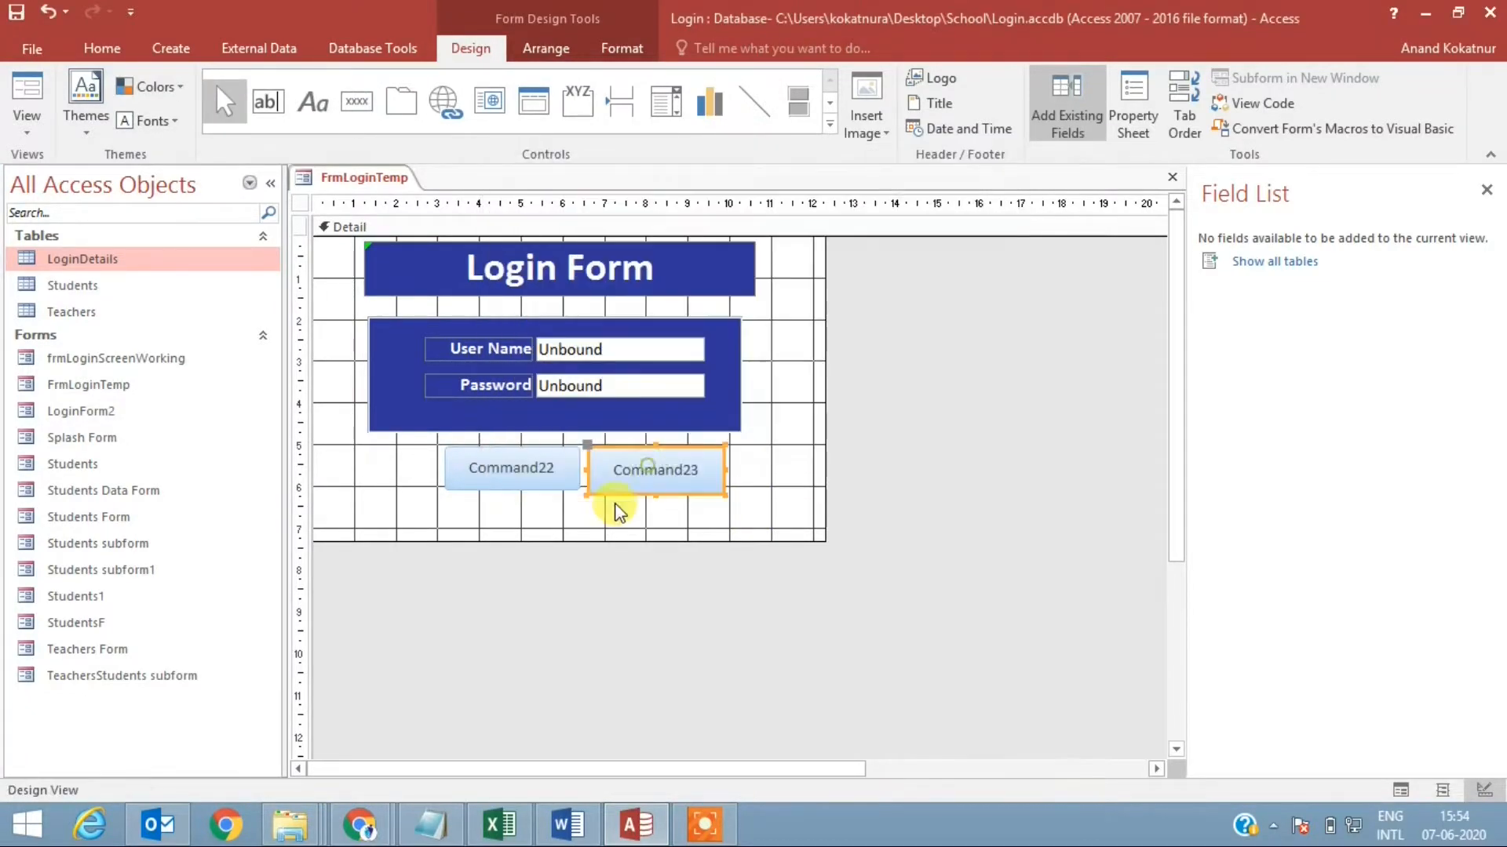
Set the captions of the two command buttons below the blue panel to Login and Cancel.
{"action": "double_click", "coordinate": [515, 466]}
{"action": "left_click_drag", "start_coordinate": [562, 467], "coordinate": [471, 465]}
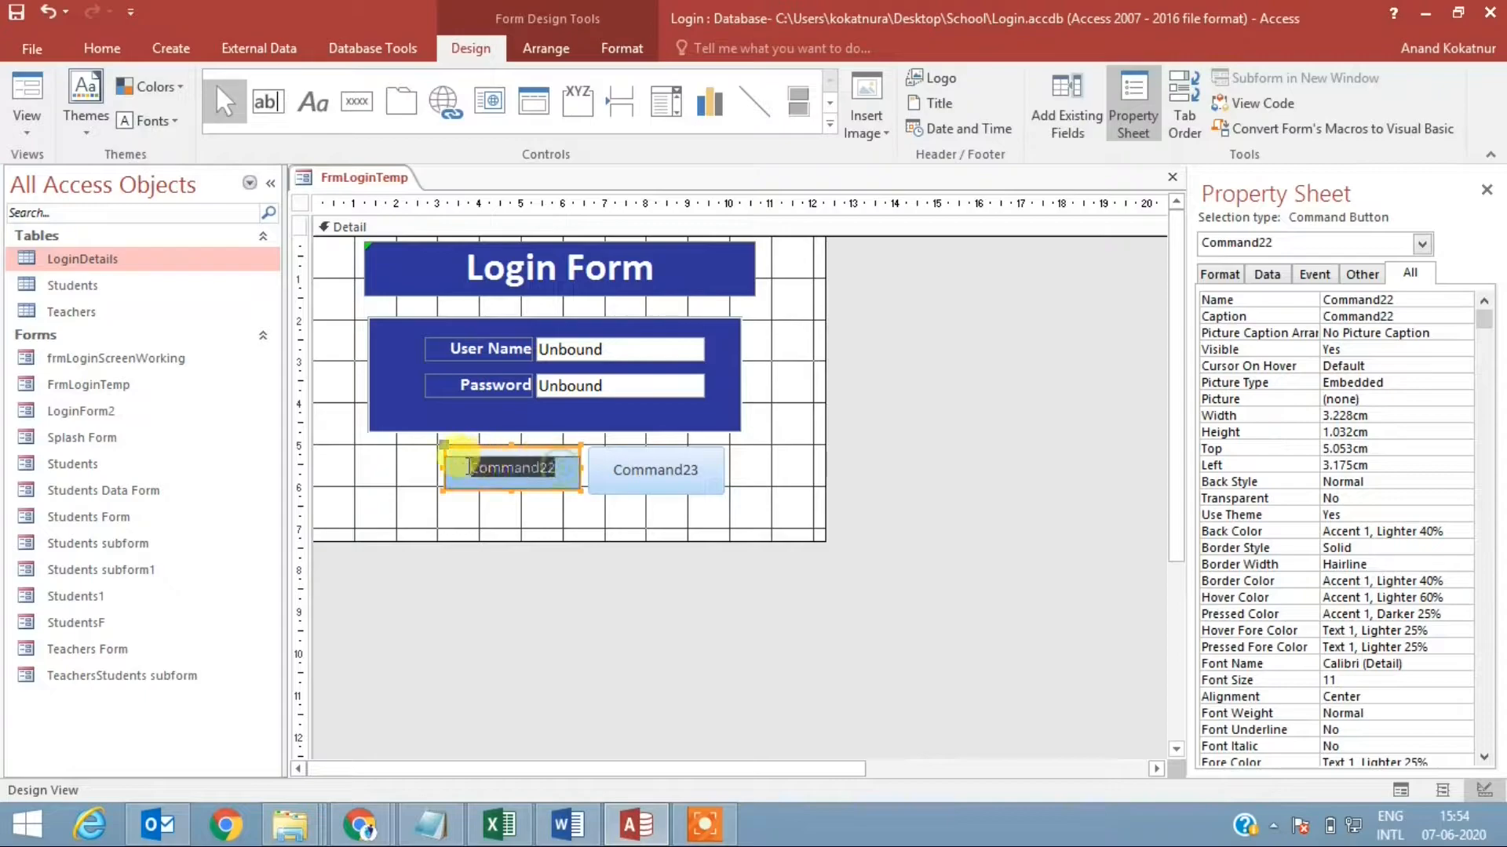
{"action": "type", "text": "Login"}
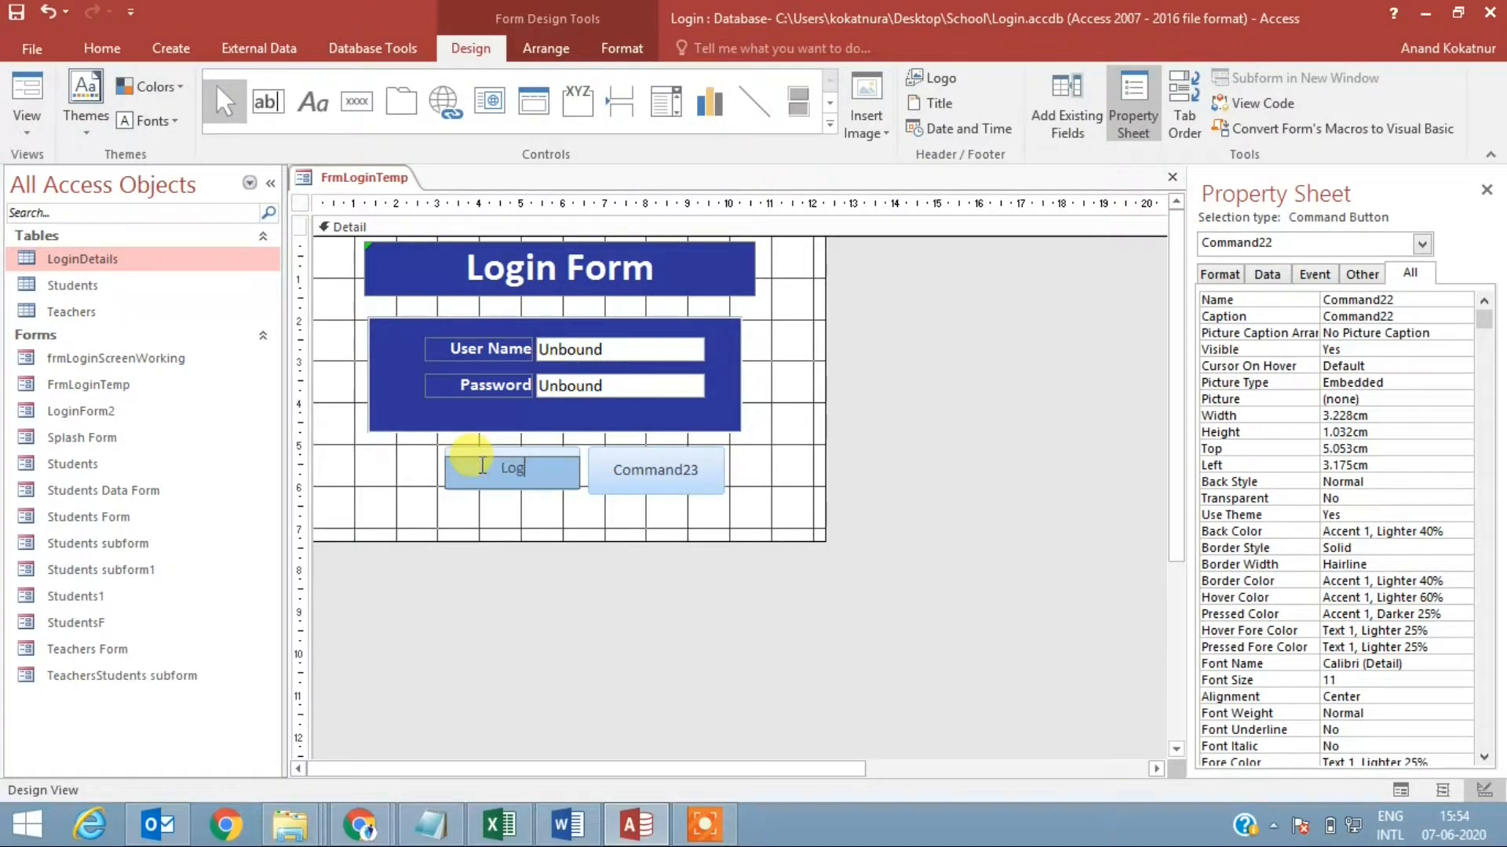
{"action": "left_click", "coordinate": [587, 503]}
{"action": "left_click", "coordinate": [628, 471]}
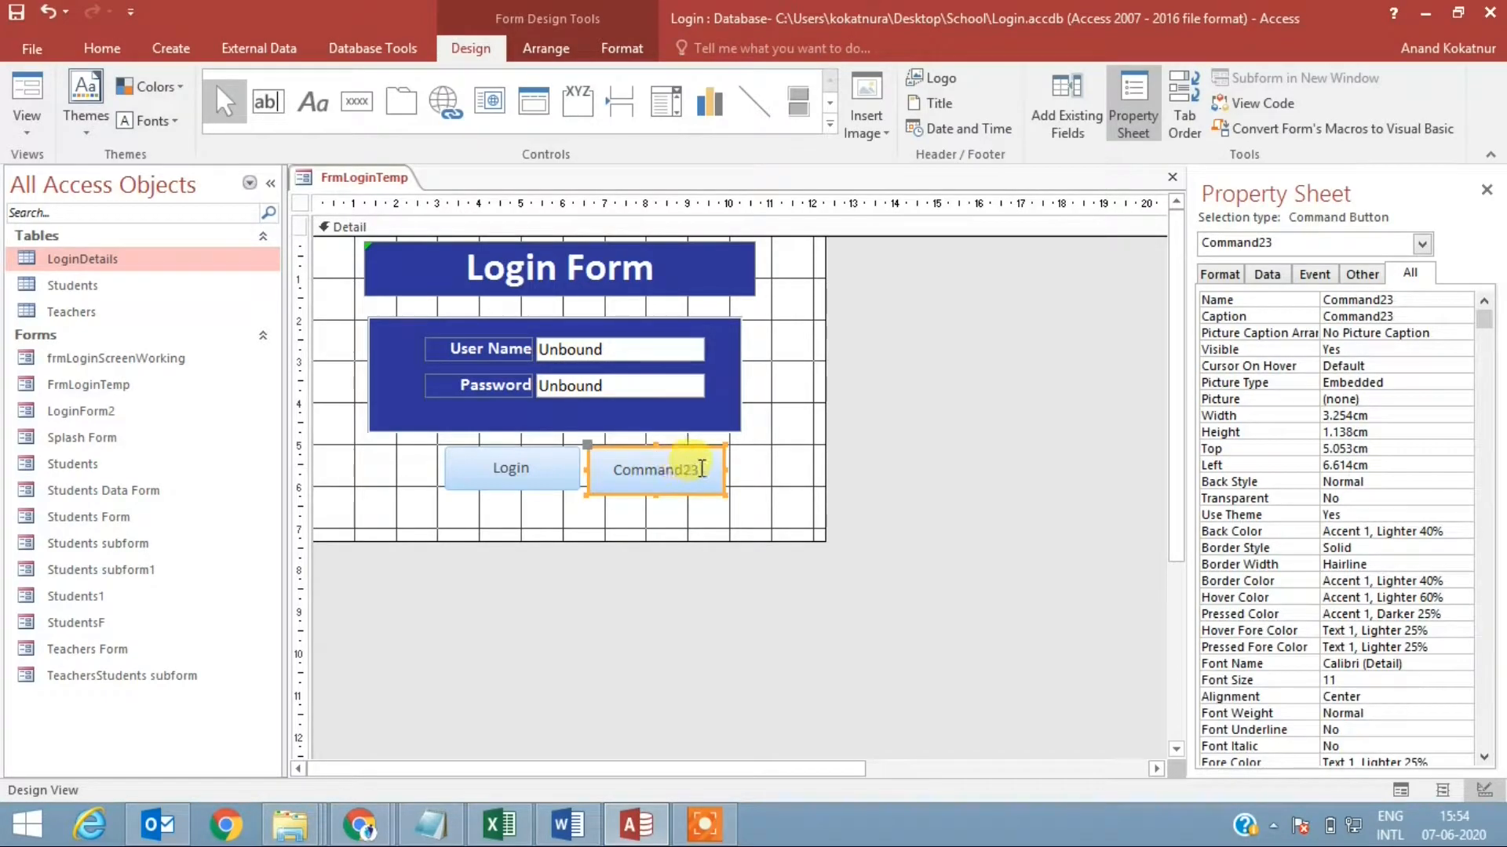
{"action": "left_click_drag", "start_coordinate": [668, 470], "coordinate": [544, 463]}
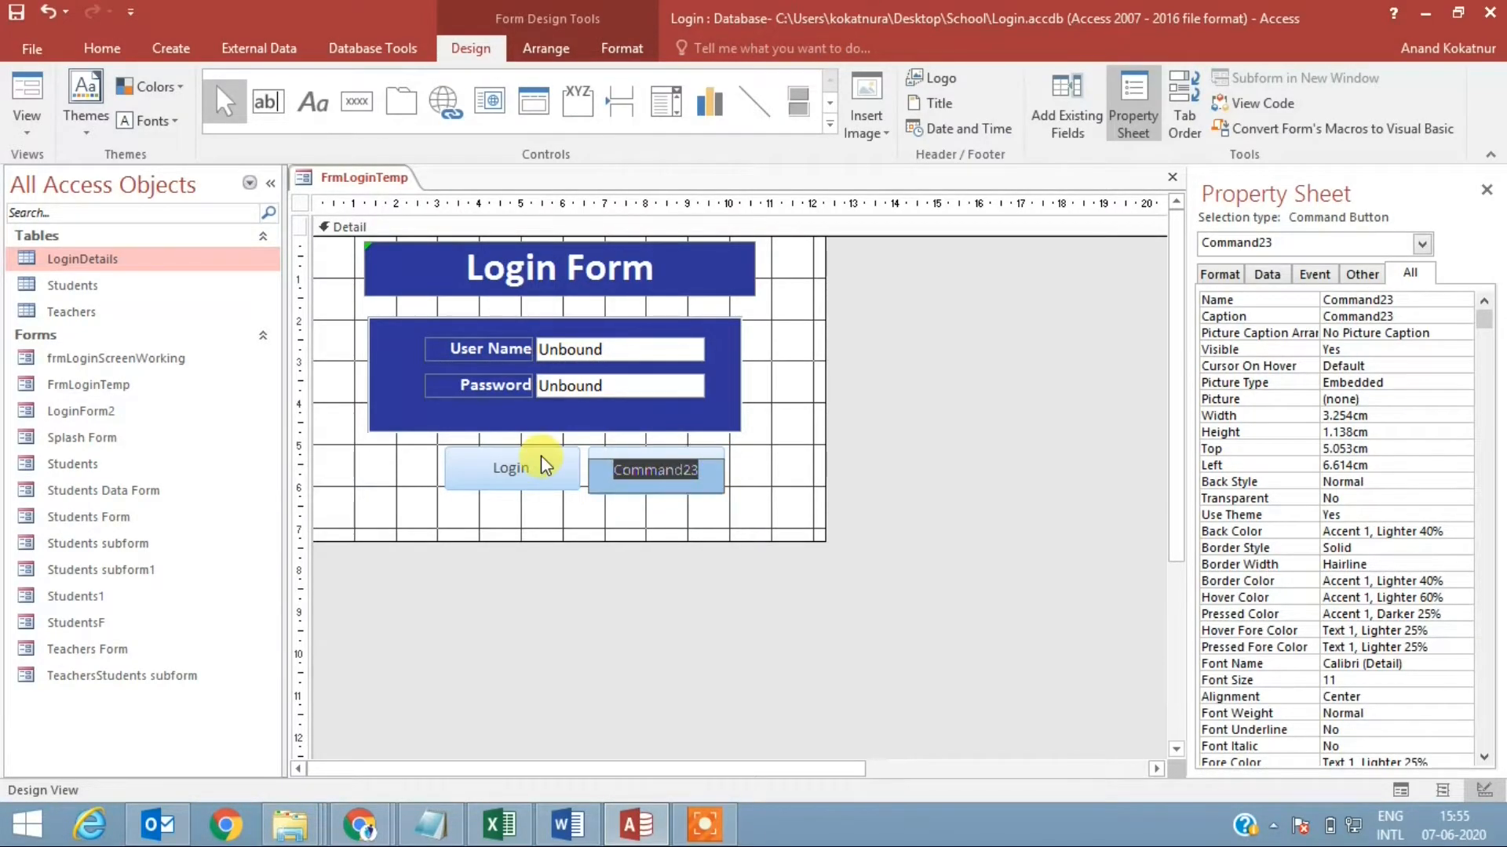
{"action": "type", "text": "Cancel"}
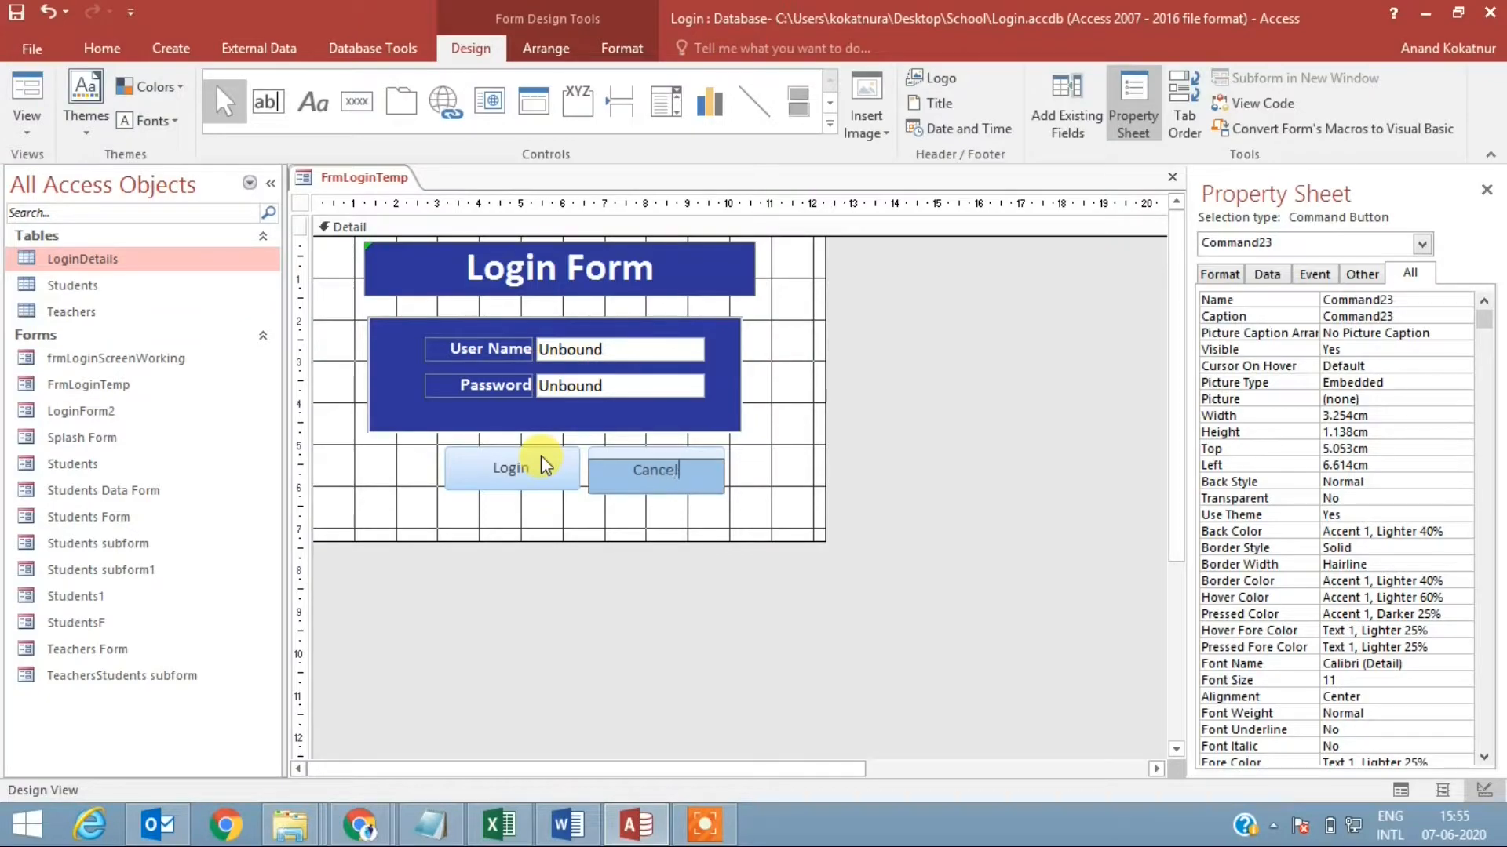
Move the Login and Cancel buttons together slightly left and up, to about 4.95 cm from the top of the Detail section.
{"action": "left_click_drag", "start_coordinate": [787, 517], "coordinate": [495, 470]}
{"action": "left_click", "coordinate": [687, 508]}
{"action": "left_click_drag", "start_coordinate": [722, 515], "coordinate": [451, 473]}
Make the Login and Cancel buttons the same size by matching them to the widest and the tallest.
{"action": "left_click", "coordinate": [543, 48]}
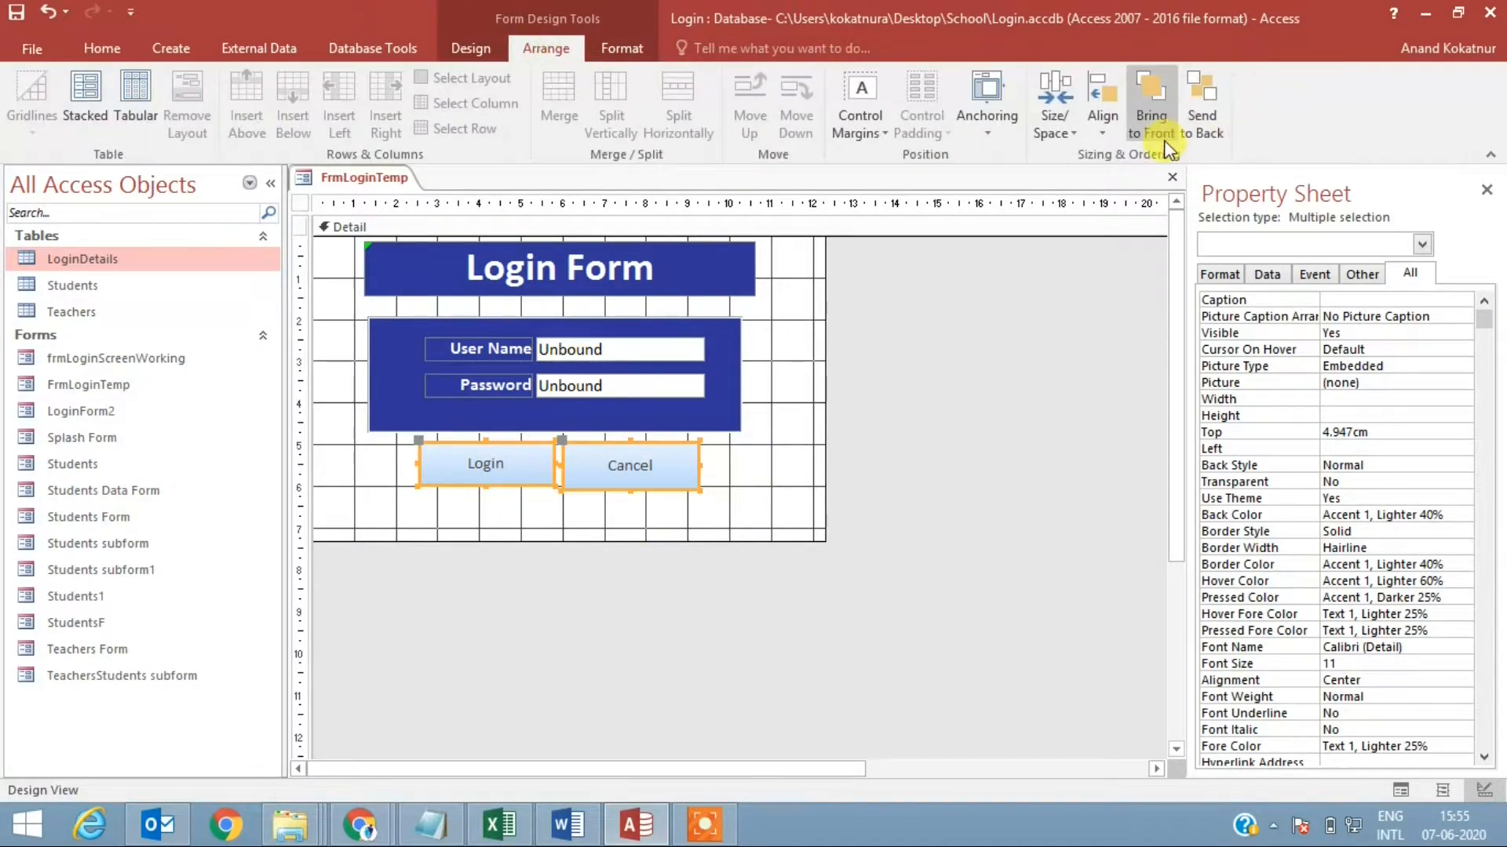
{"action": "left_click", "coordinate": [1055, 118]}
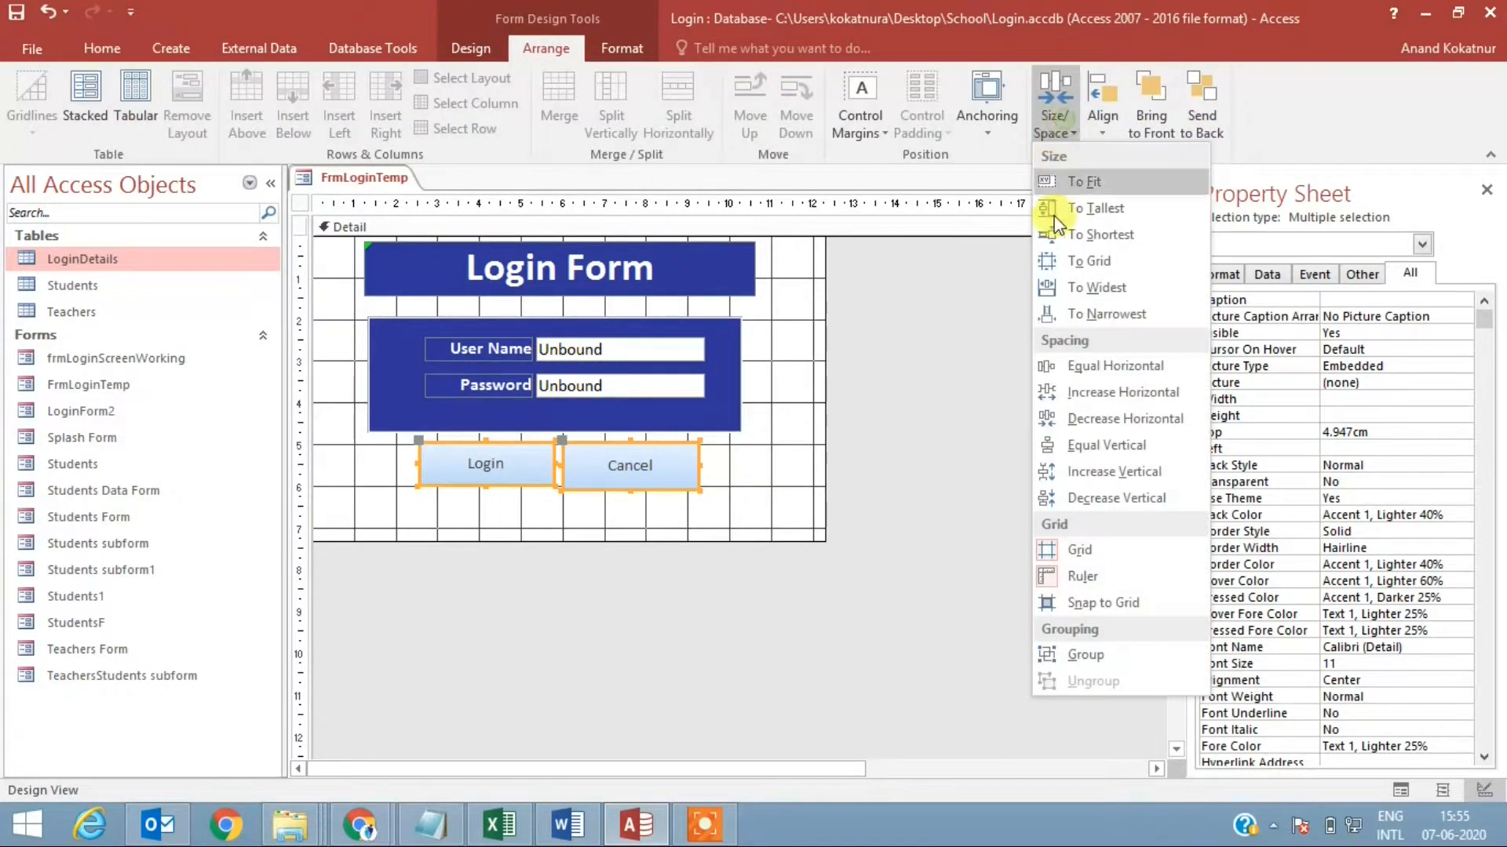
{"action": "left_click", "coordinate": [1102, 292]}
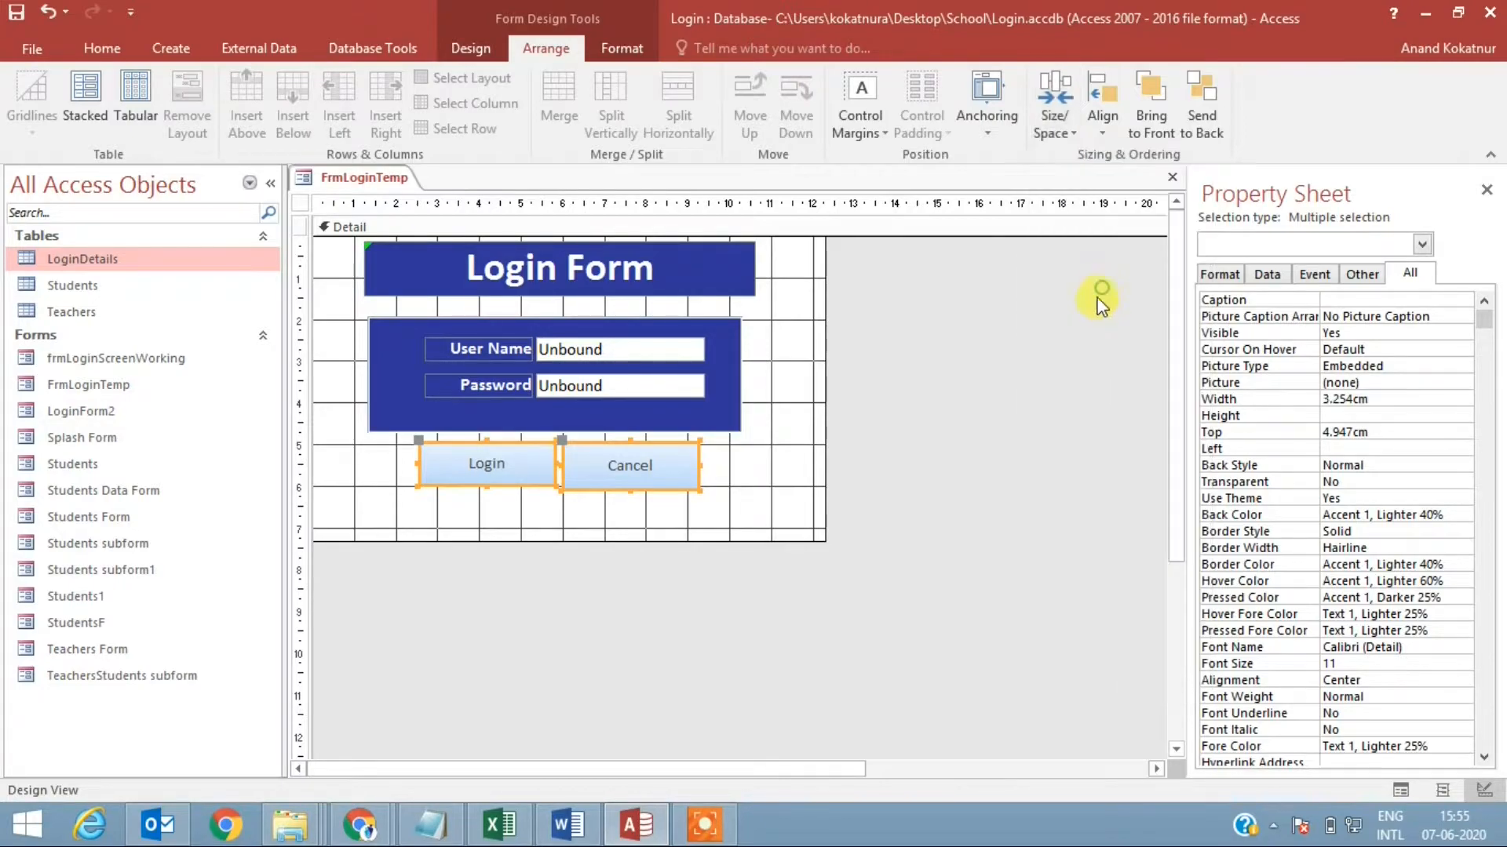
{"action": "left_click", "coordinate": [1043, 114]}
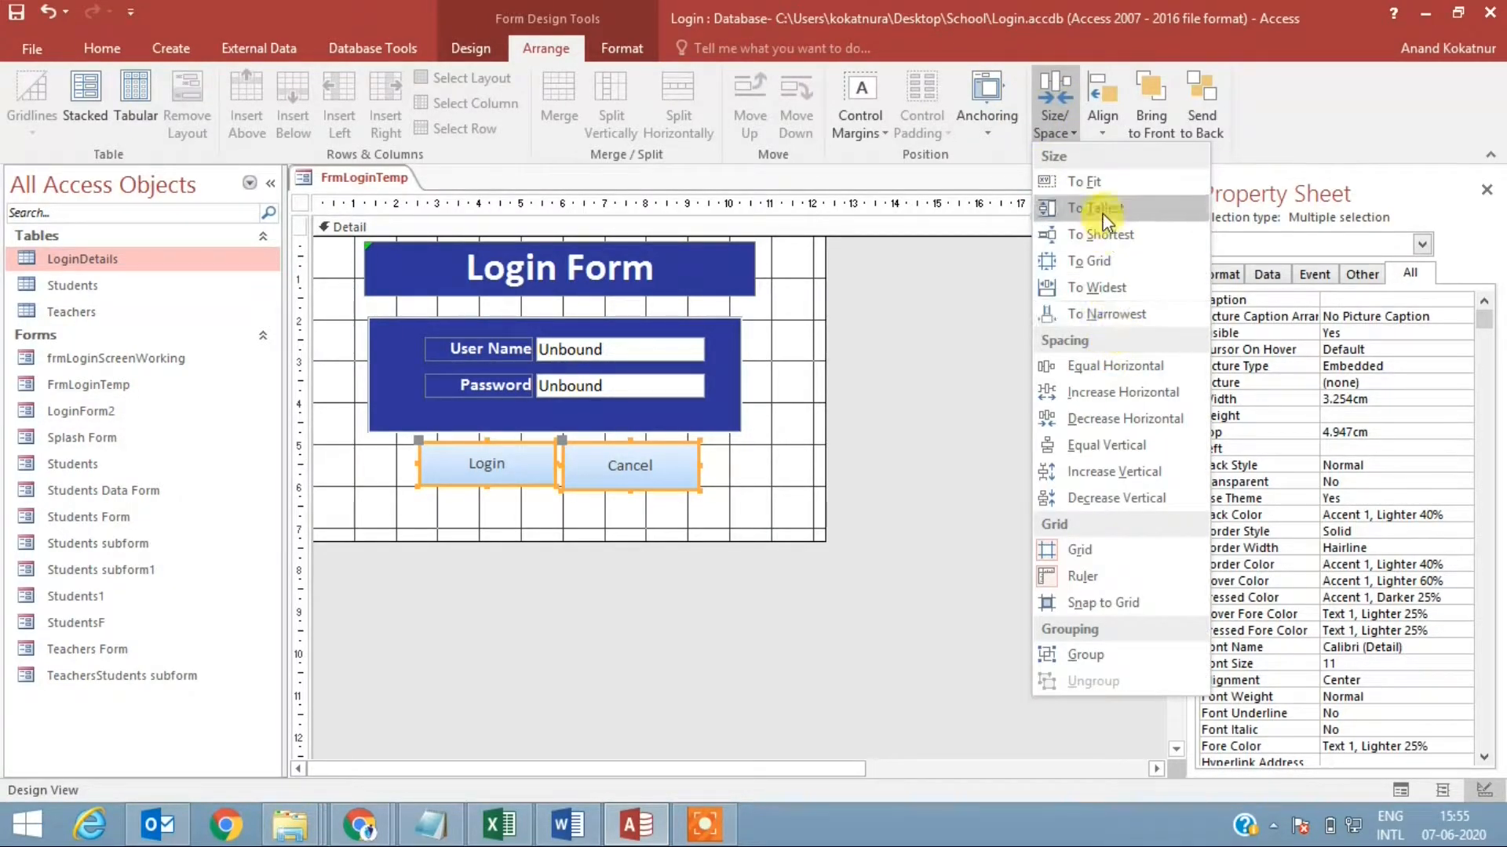
{"action": "left_click", "coordinate": [1083, 212]}
{"action": "left_click", "coordinate": [954, 417]}
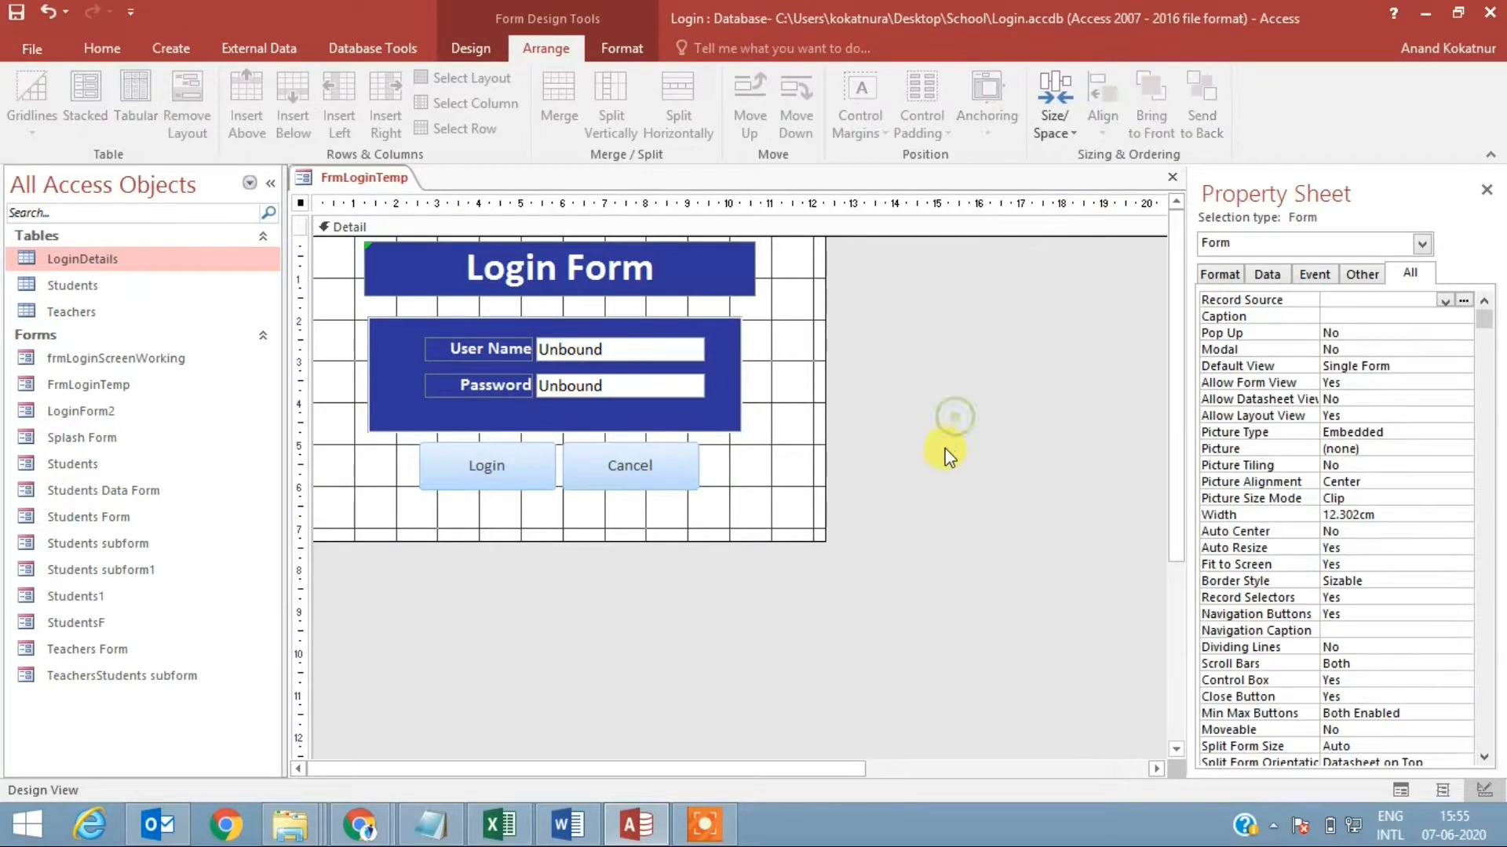
Preview the login form in Form View, and return to Design View.
{"action": "left_click_drag", "start_coordinate": [722, 522], "coordinate": [418, 435]}
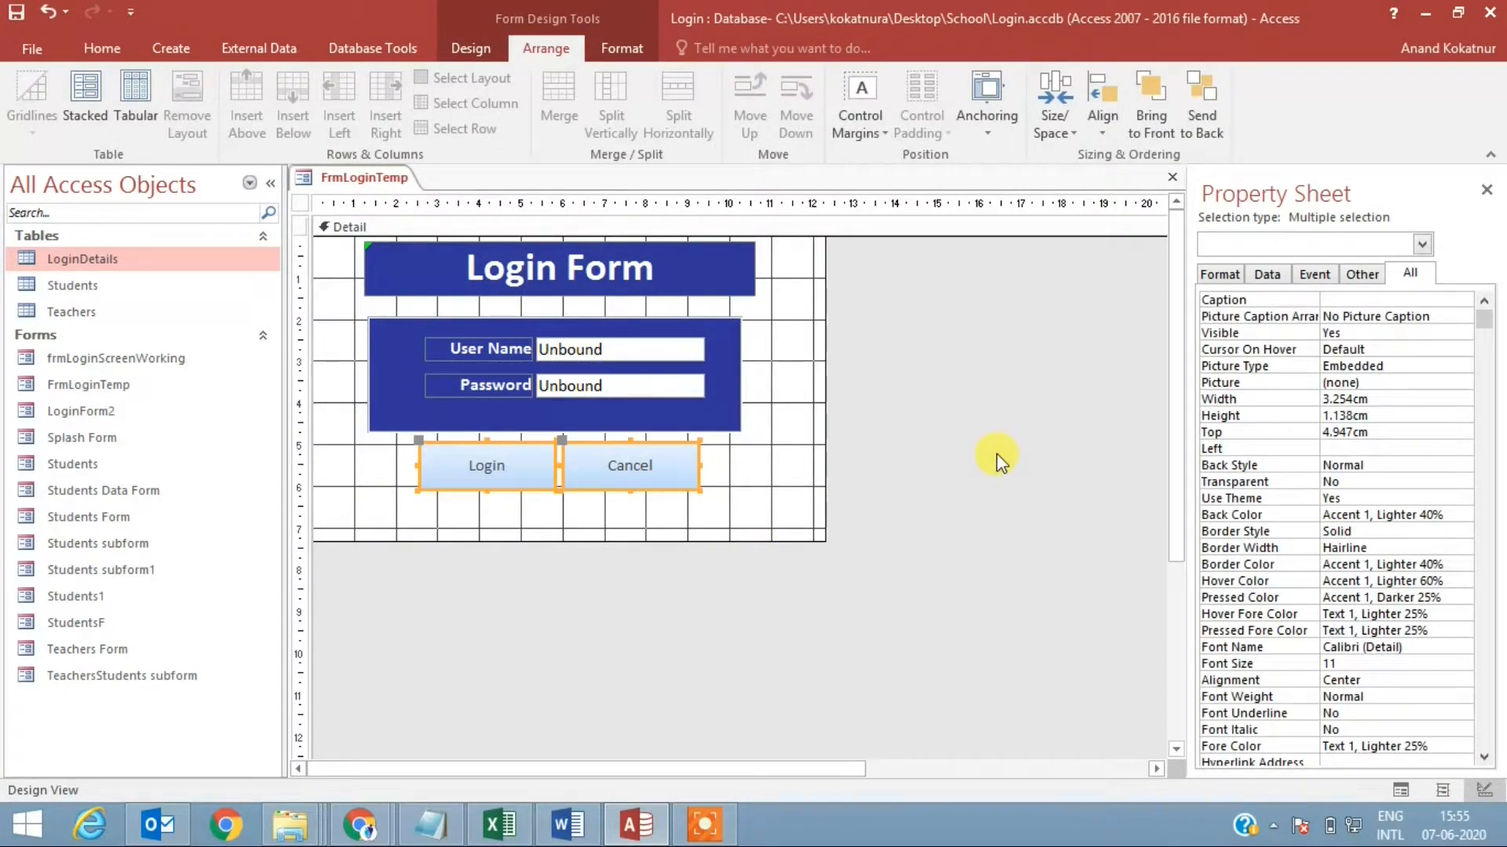
{"action": "right_click", "coordinate": [339, 185]}
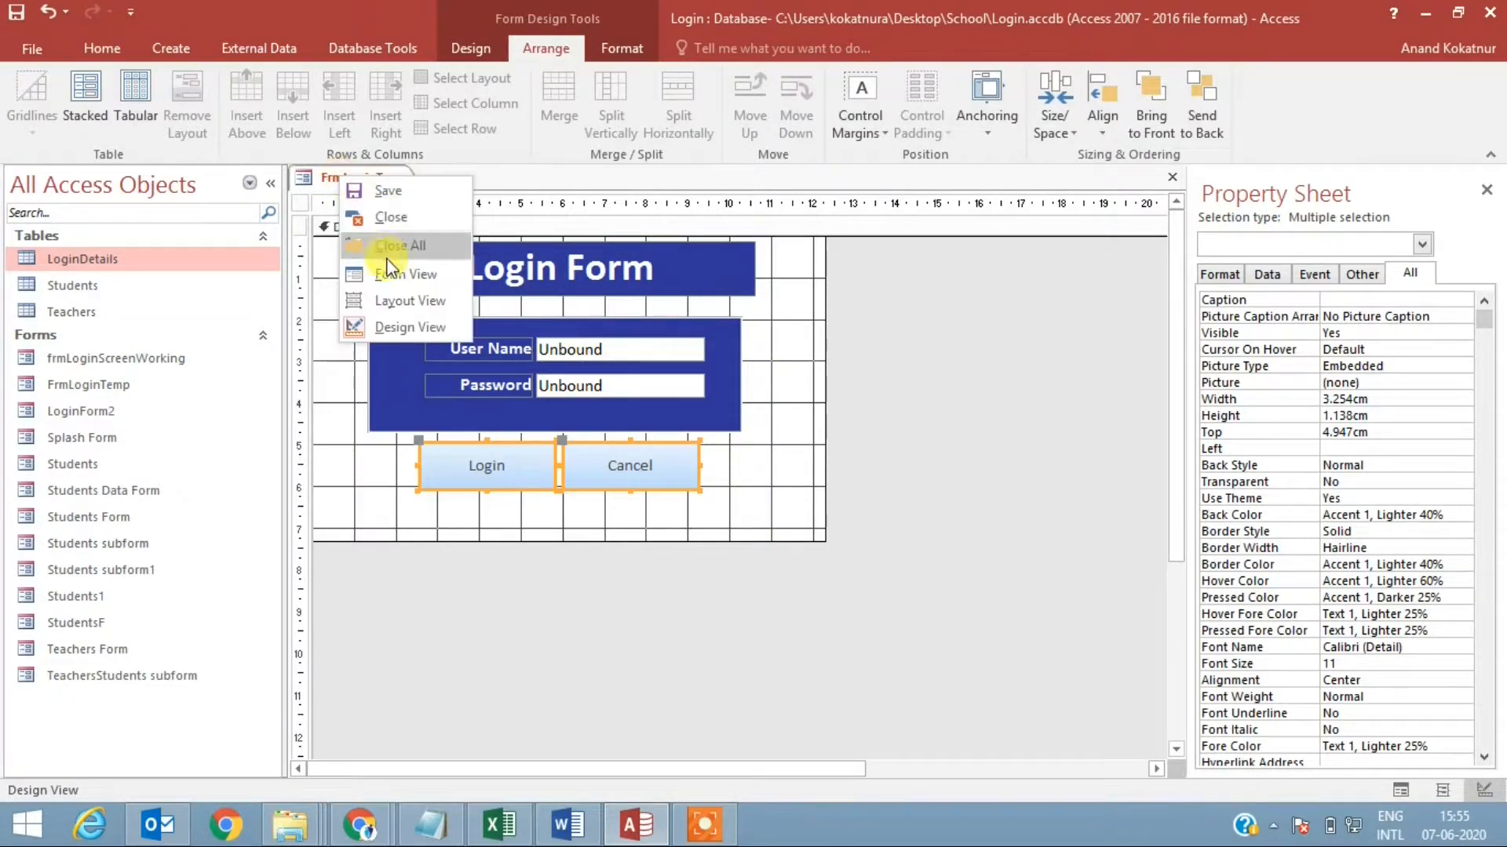
{"action": "left_click", "coordinate": [384, 261]}
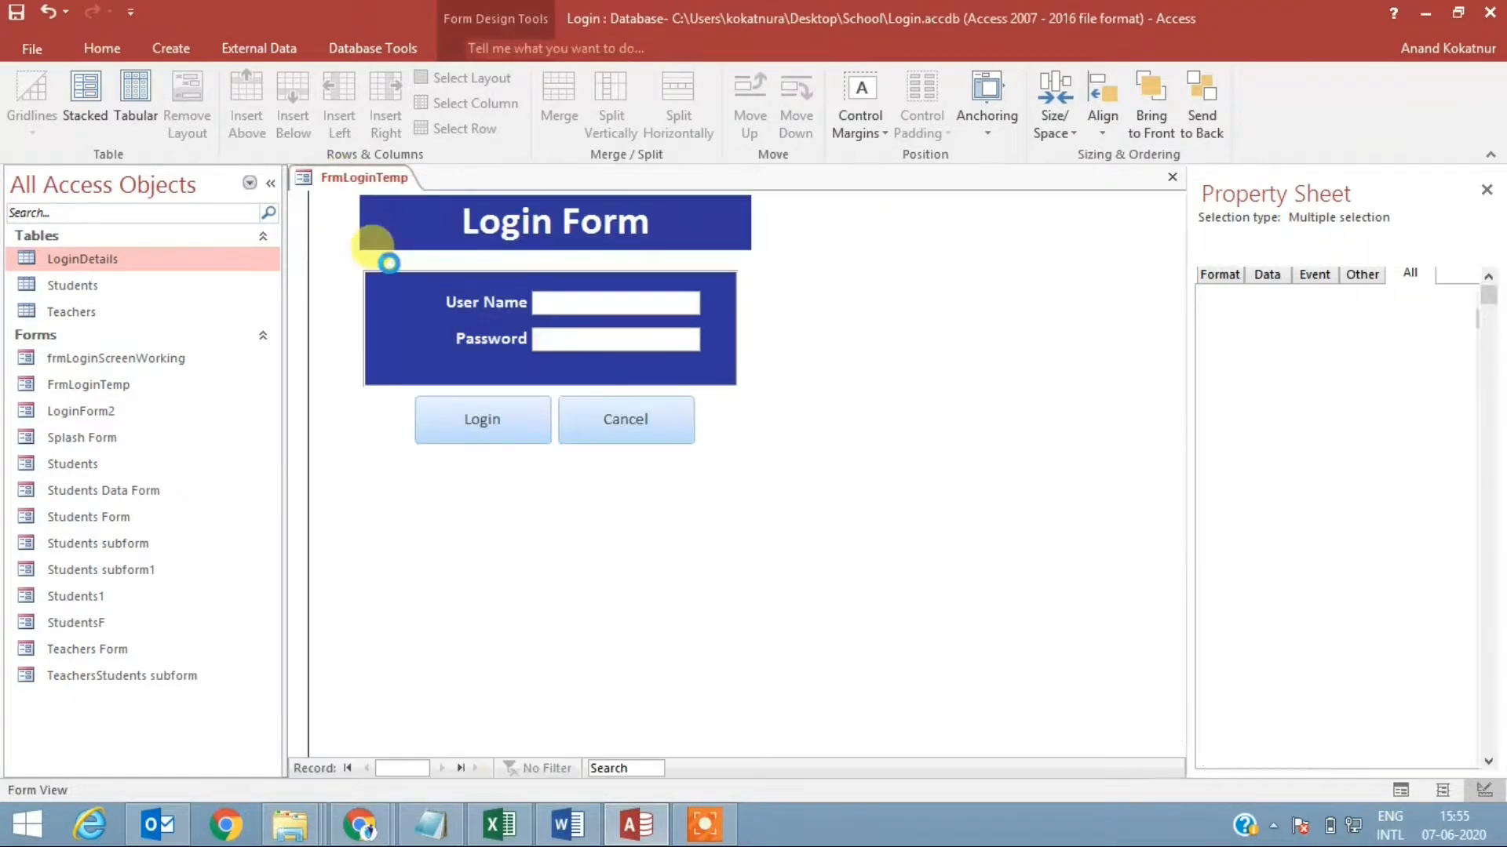
{"action": "right_click", "coordinate": [337, 183]}
{"action": "left_click", "coordinate": [393, 328]}
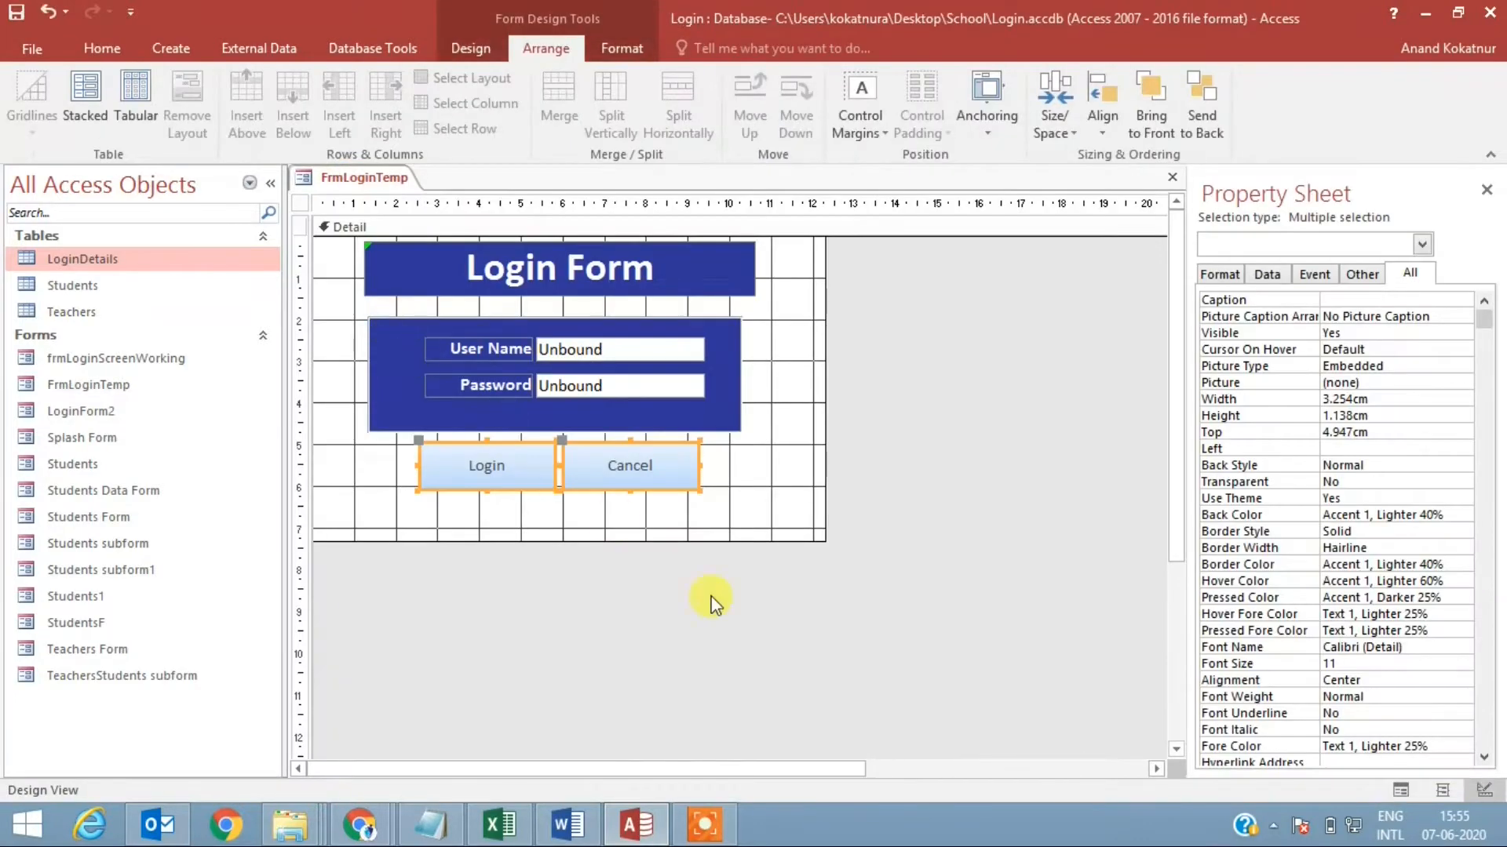
{"action": "left_click", "coordinate": [703, 826]}
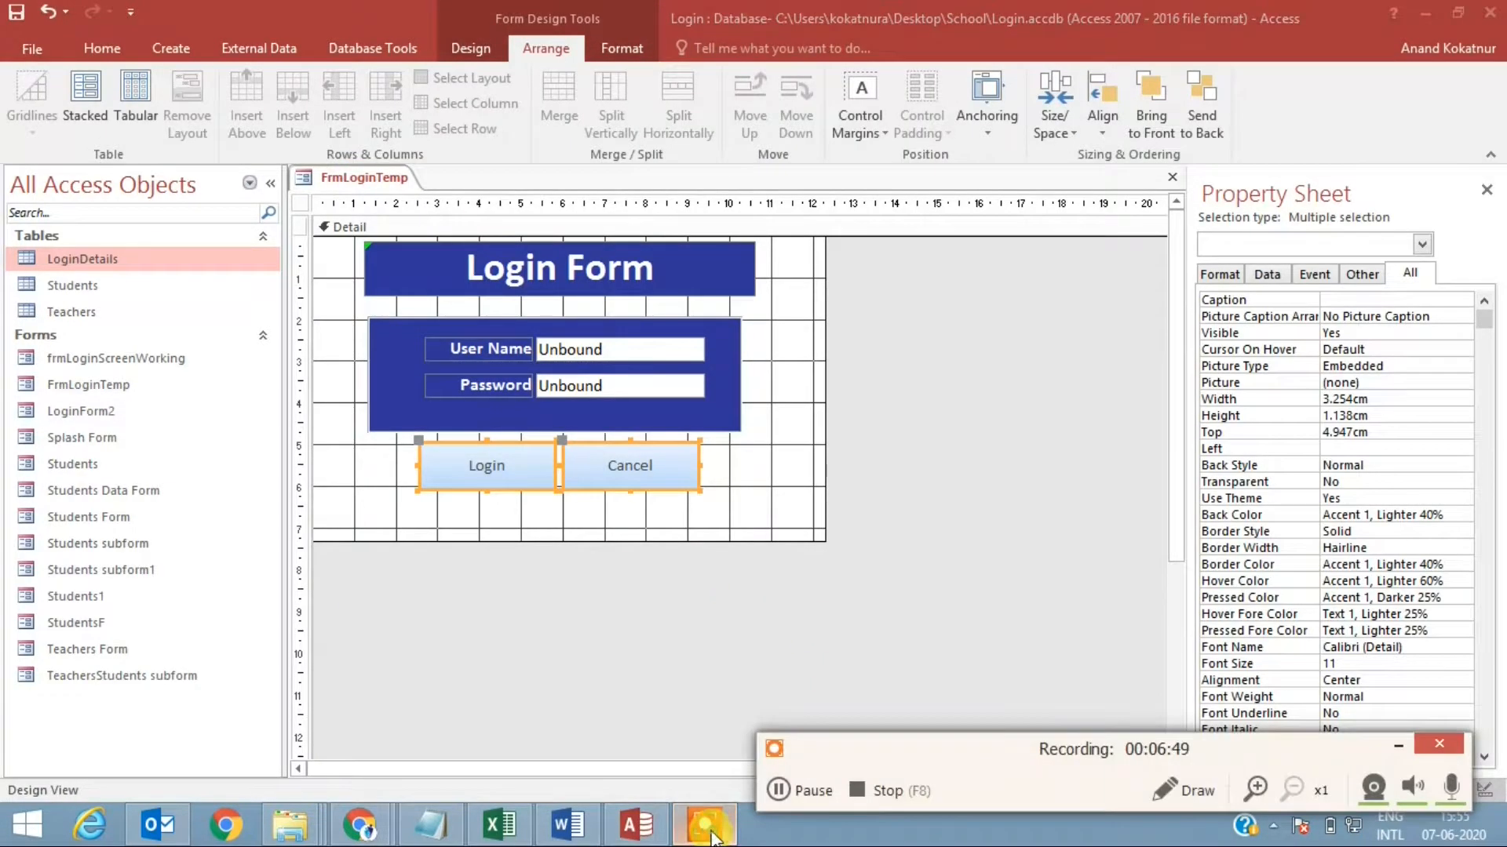
{"action": "left_click", "coordinate": [777, 791]}
{"action": "left_click", "coordinate": [776, 791]}
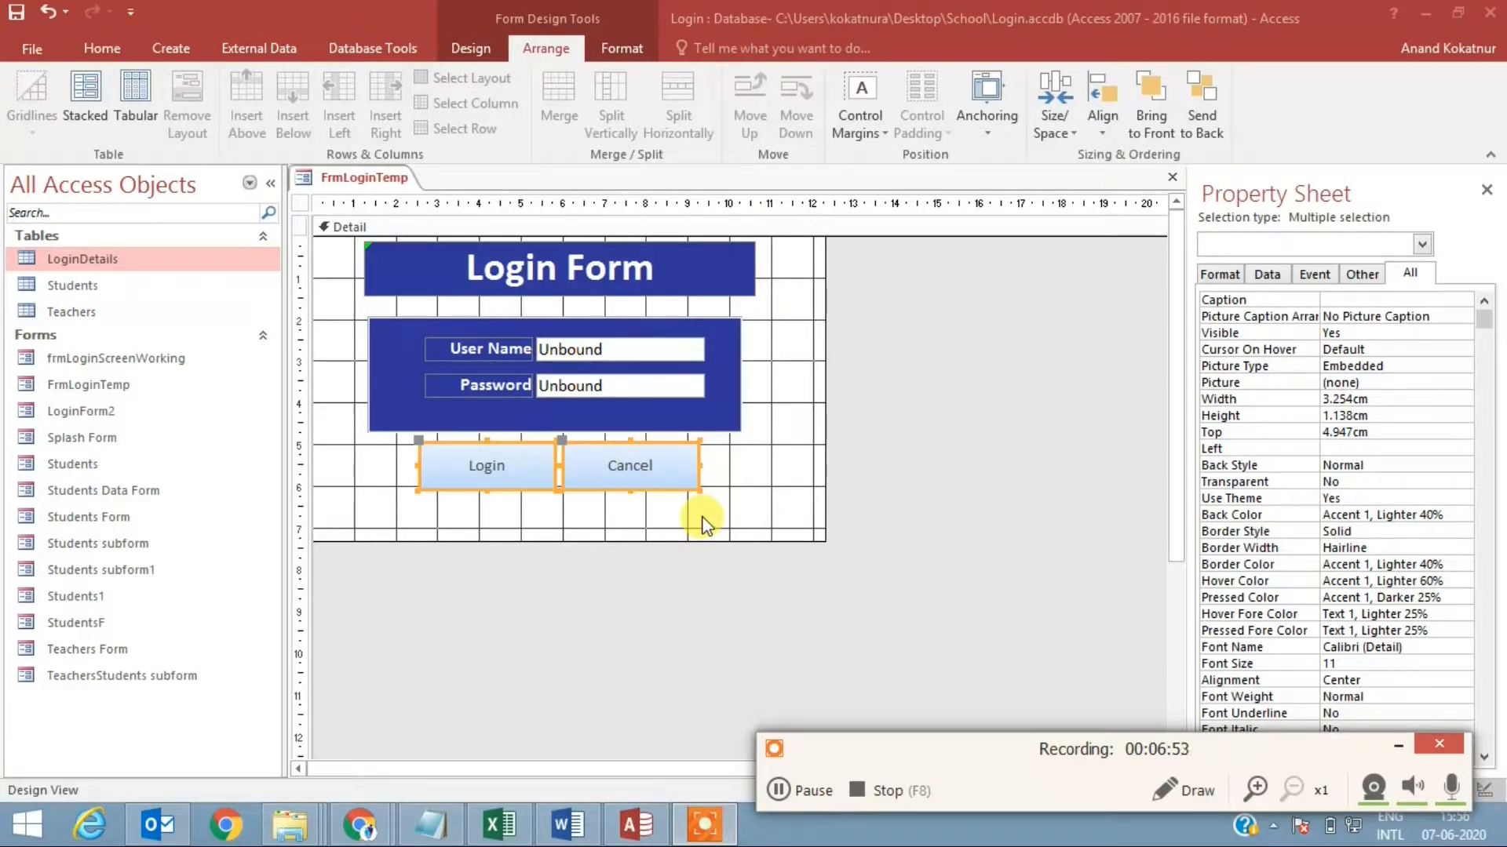
Set the Name property of the text box beside the User Name label to txtuser.
{"action": "left_click", "coordinate": [685, 351]}
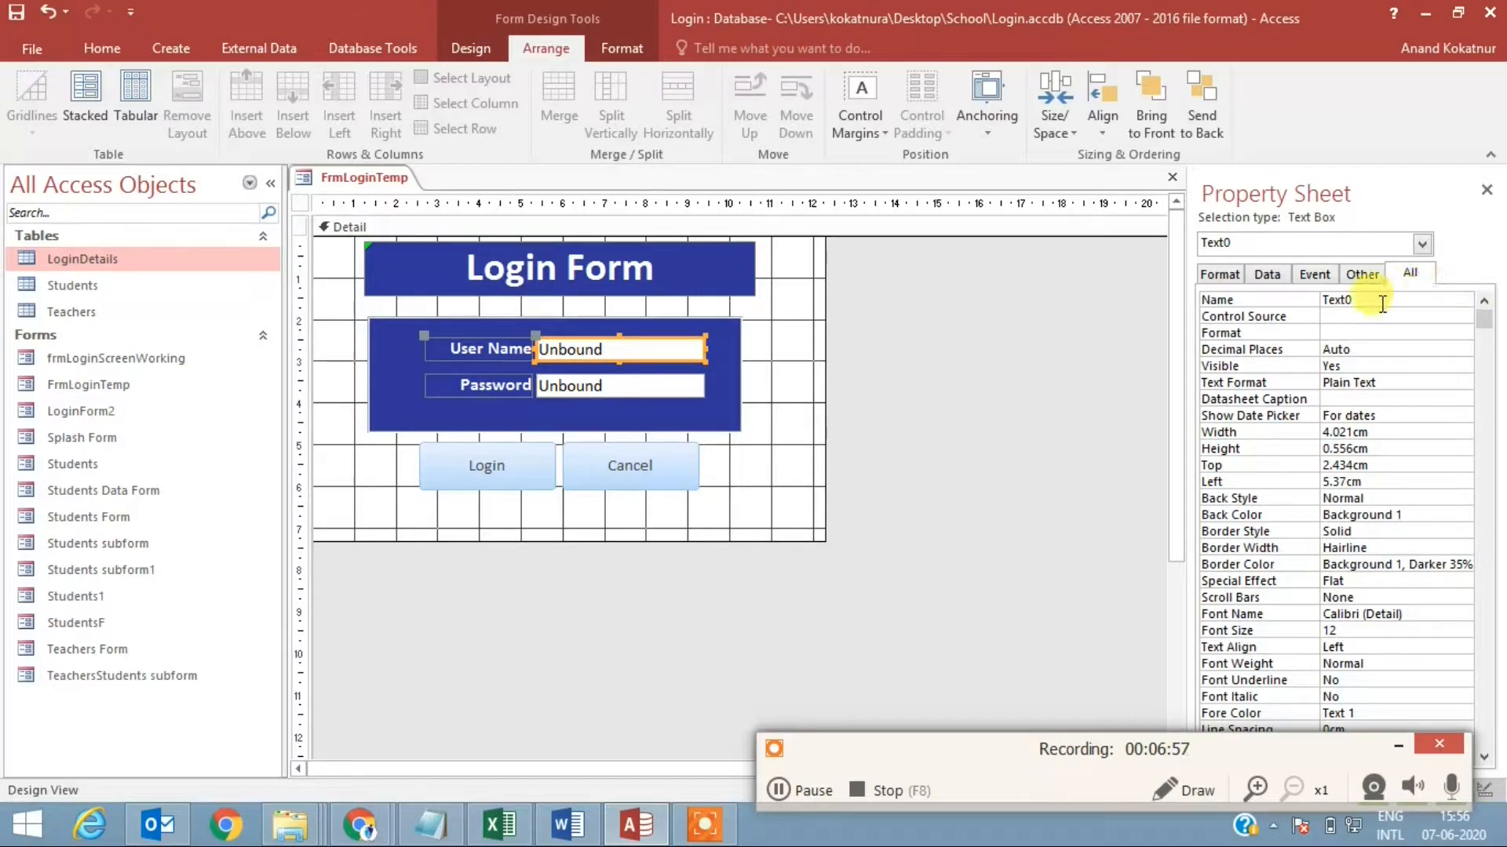
{"action": "left_click_drag", "start_coordinate": [1380, 302], "coordinate": [1307, 302]}
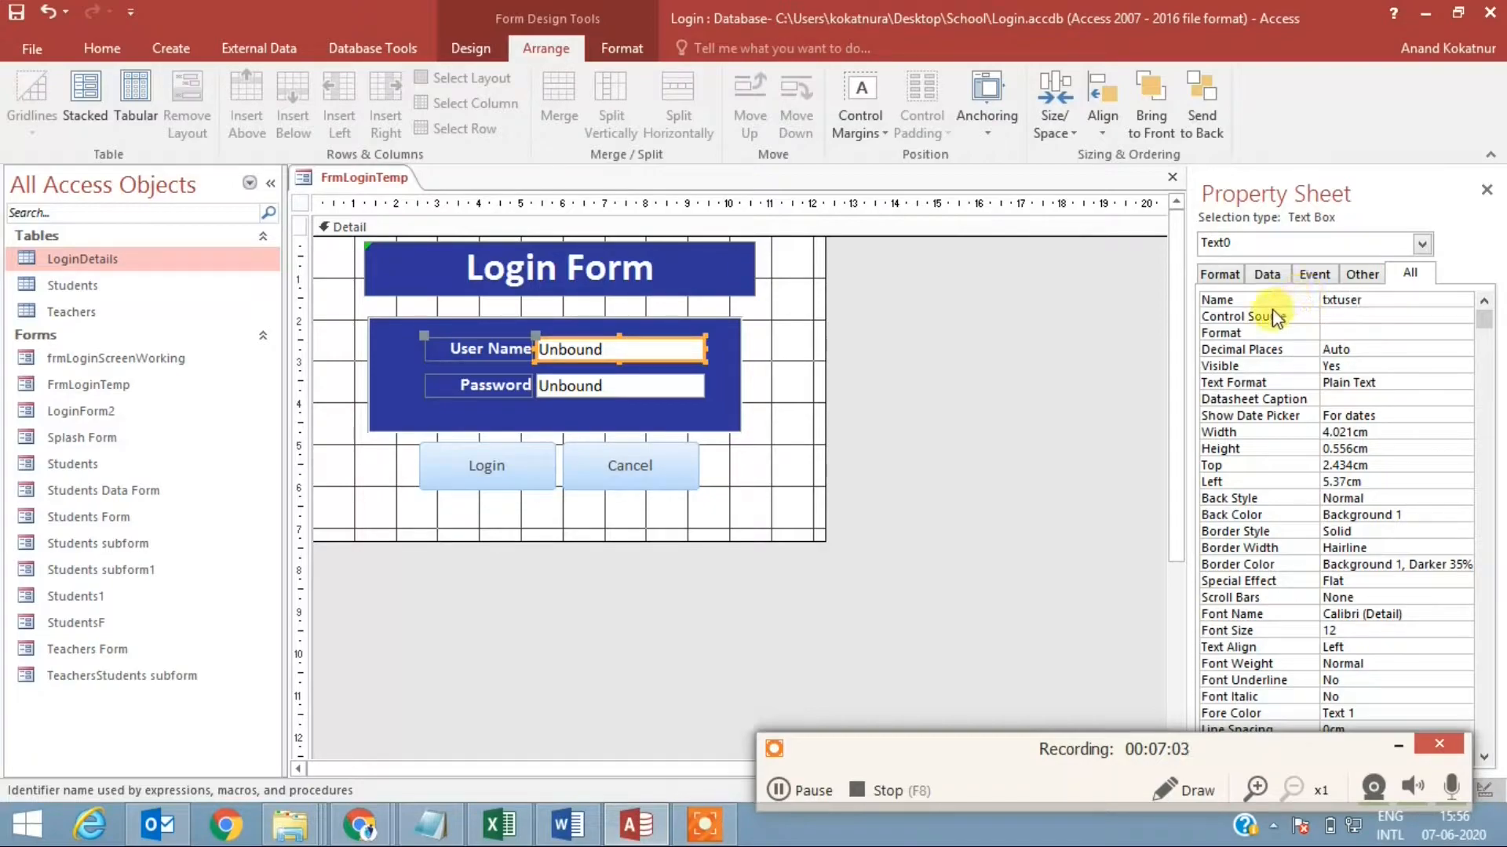
Select the text box beside the Password label.
{"action": "left_click", "coordinate": [681, 387]}
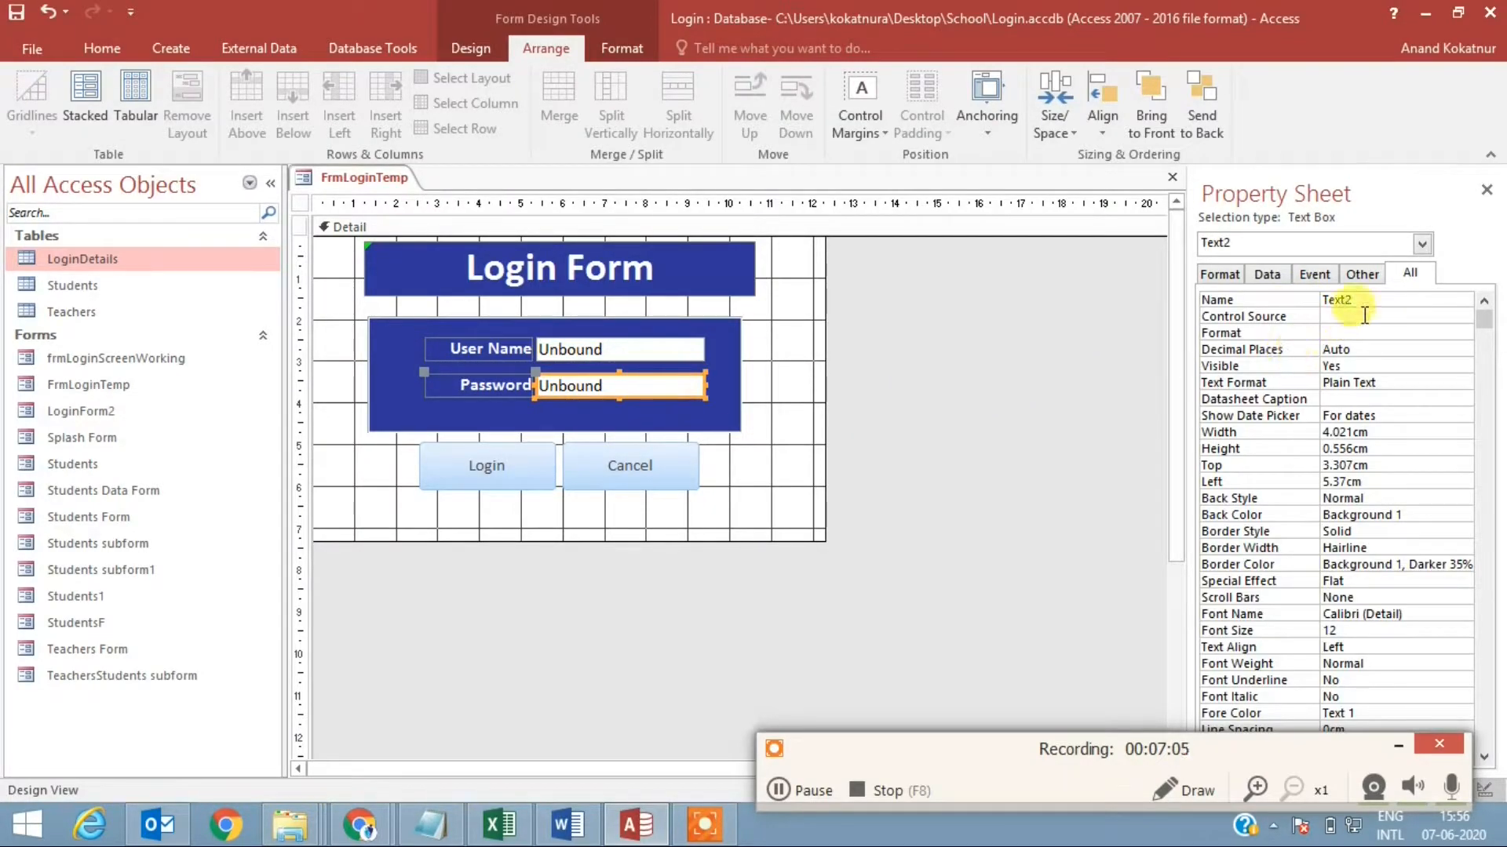